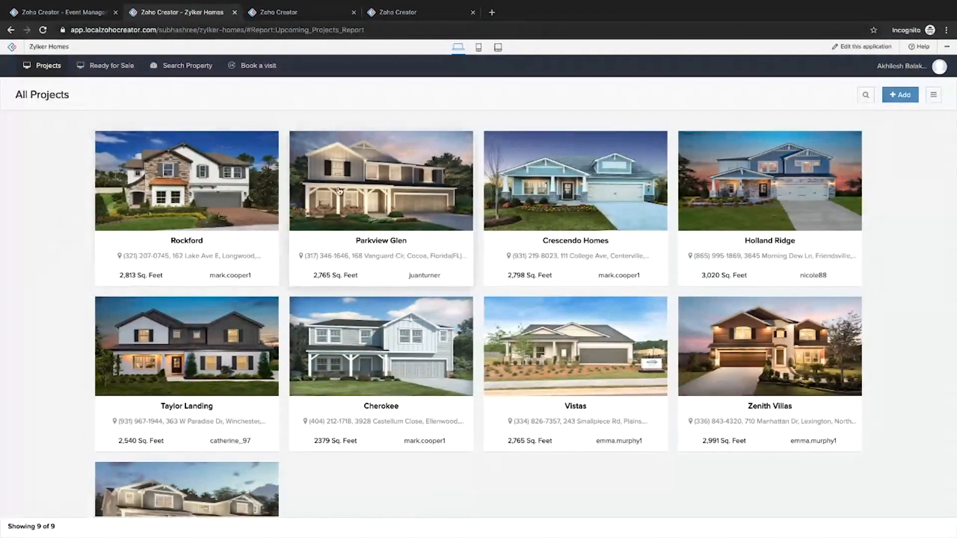
Open the Parkview Glen project record and examine its comment thread and the comment entry box.
click(382, 190)
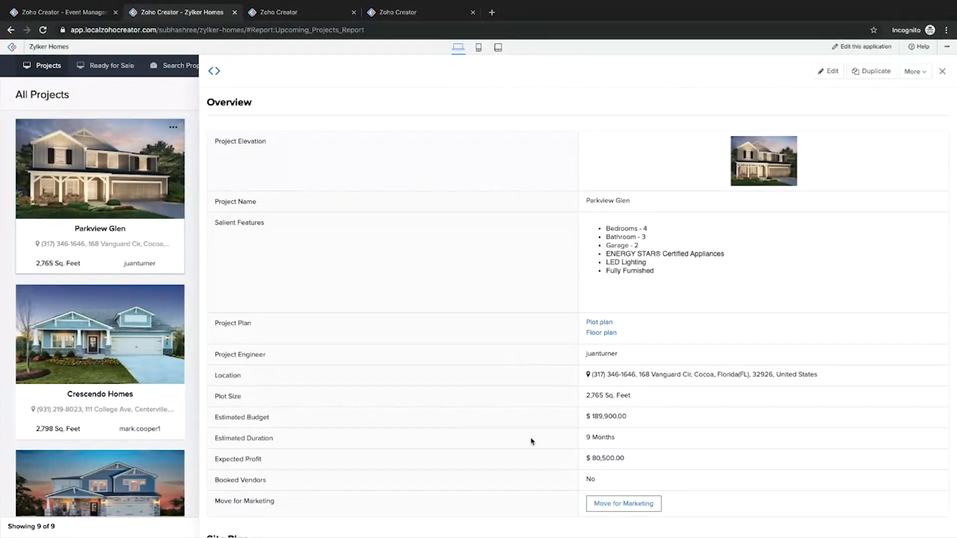
scroll(531, 442, down, 3)
scroll(531, 441, down, 10)
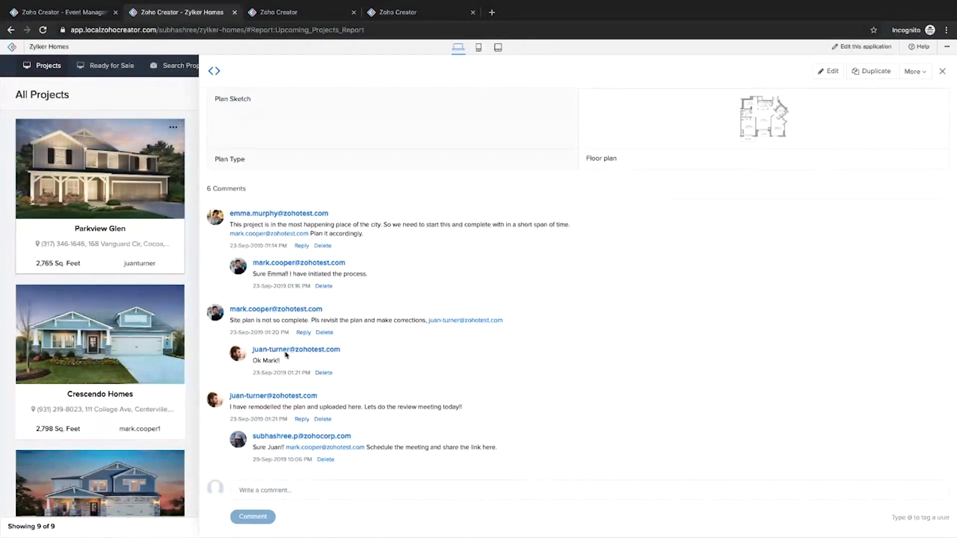
click(337, 485)
mouse_move(517, 275)
Open the Site Engineer permission set in the application's user settings and review the New Project module's additional permissions.
click(393, 14)
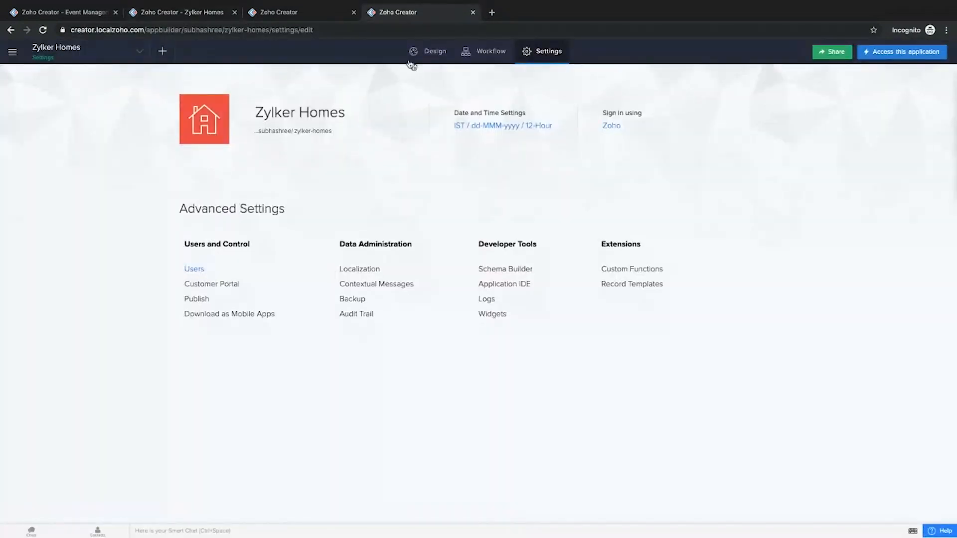
click(191, 269)
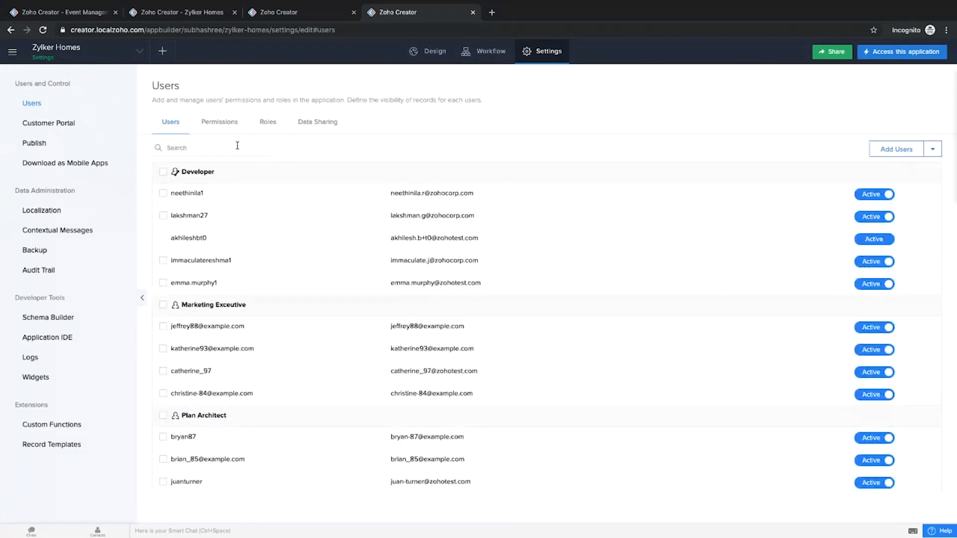
click(225, 124)
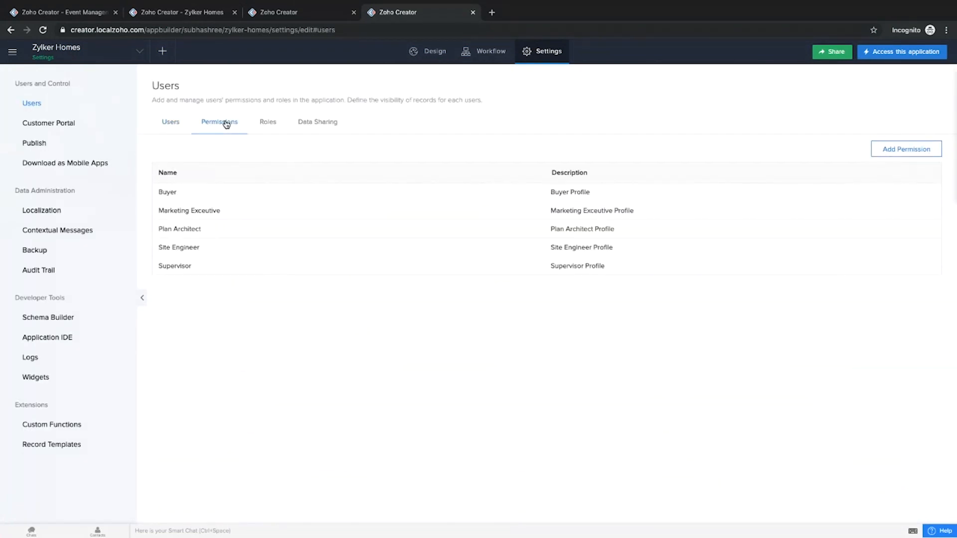
click(174, 248)
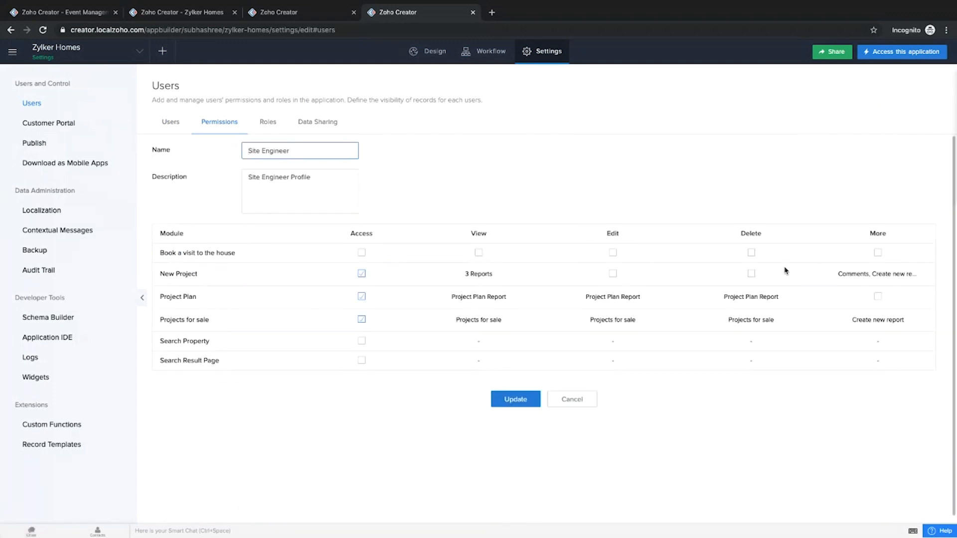
click(860, 275)
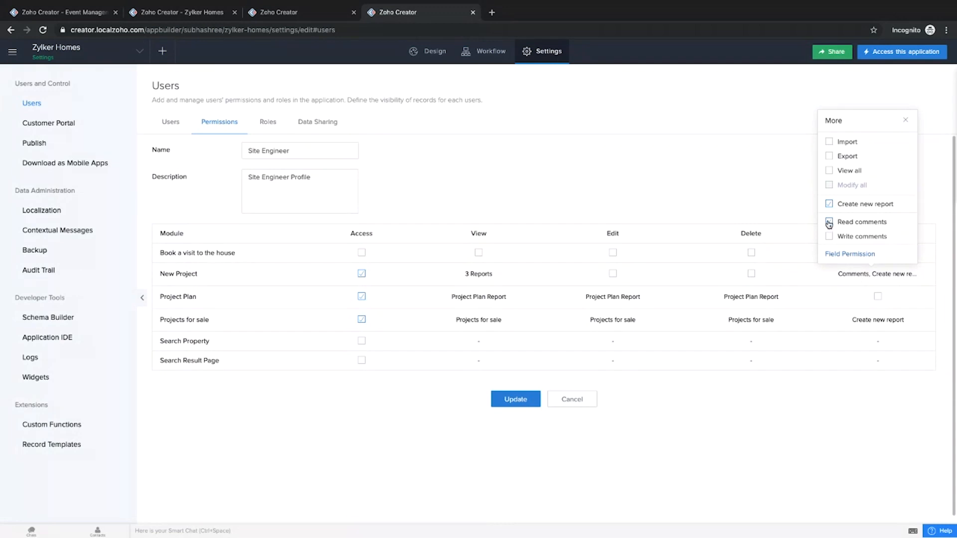
click(785, 205)
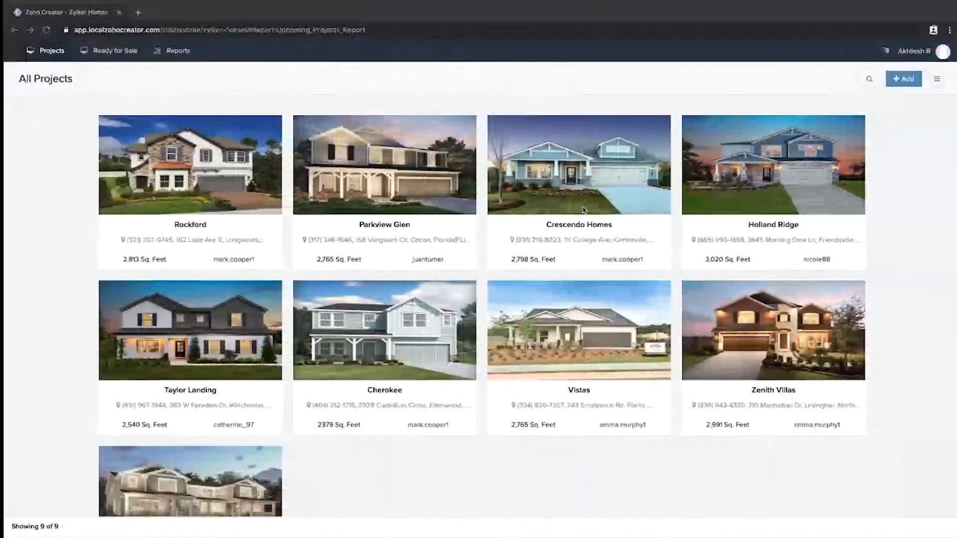
In the added user's live application, open the Parkview Glen record and check which comment features are available.
click(387, 201)
scroll(448, 369, down, 3)
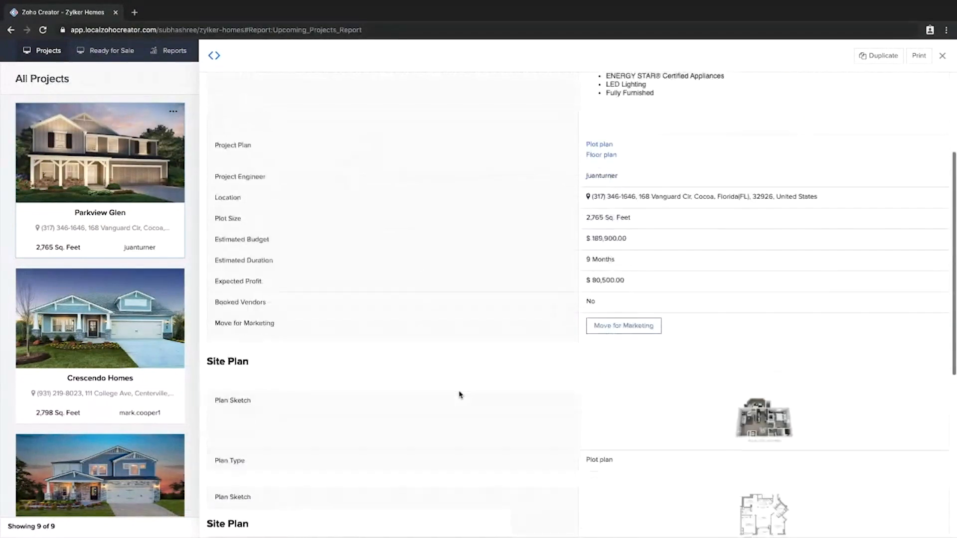
scroll(459, 395, down, 10)
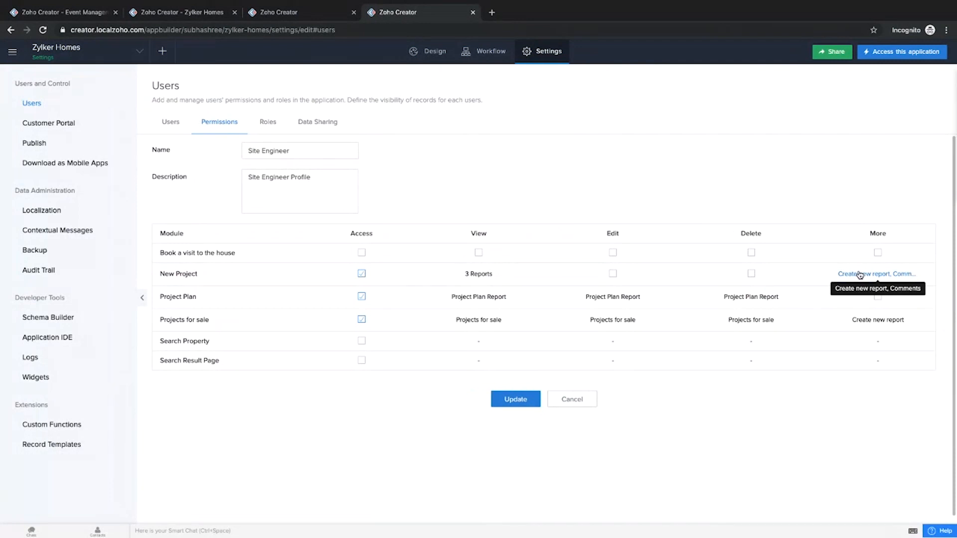
Grant the Write comments permission on the New Project module to the Site Engineer set and save the update.
click(859, 275)
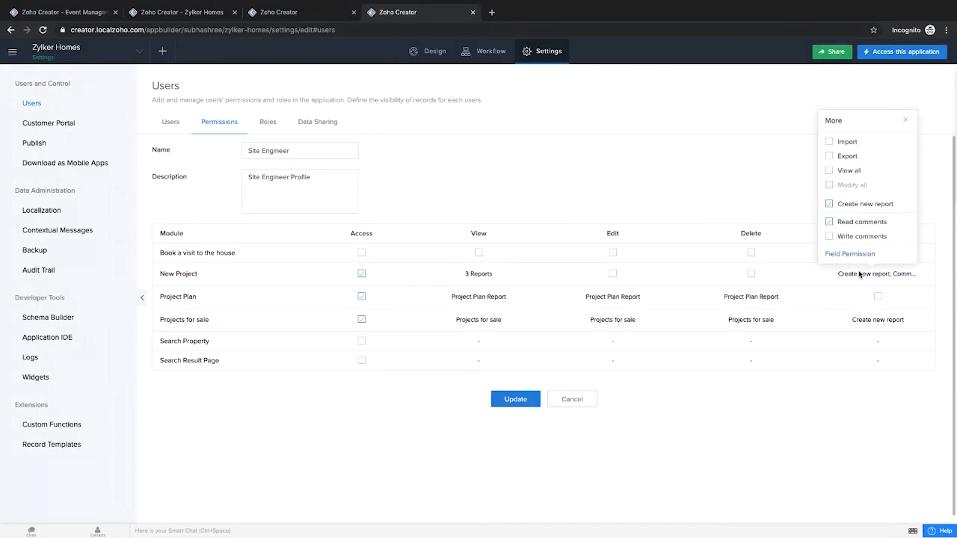
click(830, 237)
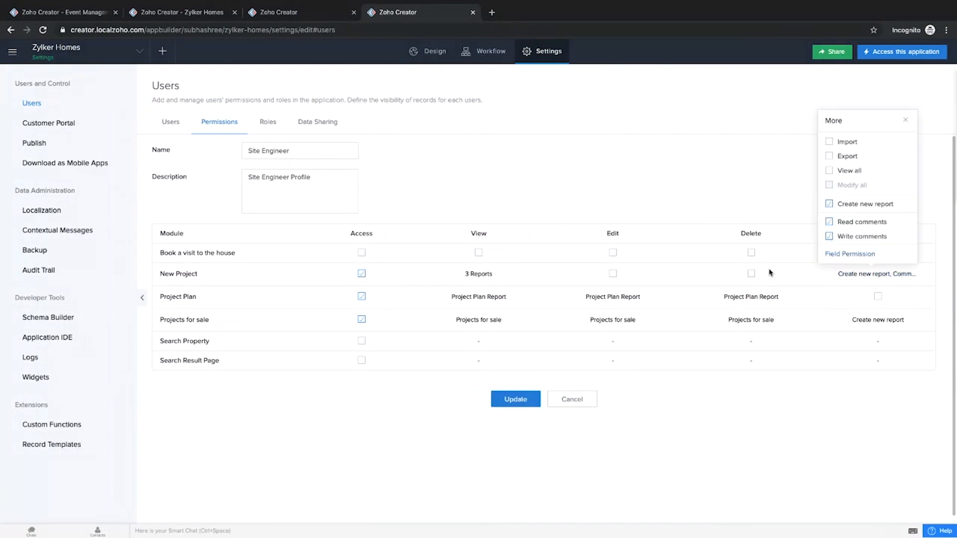
click(516, 401)
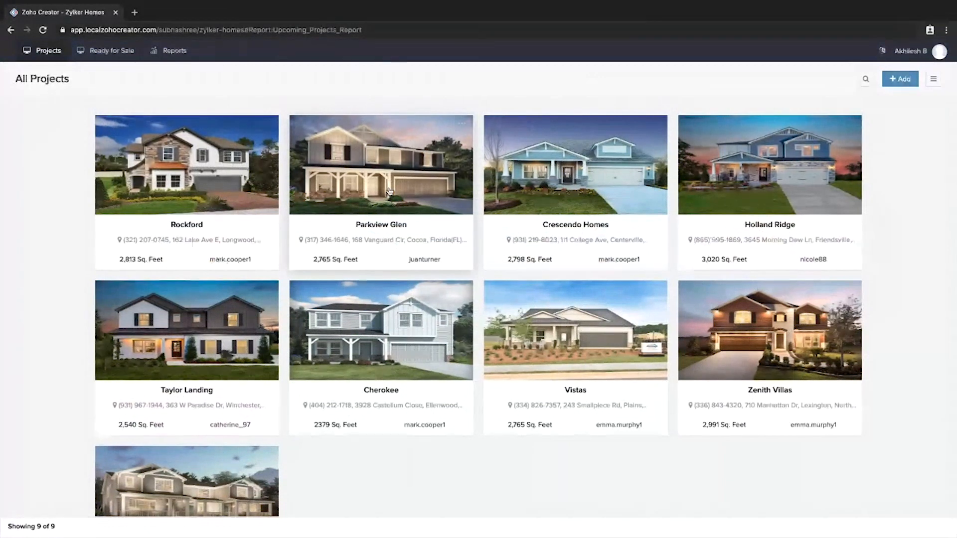
Reopen the Parkview Glen record as the added user and start a new comment below the existing thread.
click(396, 182)
scroll(421, 322, down, 15)
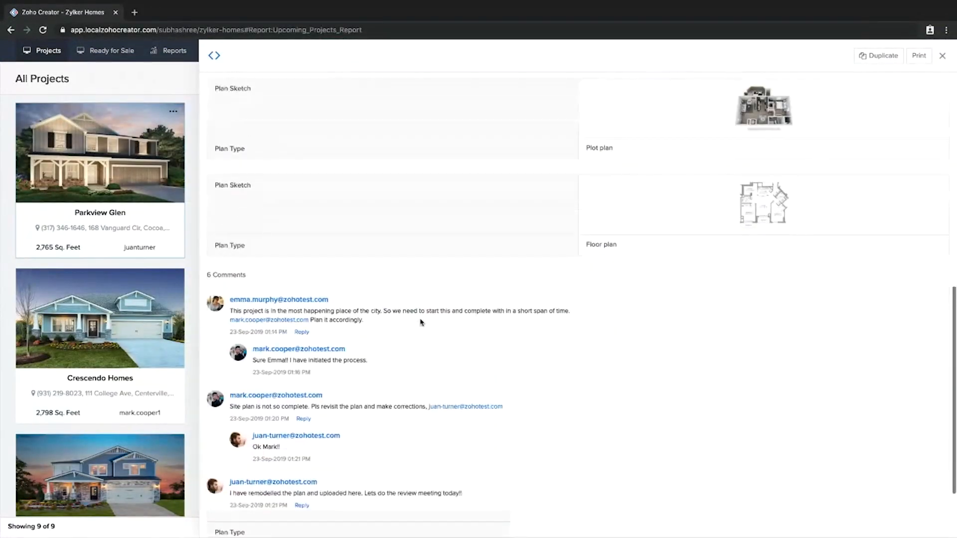
click(362, 487)
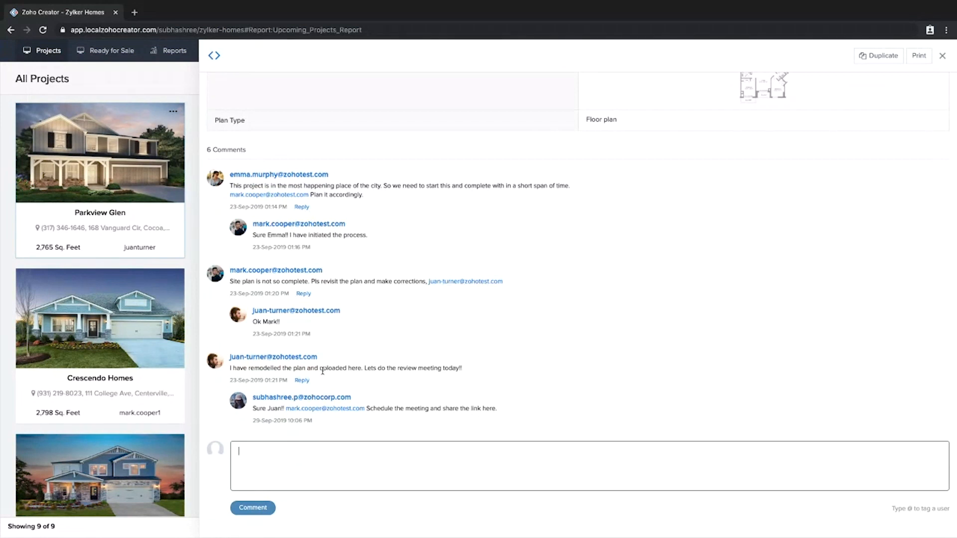
key(ctrl+Left)
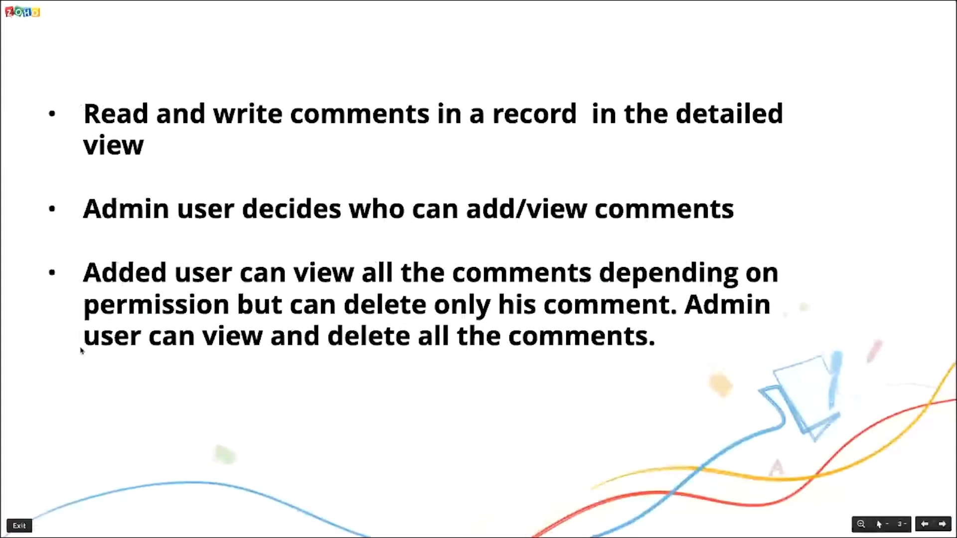
key(Right)
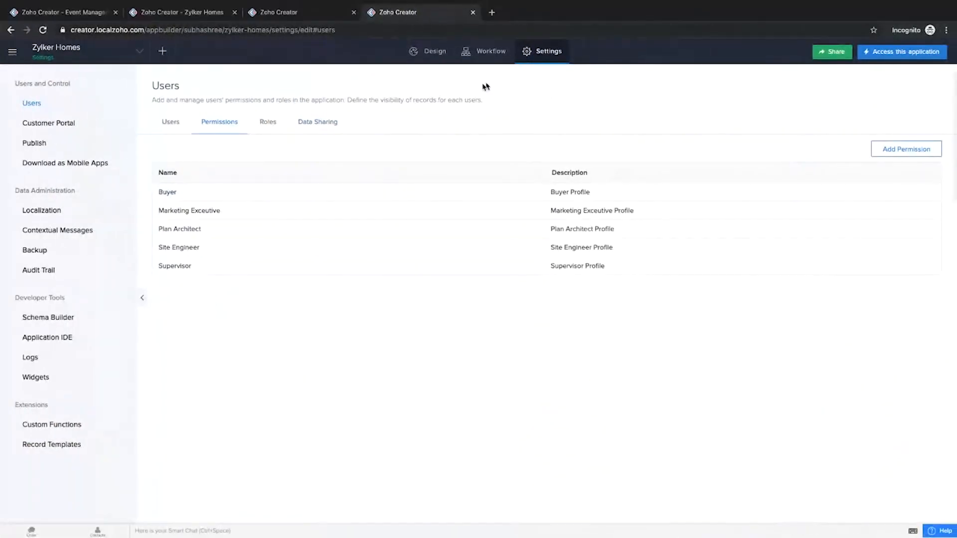
Open the Zylker Homes date and time settings, try the 24-hour time format and return to 12-hour.
click(542, 58)
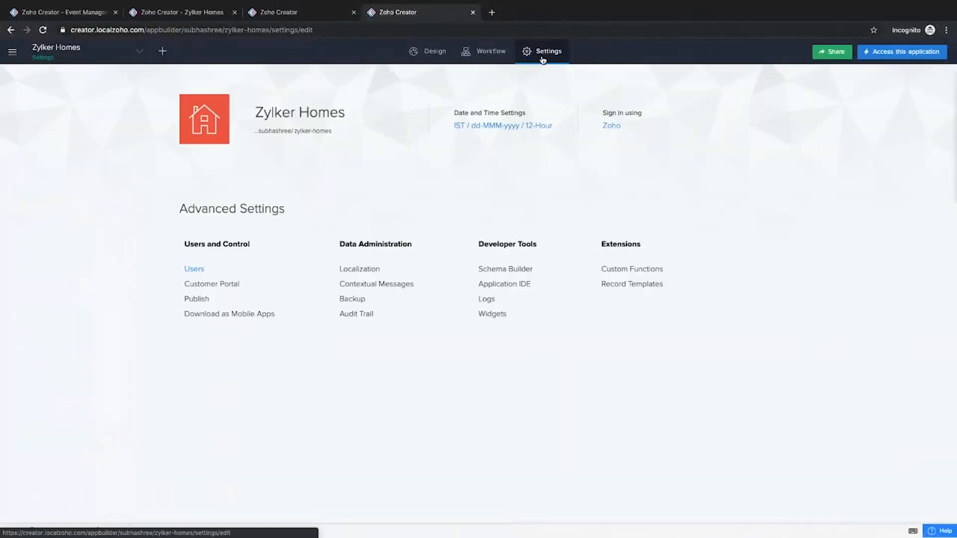
click(491, 126)
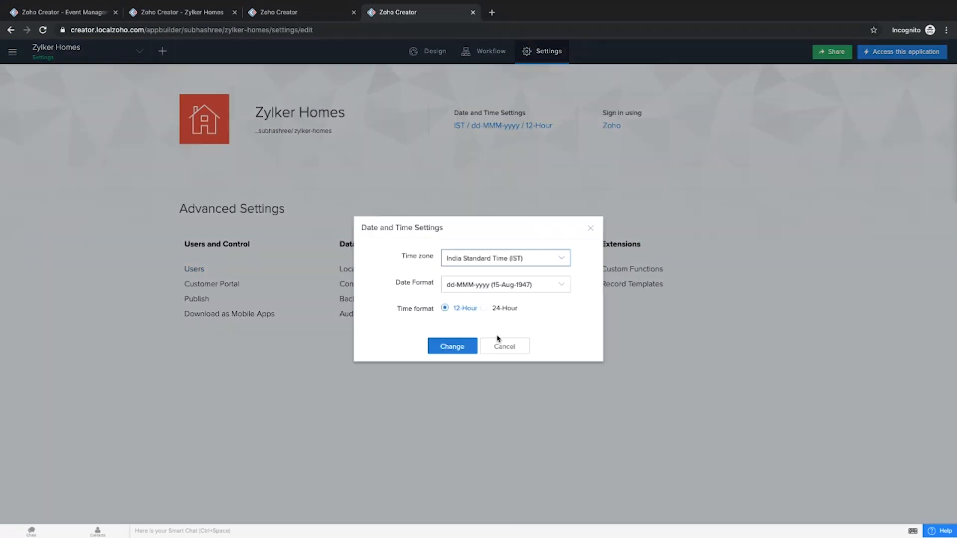
click(485, 308)
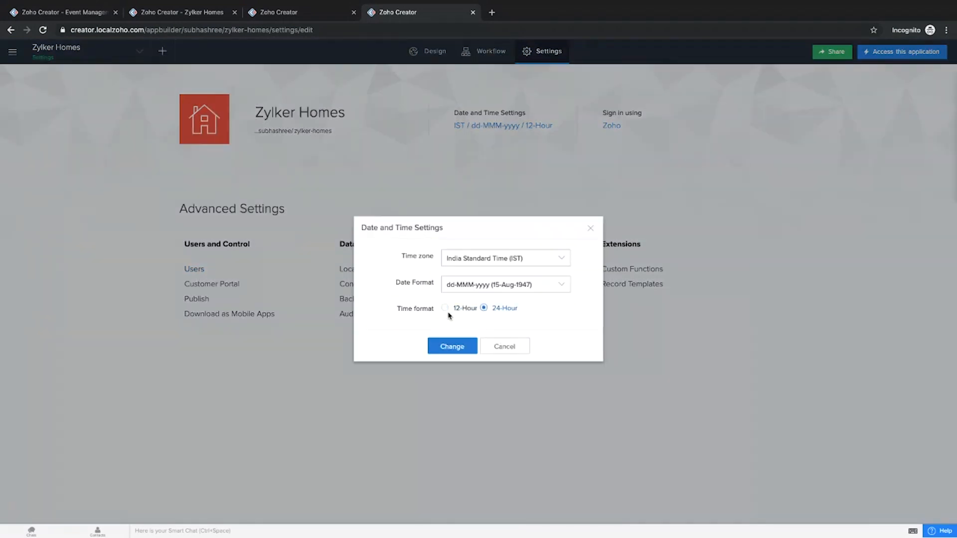
click(444, 309)
Browse the available time zones in the date and time settings and close the dialog without saving.
click(511, 259)
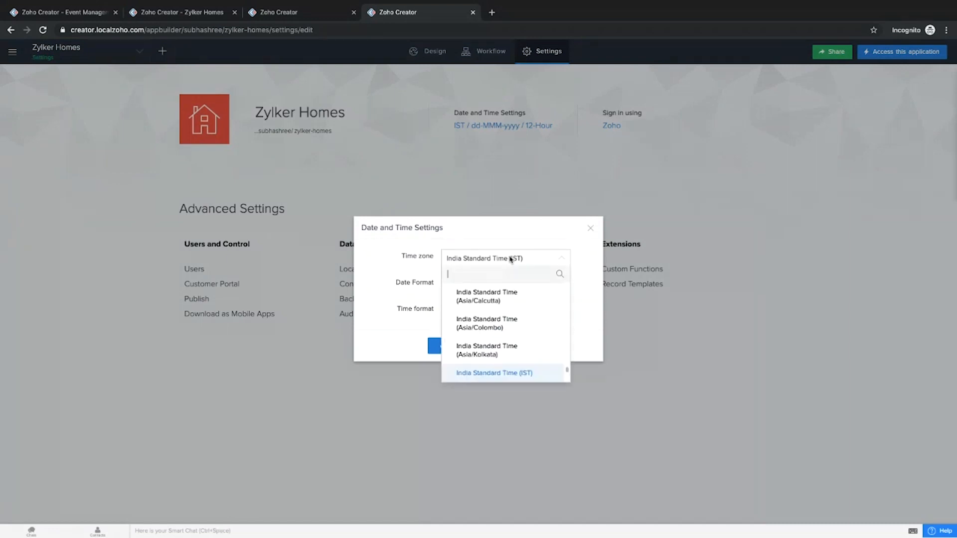
click(511, 259)
click(511, 258)
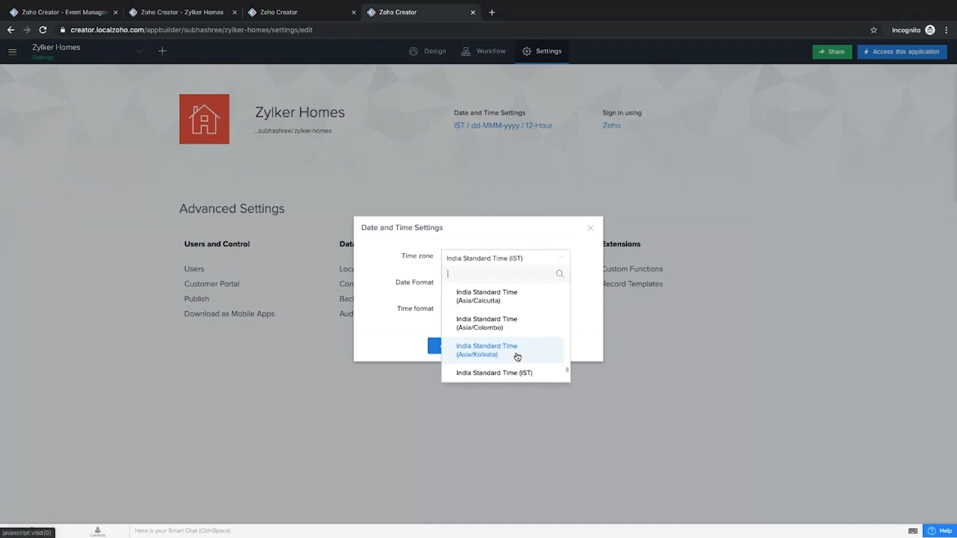
scroll(518, 357, down, 5)
scroll(518, 356, up, 10)
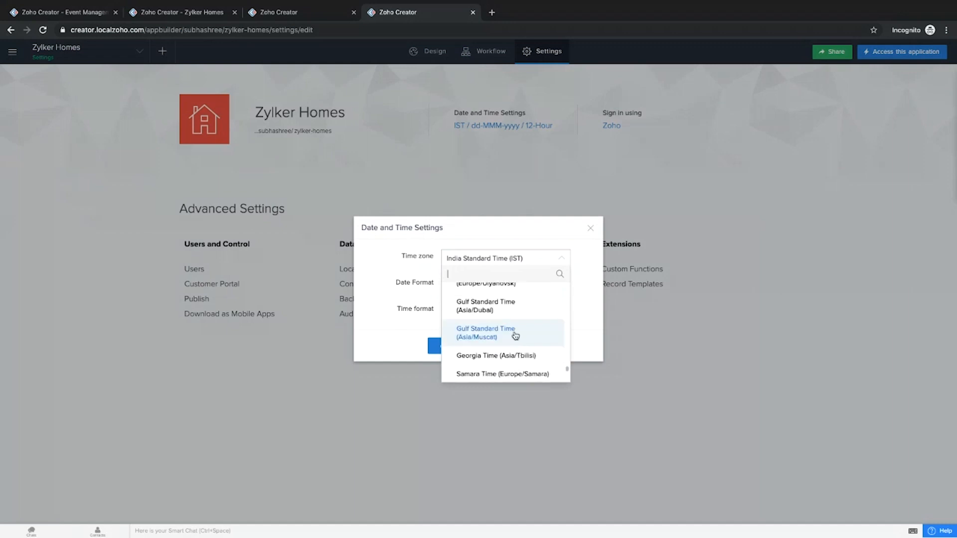
click(577, 301)
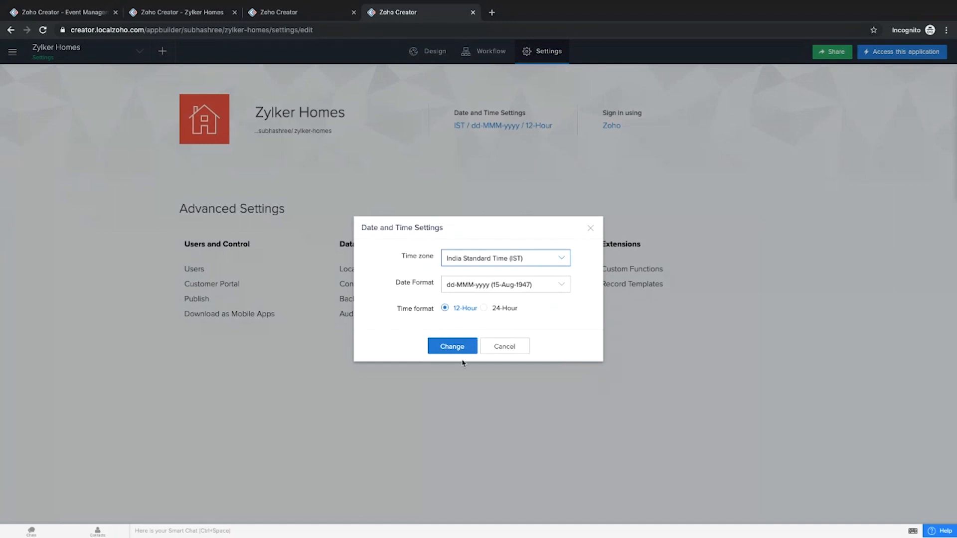
click(503, 350)
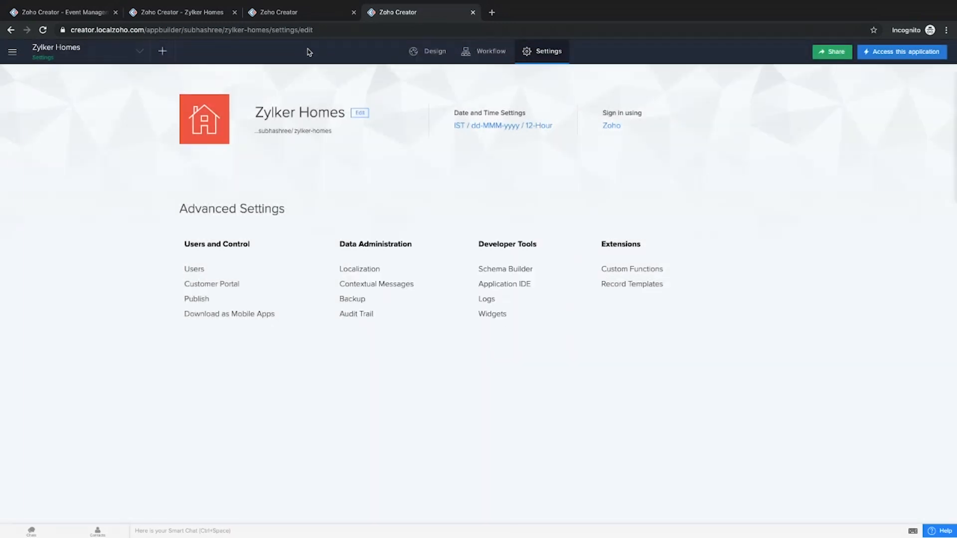
Open the Book a visit to the house form in the form builder and show the Time field's initial-value variables.
click(287, 15)
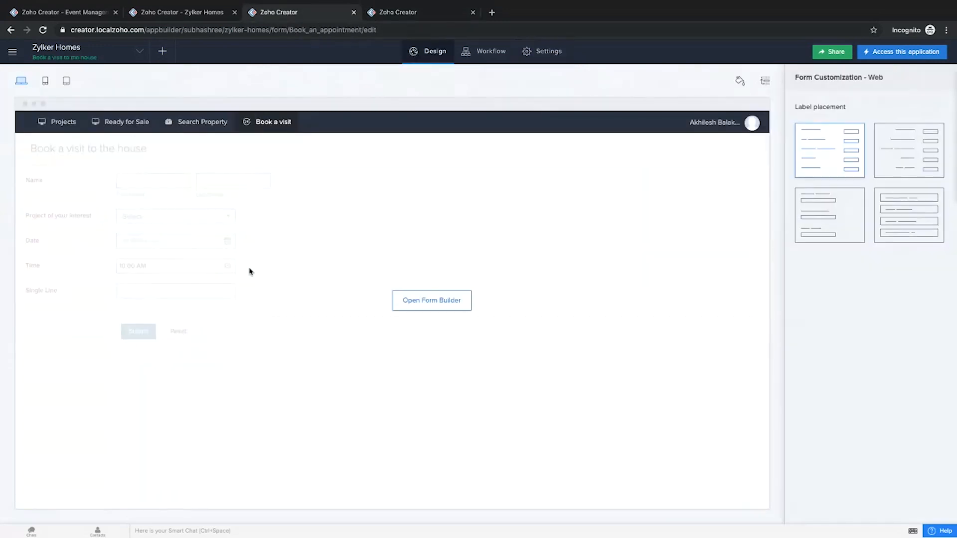
click(420, 302)
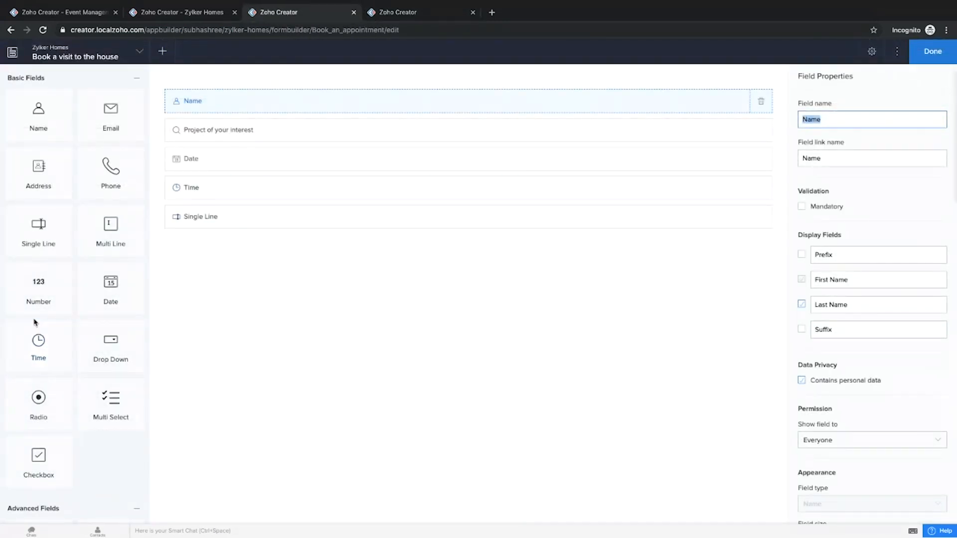
click(188, 187)
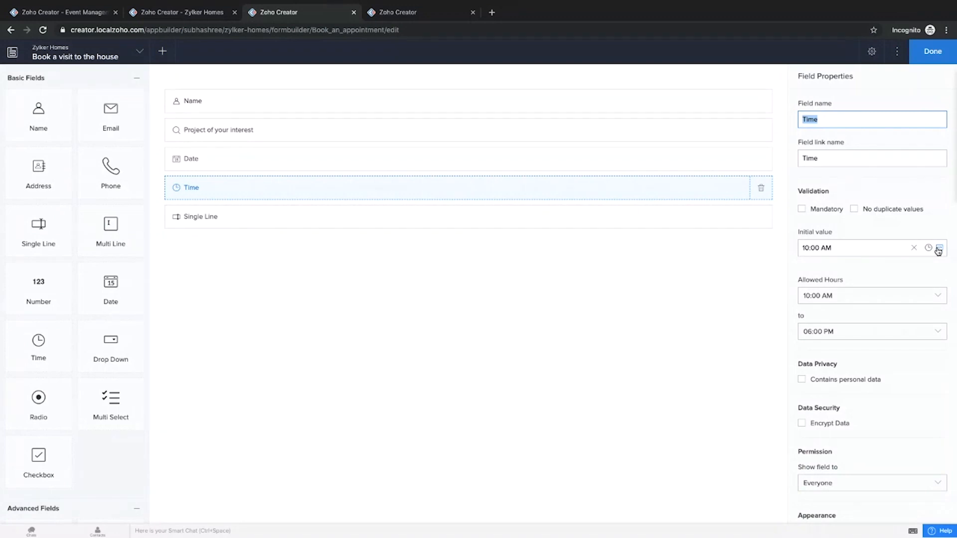
click(939, 249)
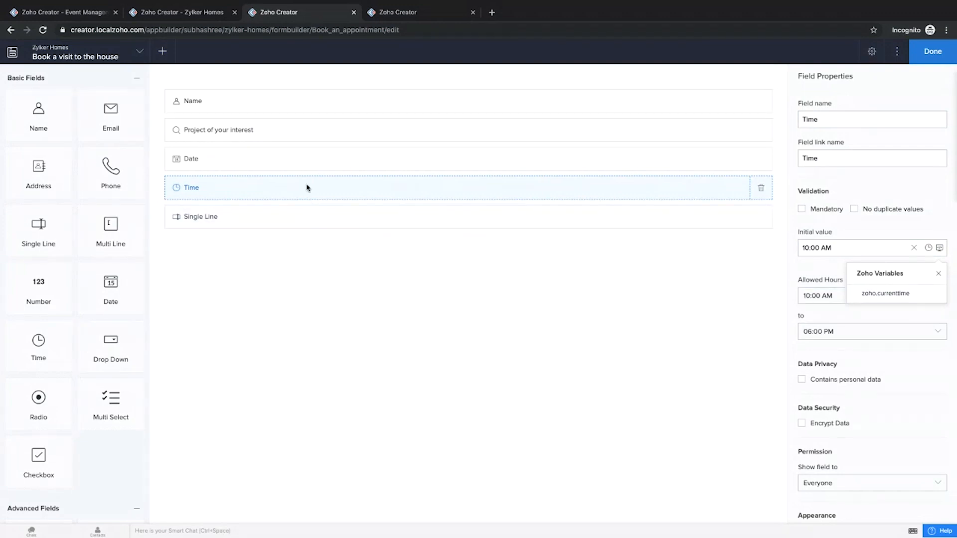
Show the Date field's initial-value variables and move the Date field above Project of your interest.
click(316, 169)
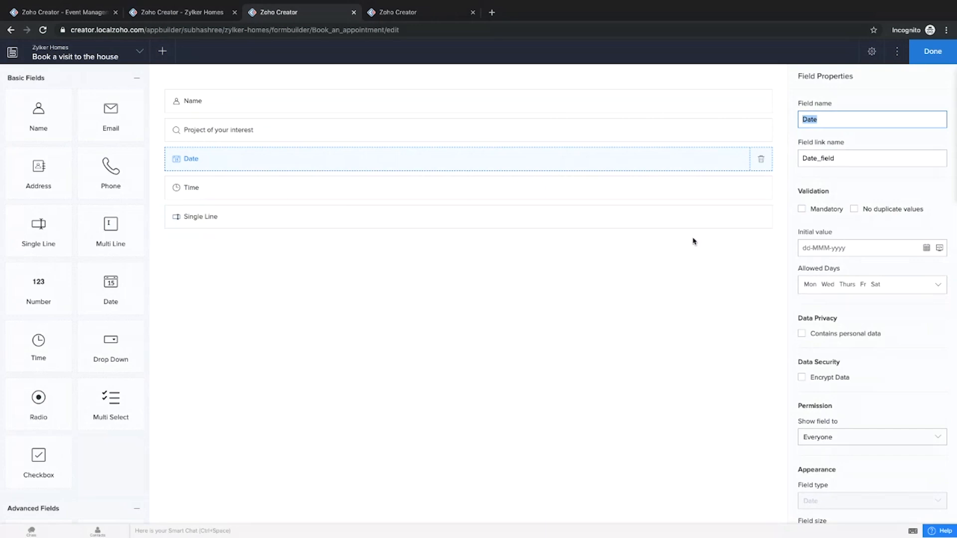
click(940, 249)
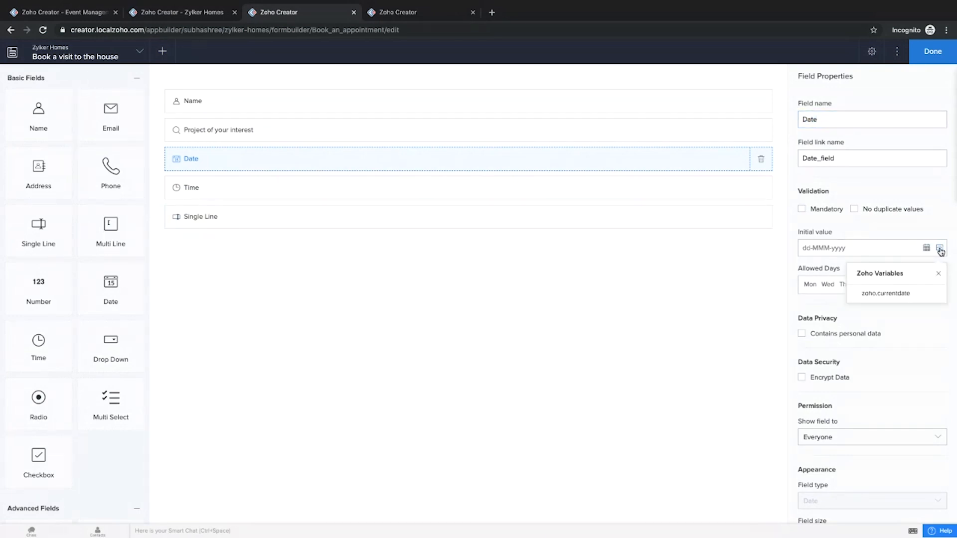
drag(231, 162, 231, 138)
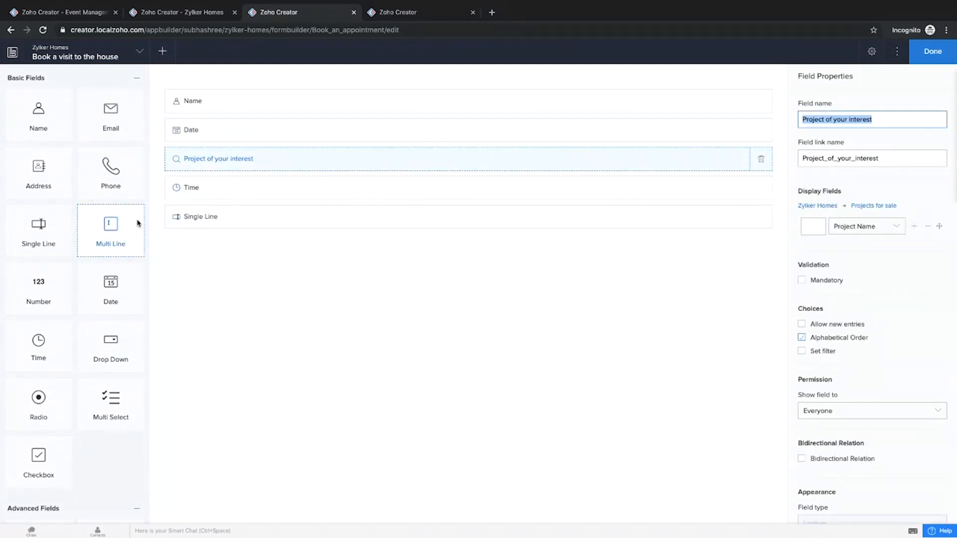
Examine the Zoho variables available as the initial value of the Single Line field.
click(233, 212)
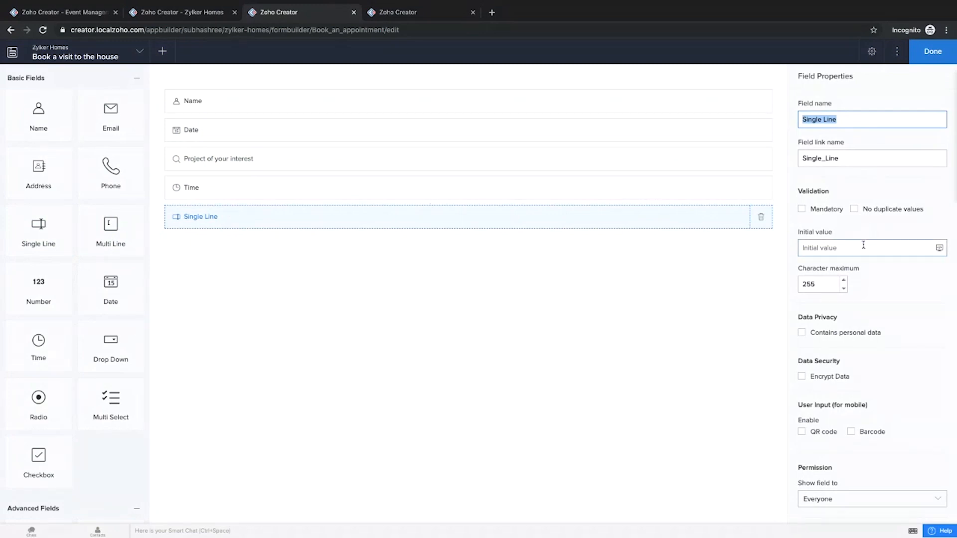
click(941, 250)
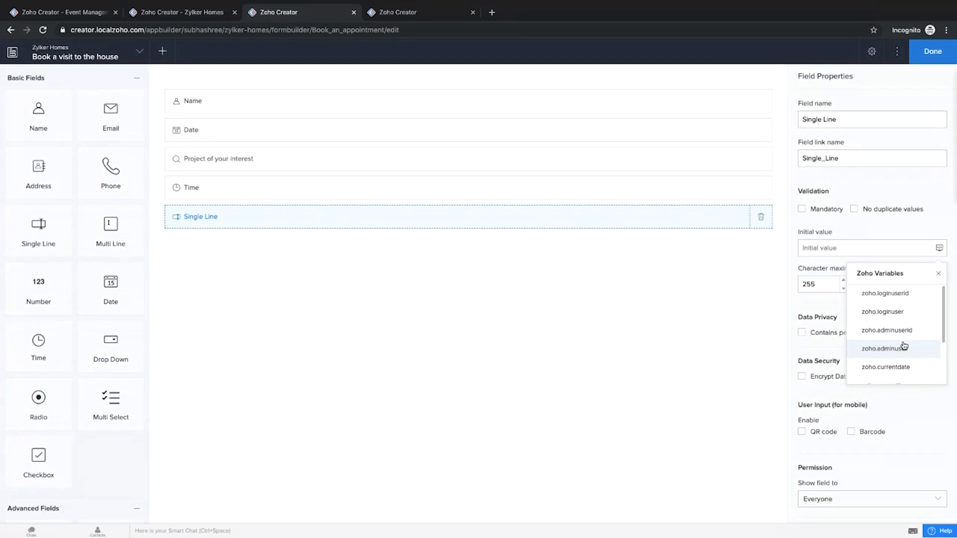
scroll(912, 353, down, 1)
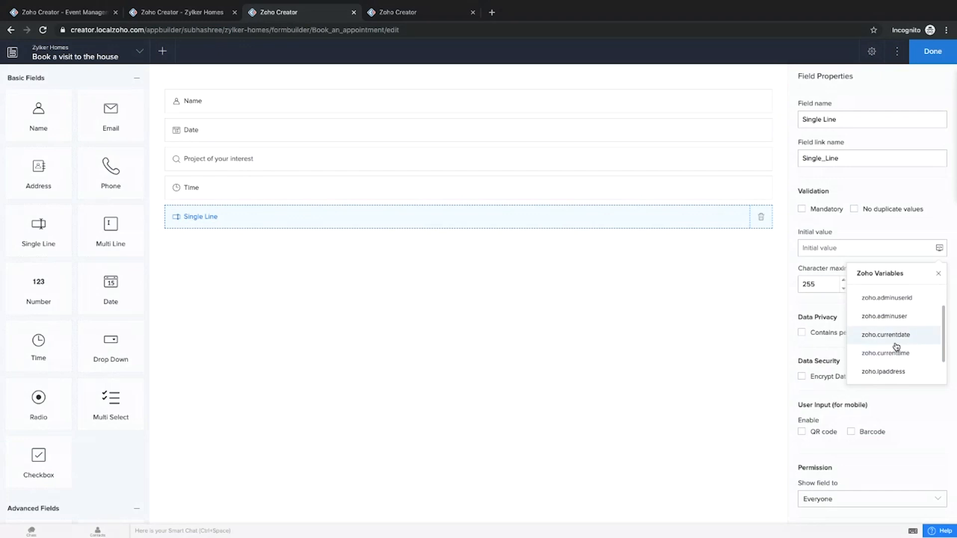
Read through the rest of the Zoho variables list offered for the Single Line field, down to zoho.appuri.
scroll(897, 347, down, 1)
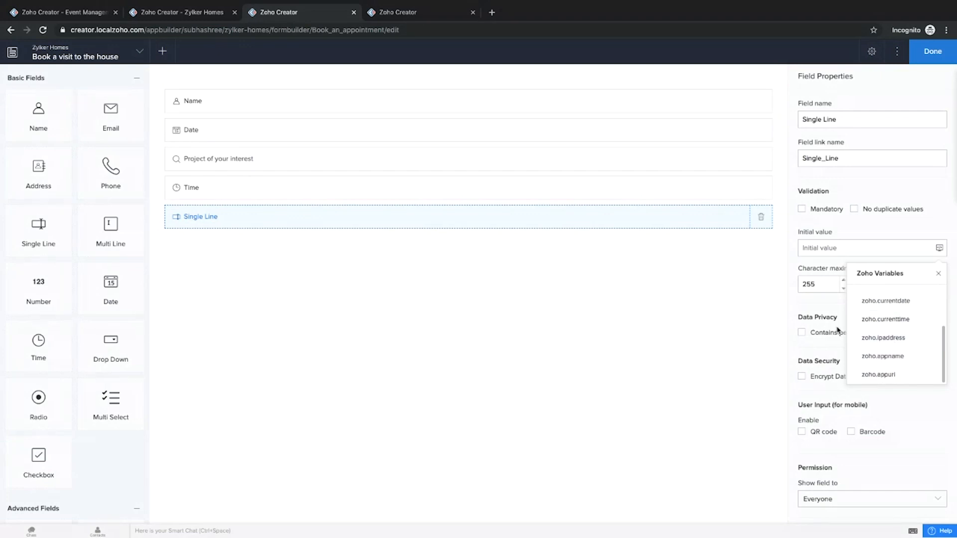
scroll(839, 331, down, 1)
scroll(877, 269, up, 2)
scroll(877, 270, up, 1)
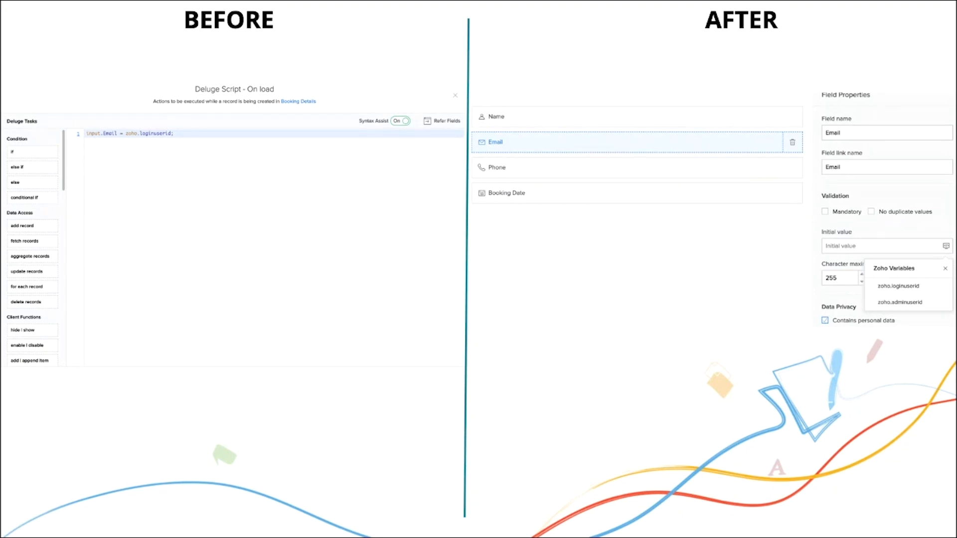
key(Right)
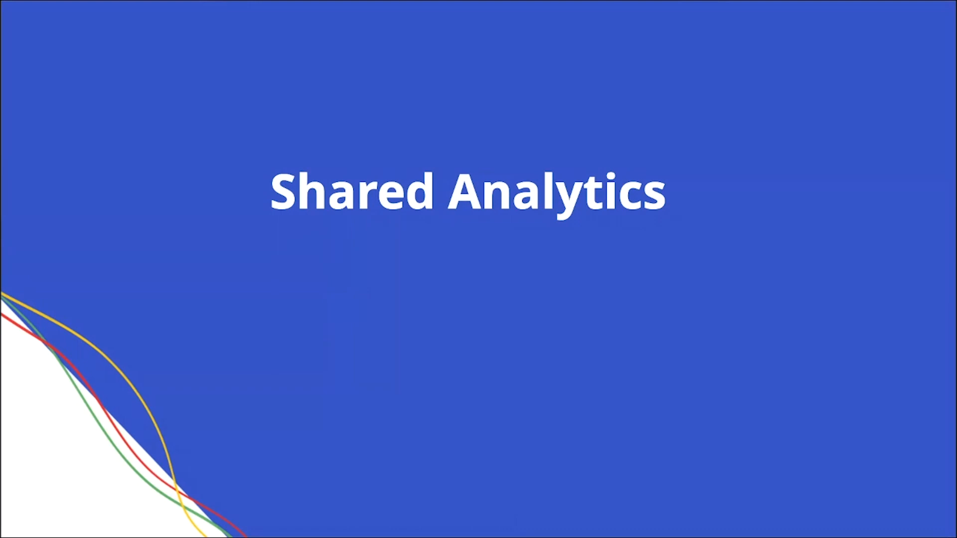
key(Right)
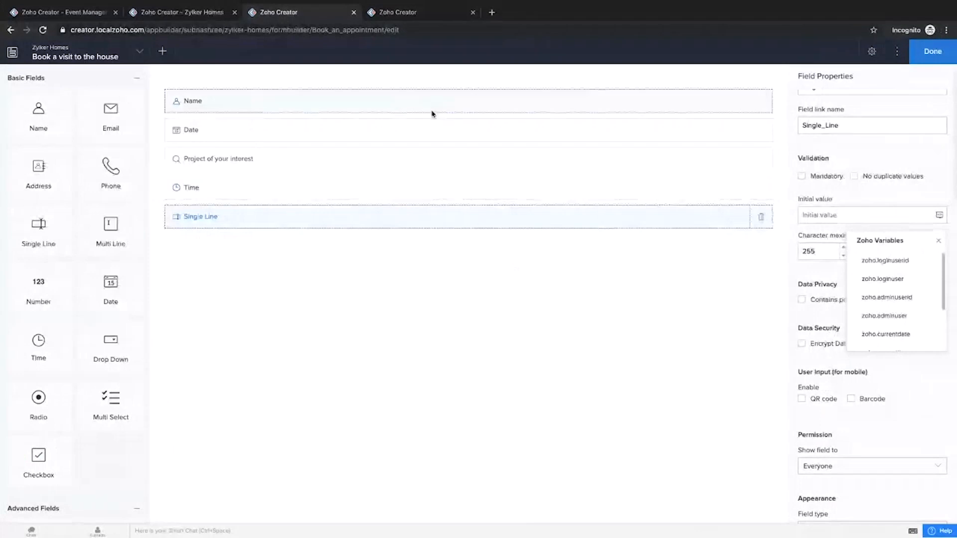
Close the form builder and start a new contextual messages customization for the Book a visit to the house form.
click(354, 13)
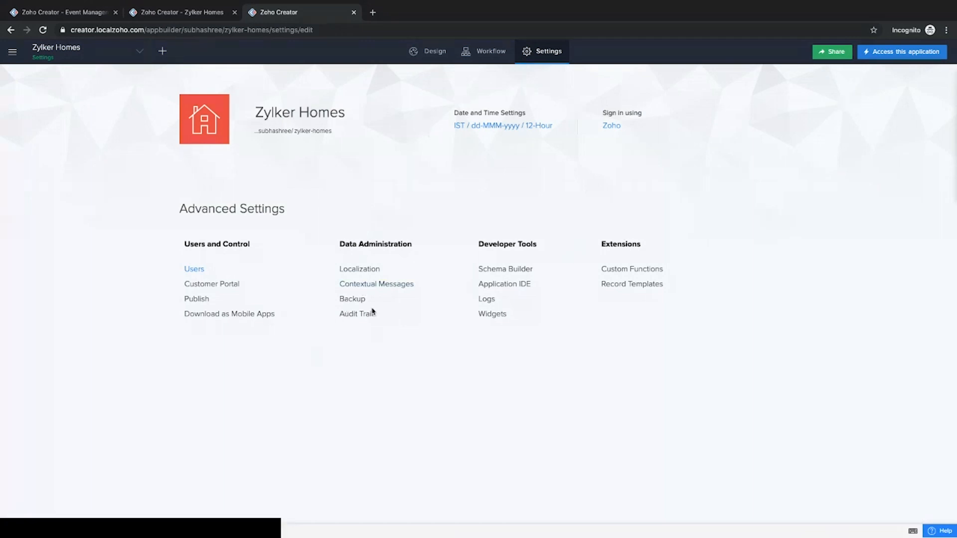
click(378, 284)
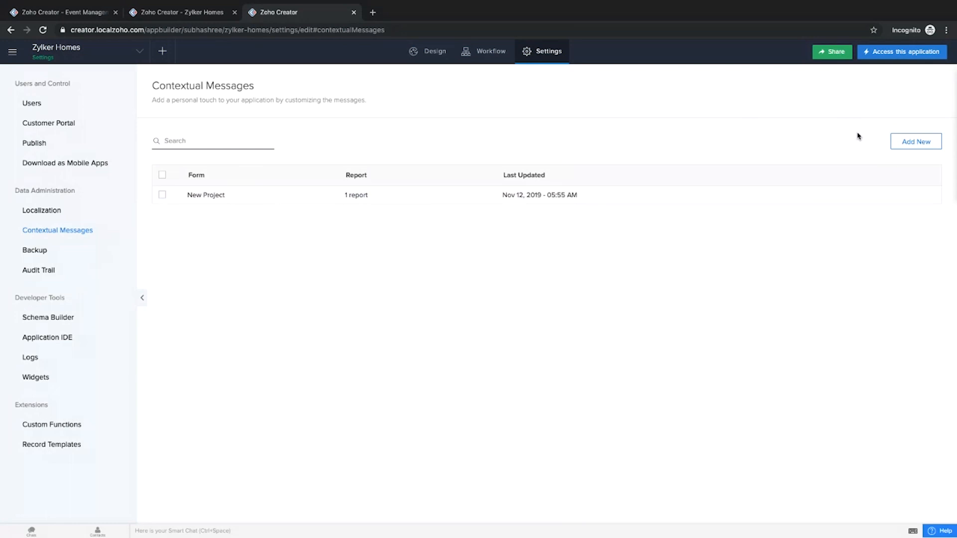
click(911, 145)
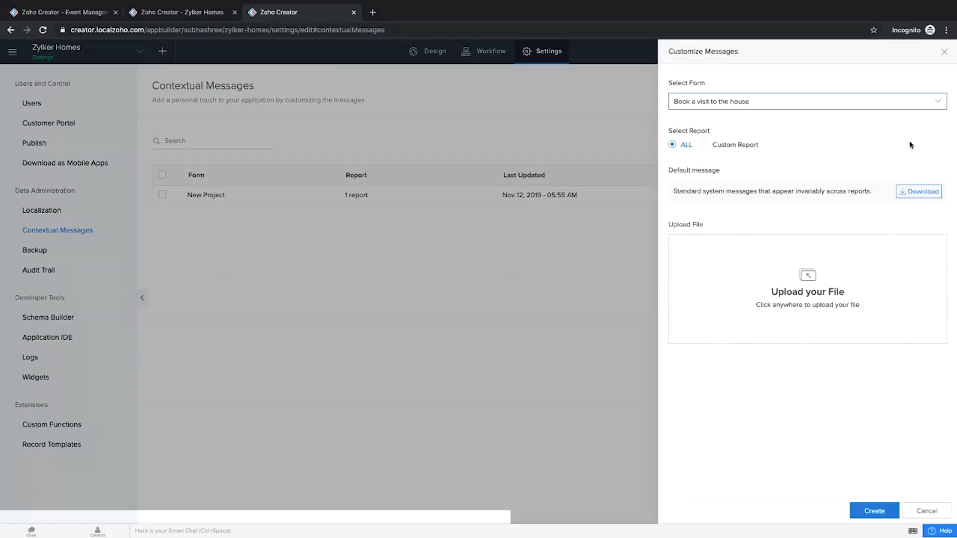
click(720, 103)
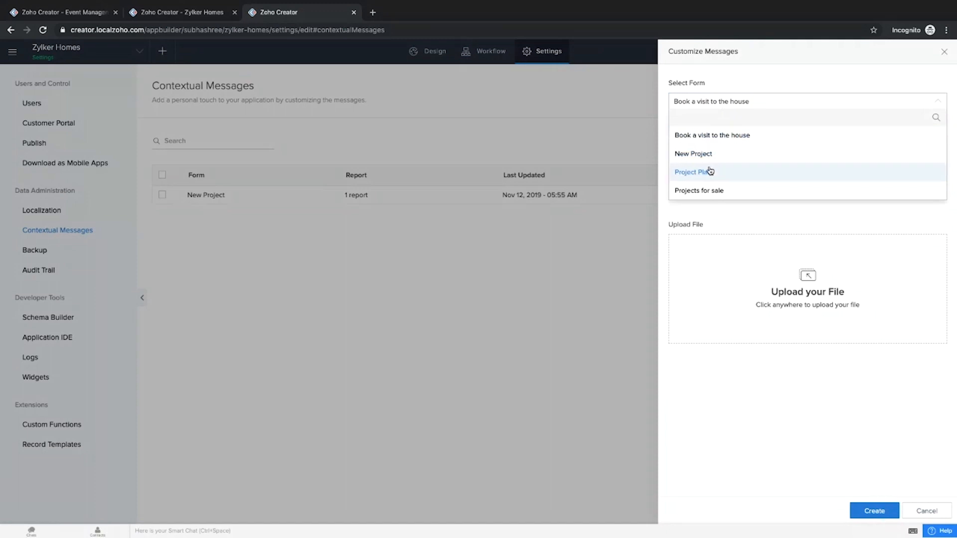
click(723, 141)
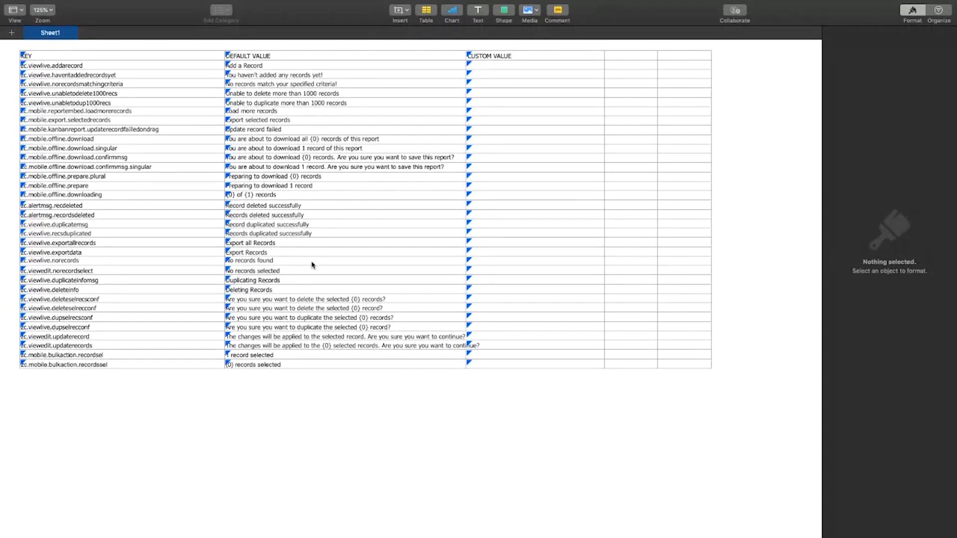
In the DefaultMessages spreadsheet in Numbers, enter "Book a visit" as the custom value for the Add a Record message.
click(509, 106)
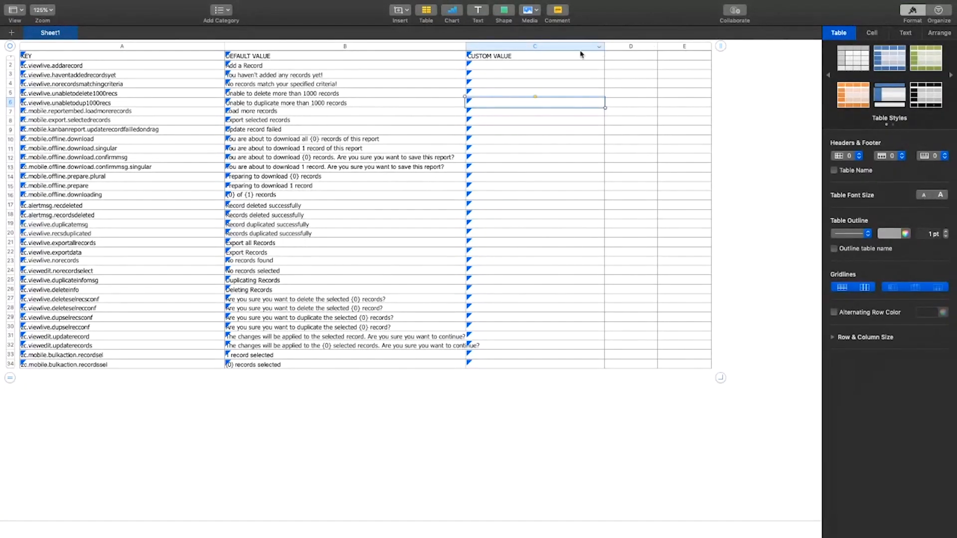
click(500, 68)
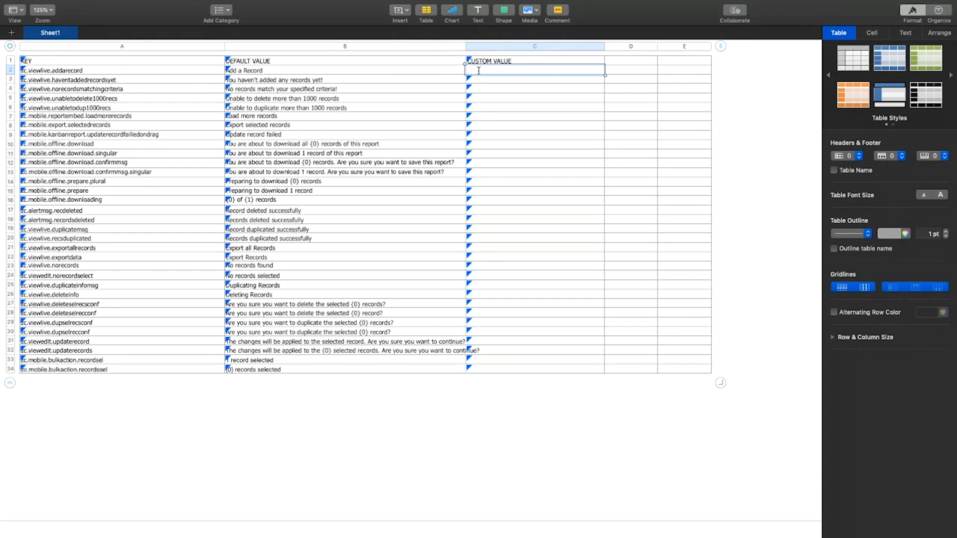
text(Book a visit)
Export the edited messages spreadsheet to Excel format under the name New.
mouse_move(152, 4)
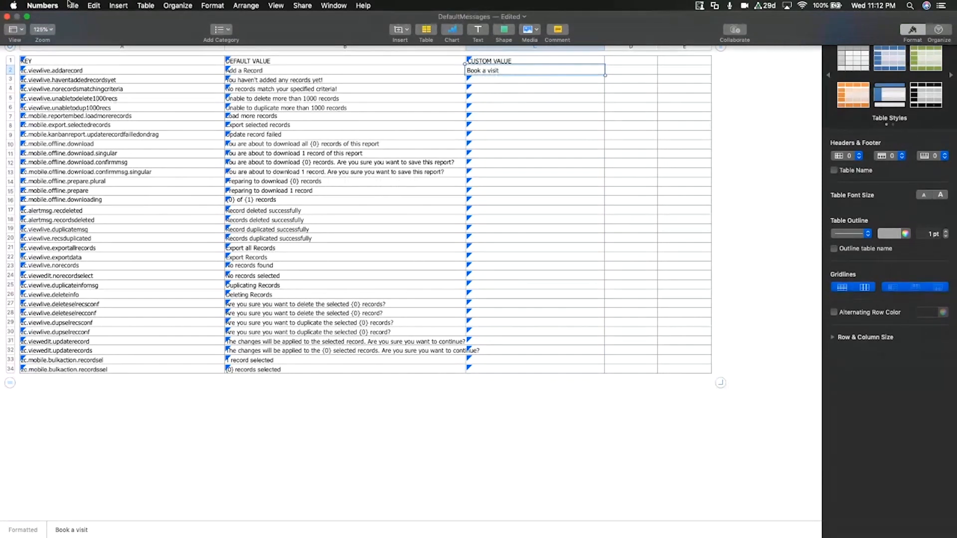
click(72, 4)
mouse_move(120, 109)
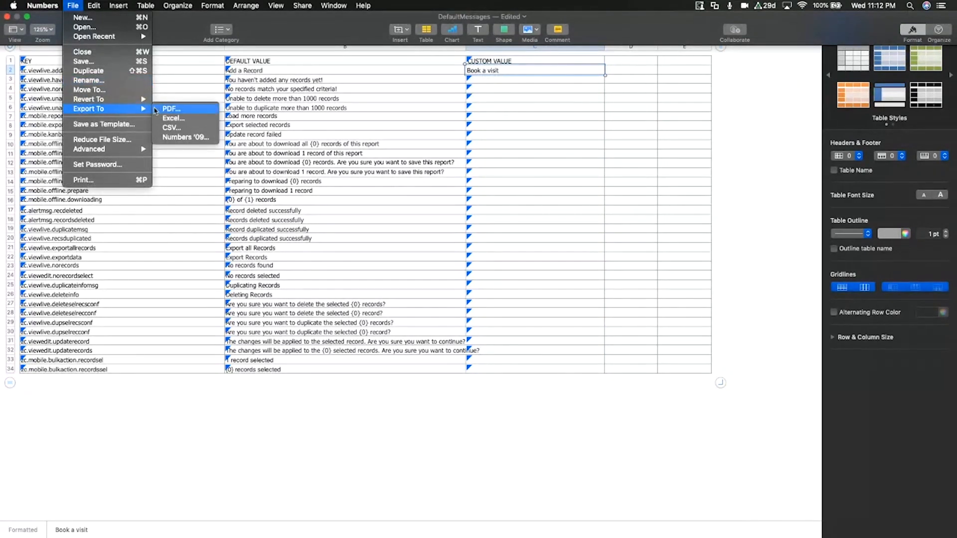
click(180, 118)
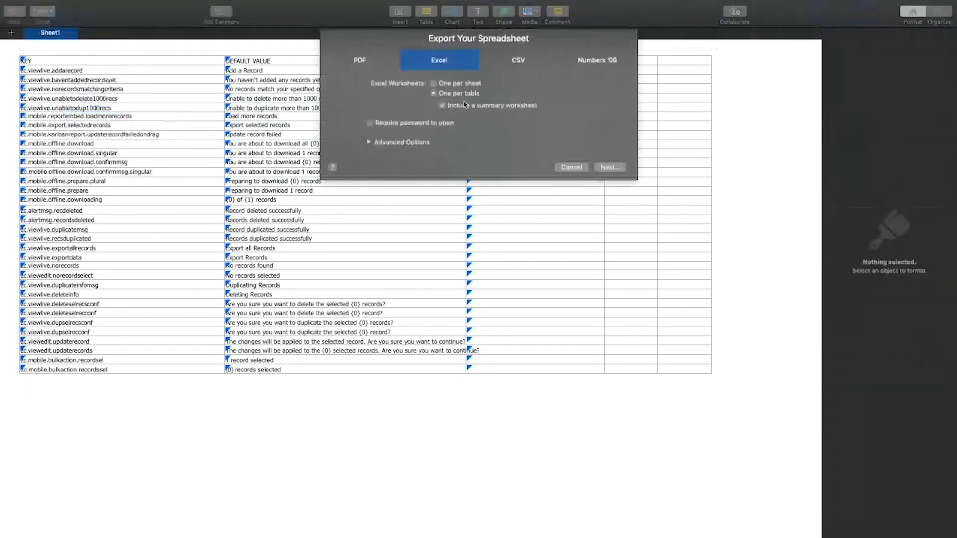
click(608, 170)
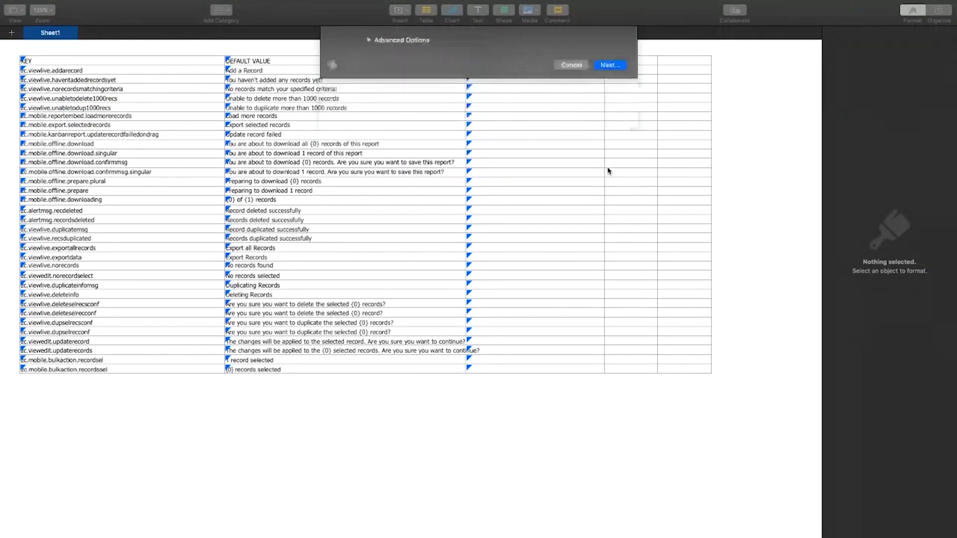
text(New)
click(524, 92)
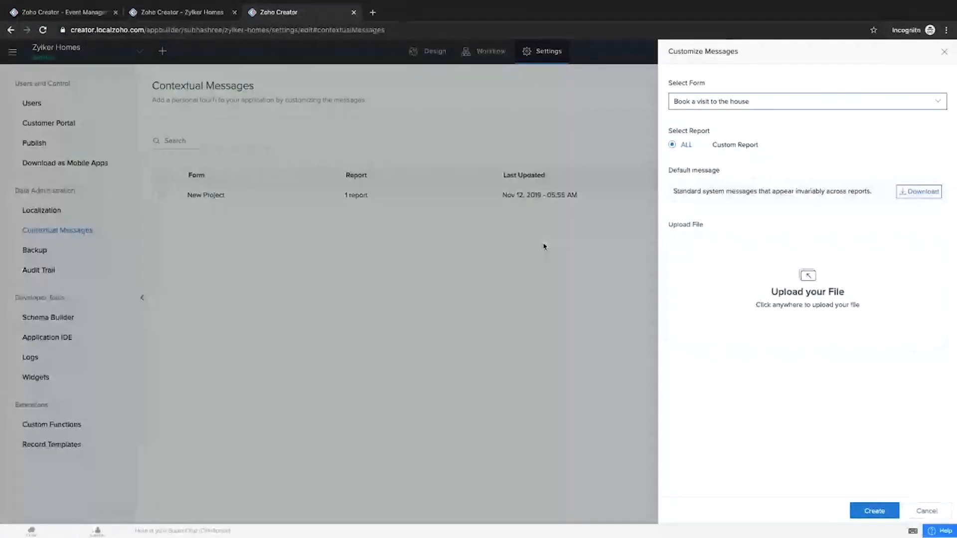
Back in Zoho Creator, upload New.xlsx from the Desktop as the custom message file and create the customization.
click(816, 286)
click(375, 62)
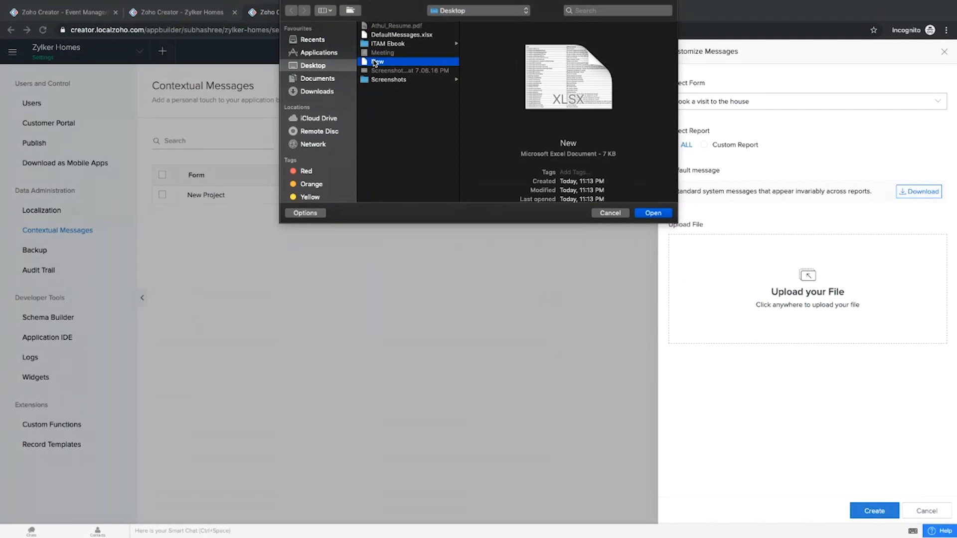
double_click(375, 62)
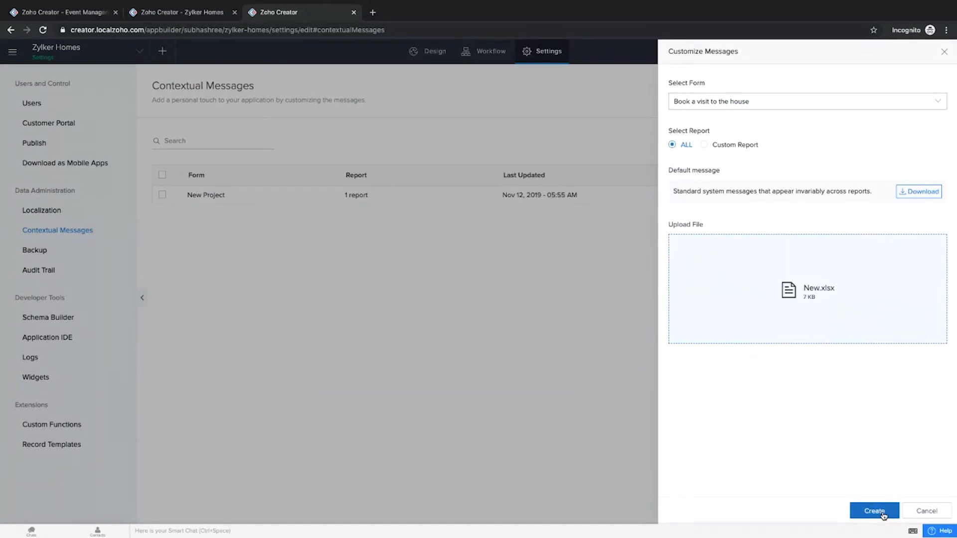
click(883, 513)
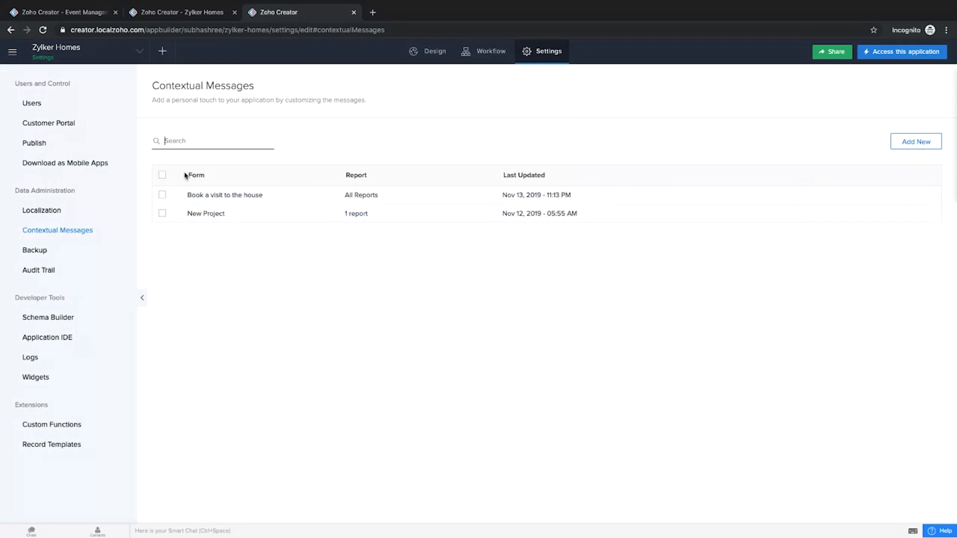
Access the live Zylker Homes application and check the add-record button and empty-report message in the Visits Report.
click(887, 53)
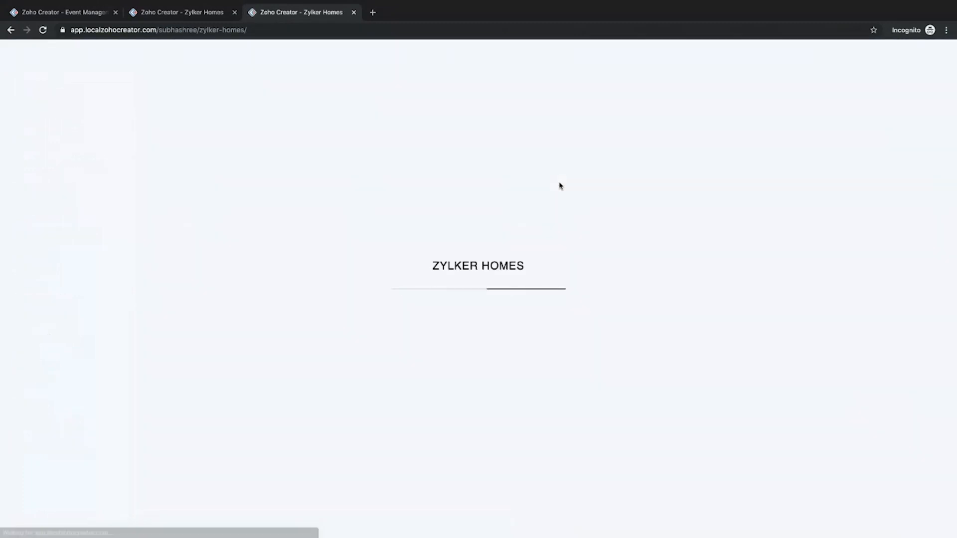
mouse_move(251, 73)
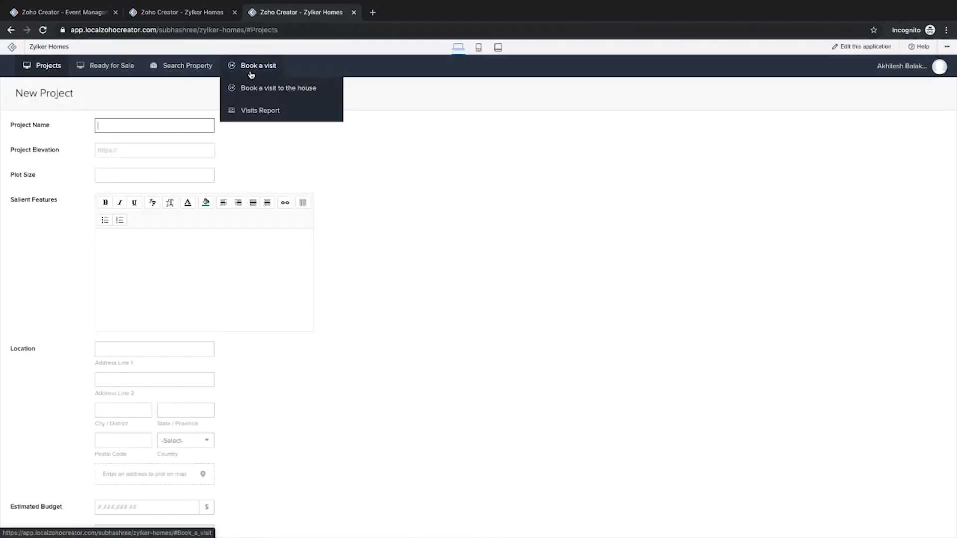
click(255, 109)
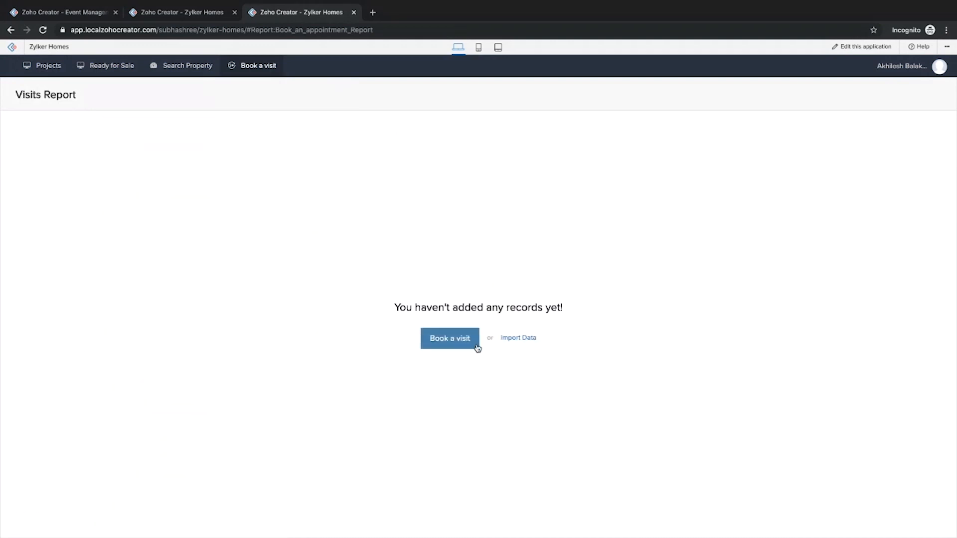
click(431, 345)
mouse_move(391, 308)
mouse_down()
mouse_move(532, 295)
mouse_move(507, 307)
mouse_move(393, 314)
mouse_up()
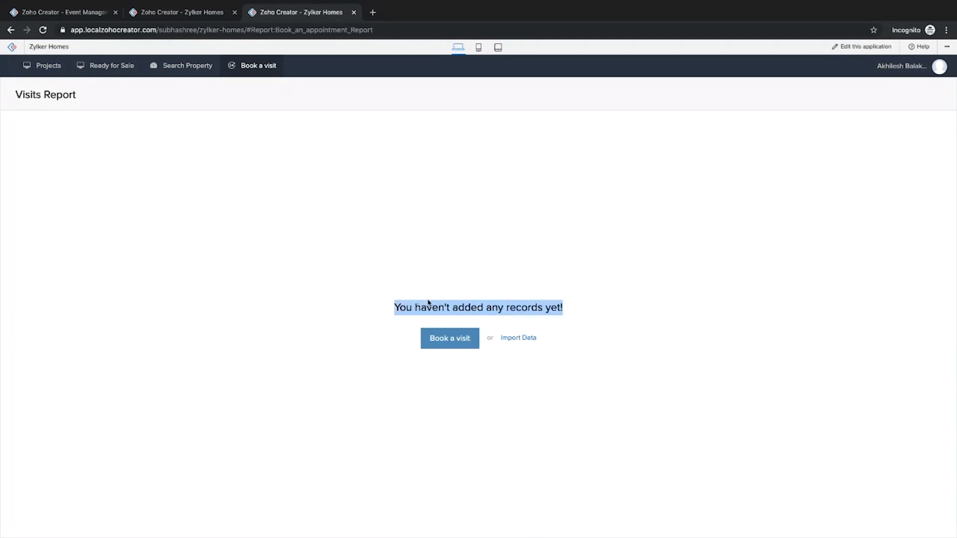
Switch to Numbers to show the custom value cell for "You haven't added any records yet!" and return to the Visits Report.
key(super+Tab)
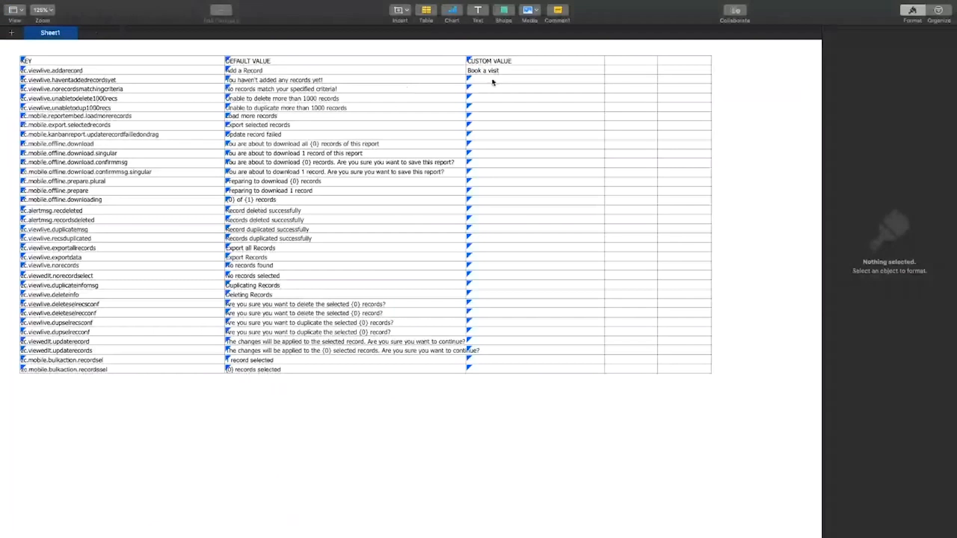
click(490, 77)
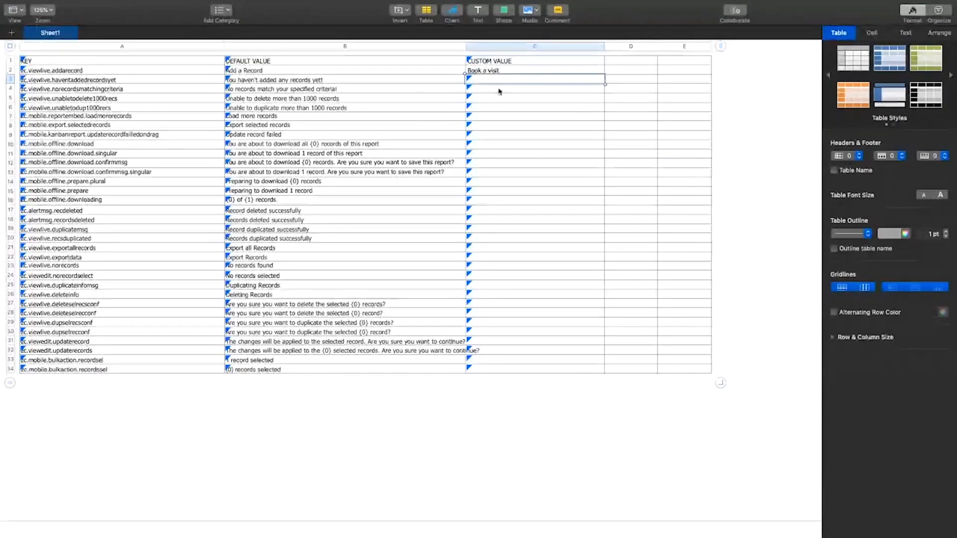
key(ctrl+Left)
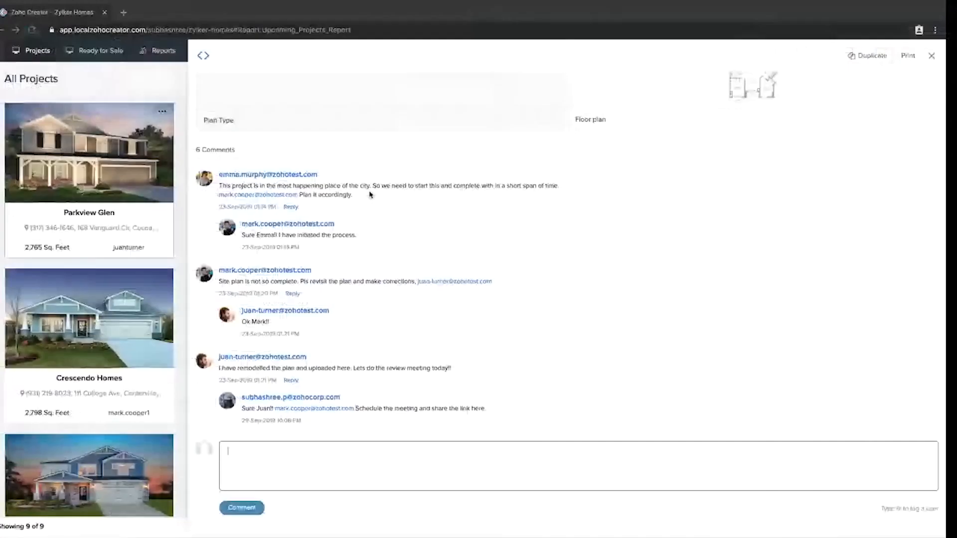
key(ctrl+Left)
click(429, 219)
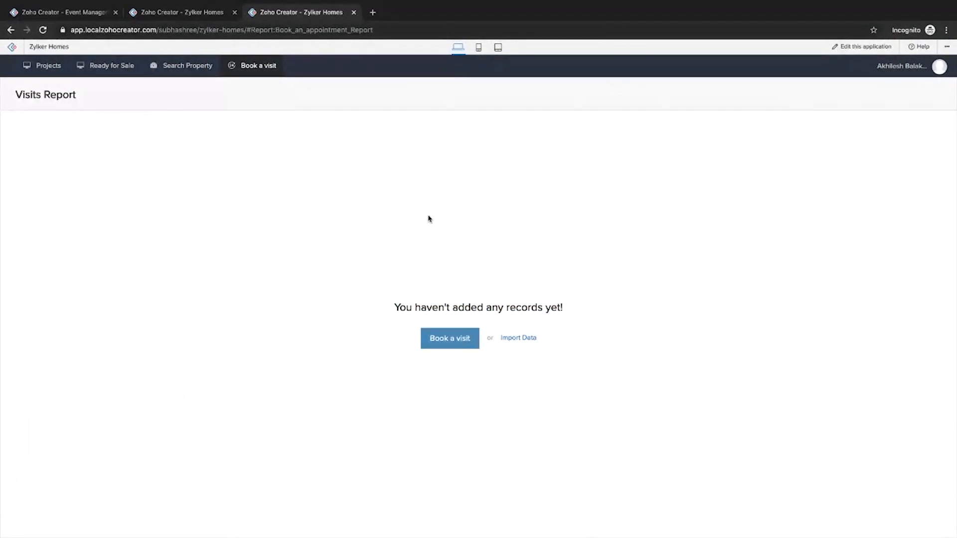
key(ctrl+Left)
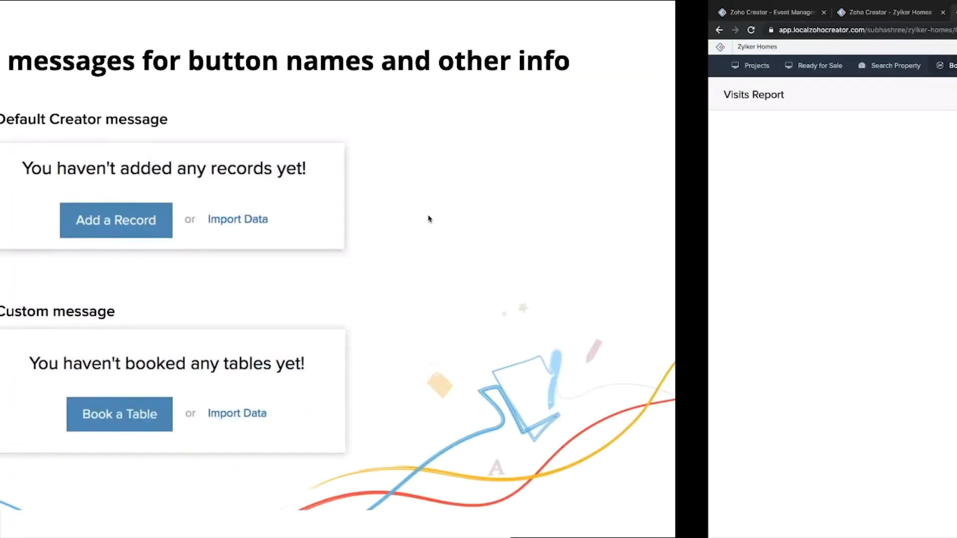
key(Right)
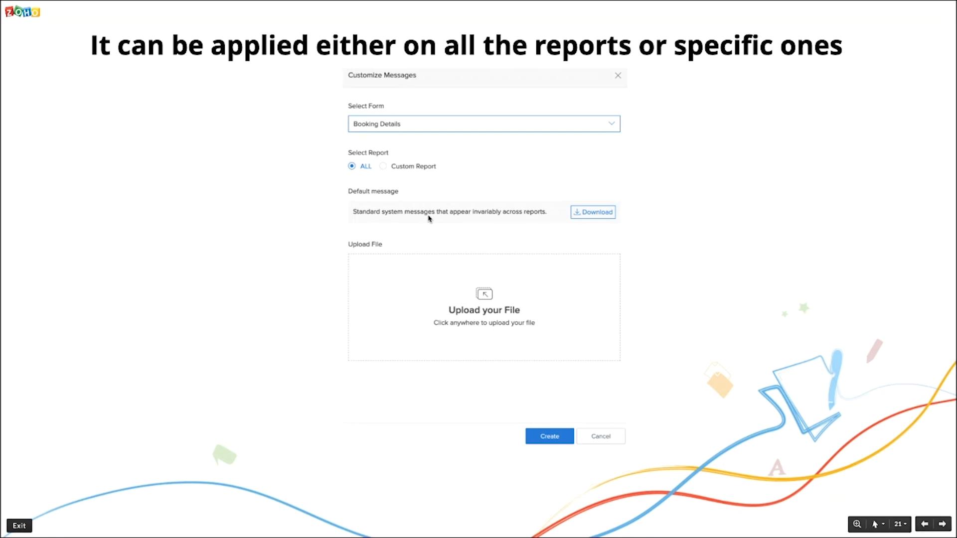
key(Right)
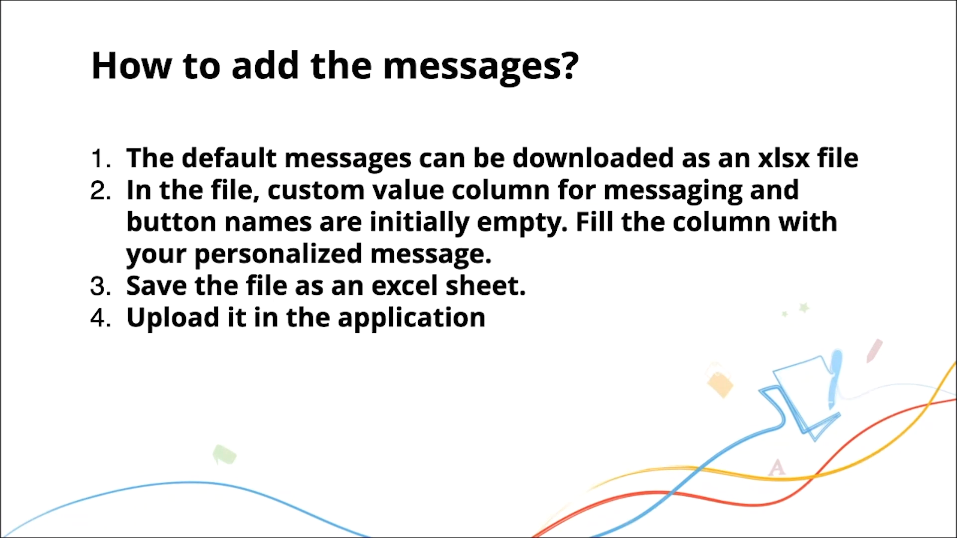
key(Right)
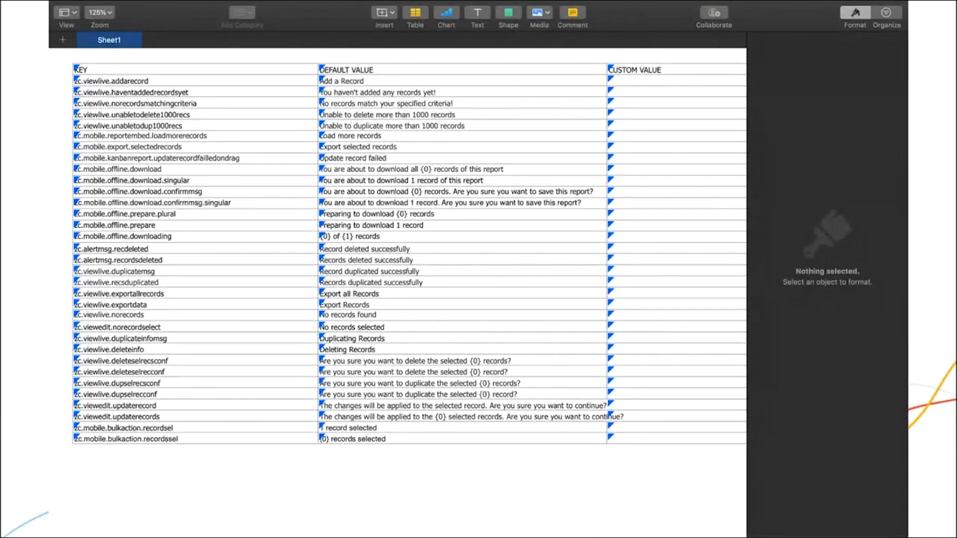
key(Right)
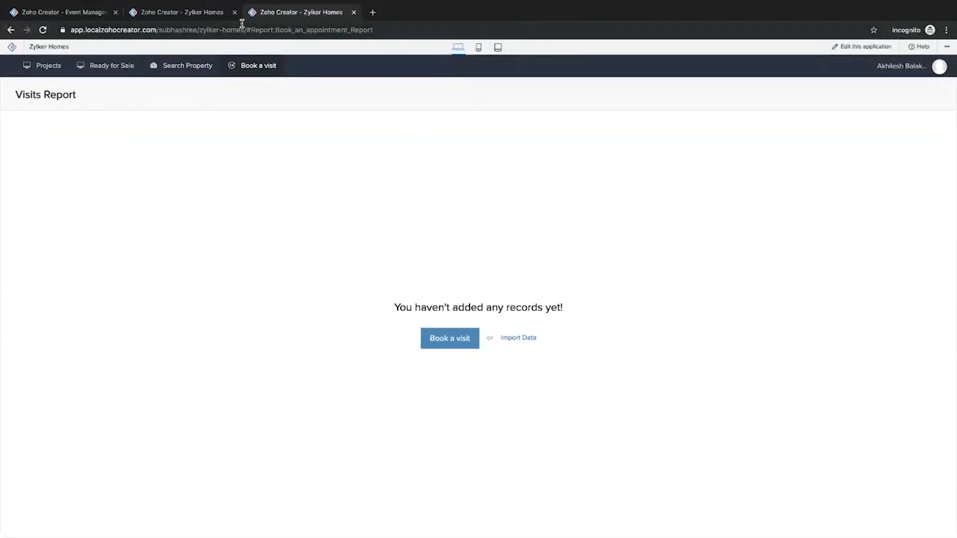
Close the Zylker Homes pages and examine the charts on the Event Management dashboard.
click(235, 12)
click(234, 12)
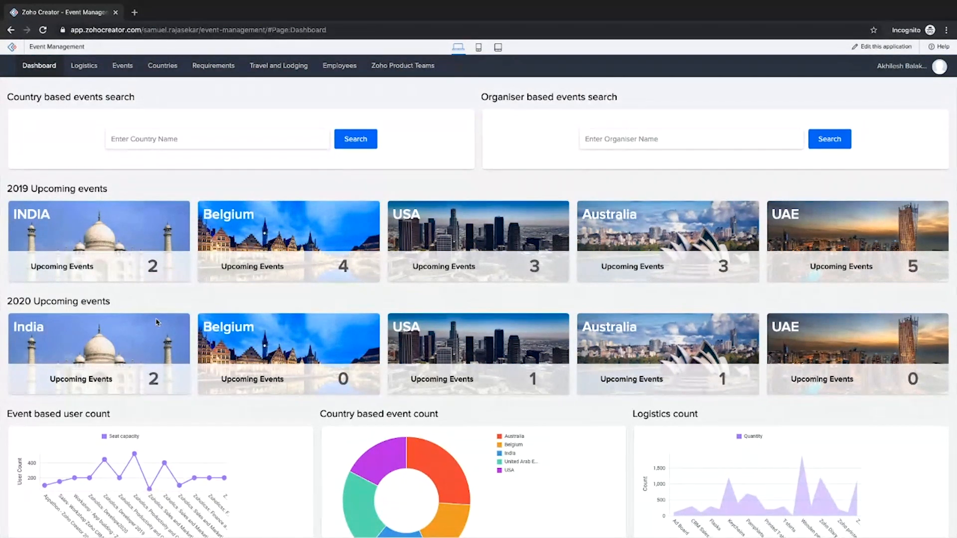
scroll(152, 404, down, 1)
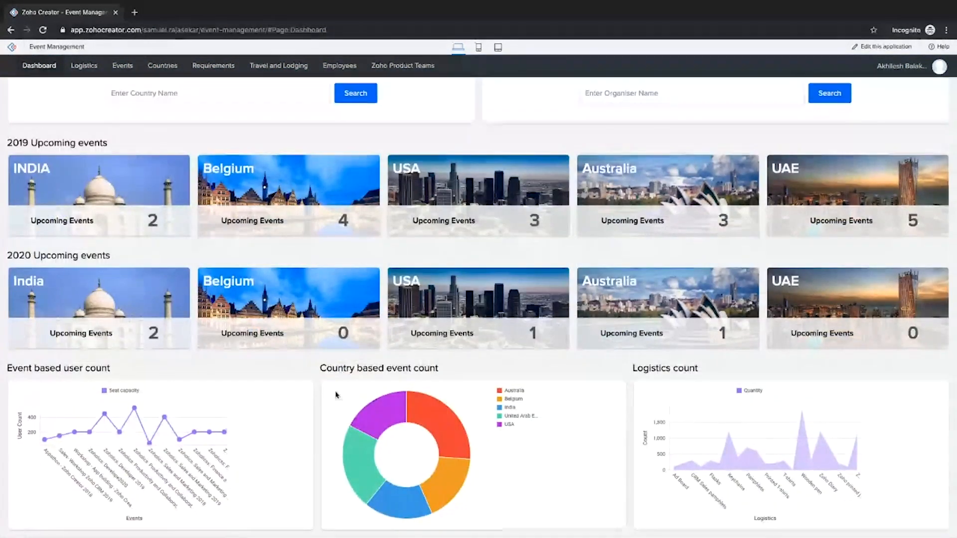
mouse_move(459, 421)
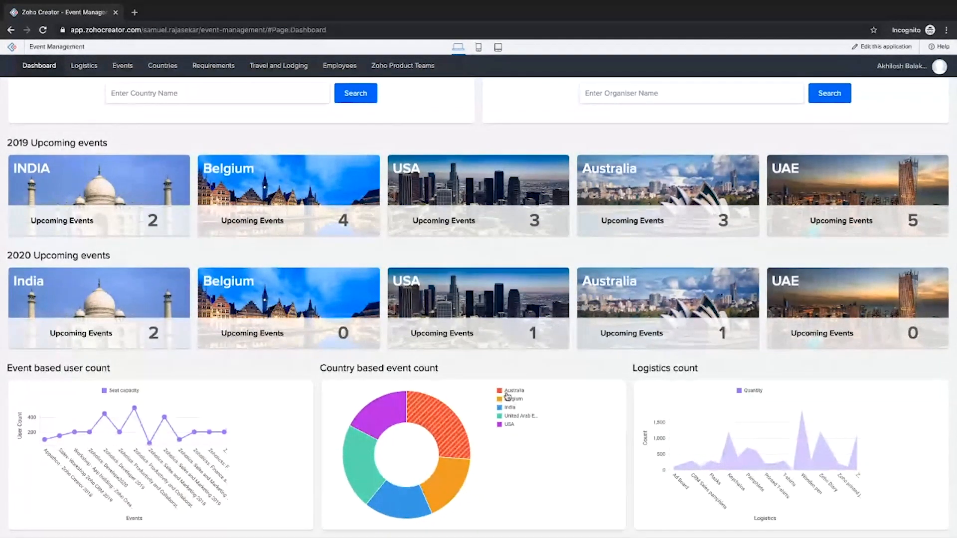
mouse_move(87, 62)
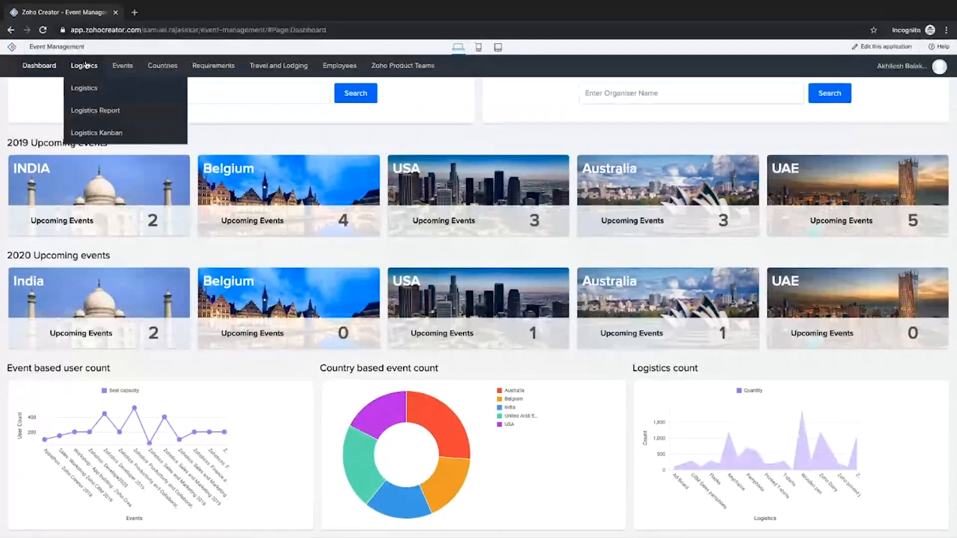
mouse_move(134, 64)
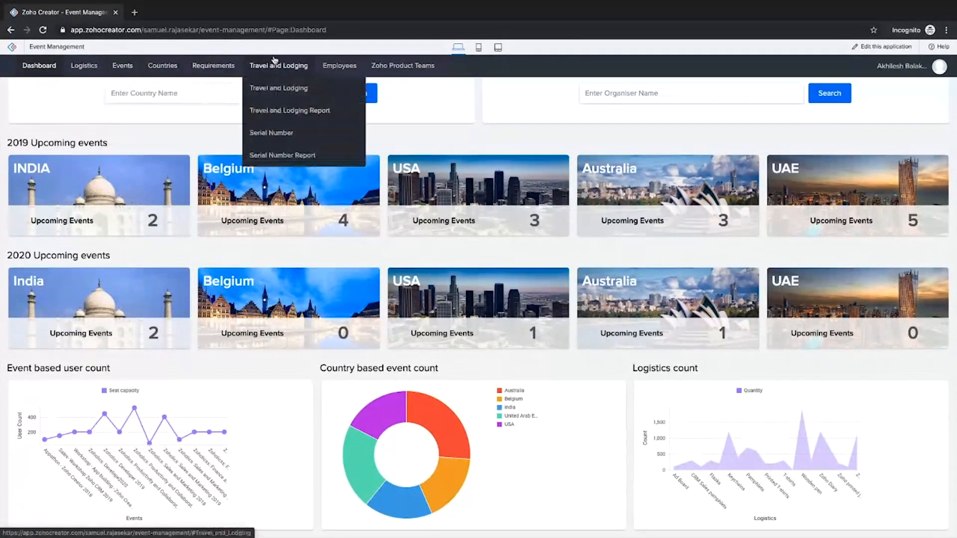
mouse_move(338, 64)
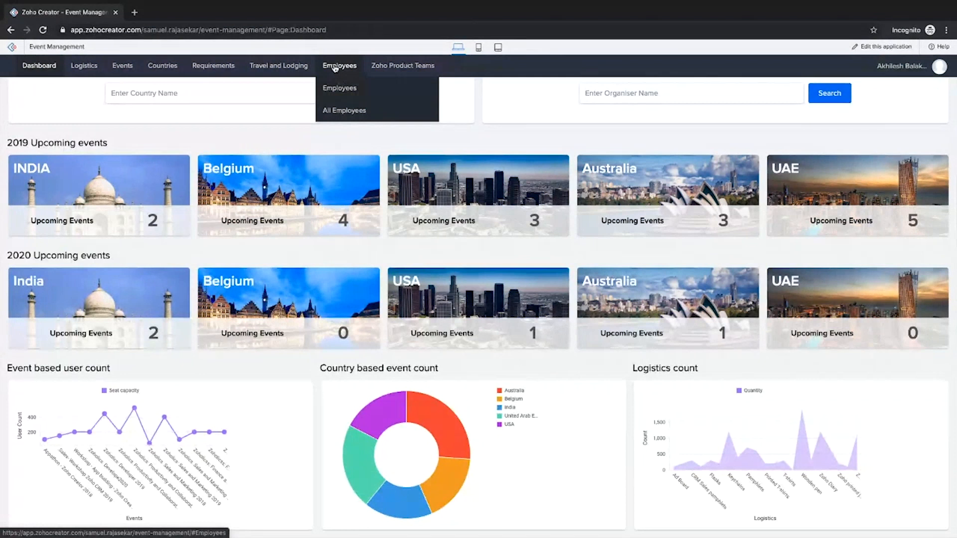
mouse_move(280, 67)
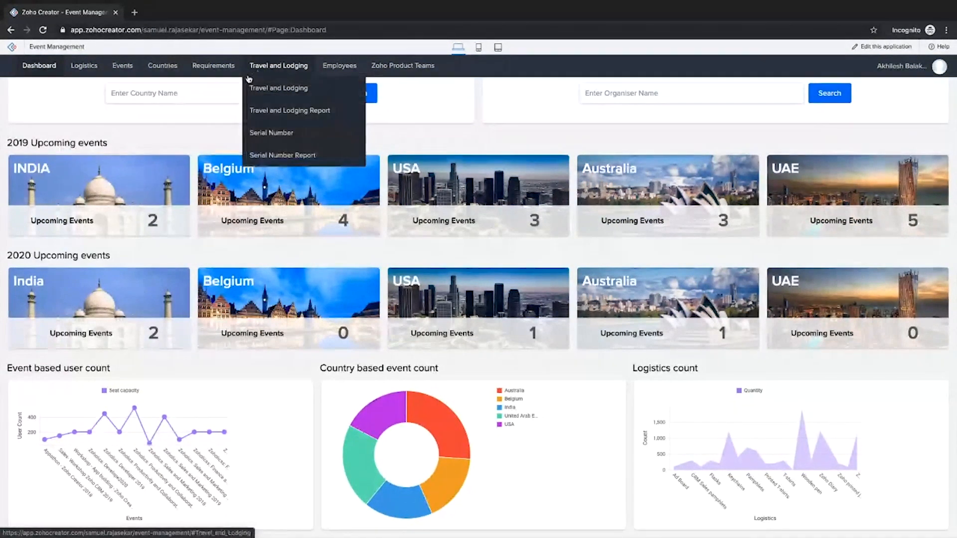
mouse_move(222, 72)
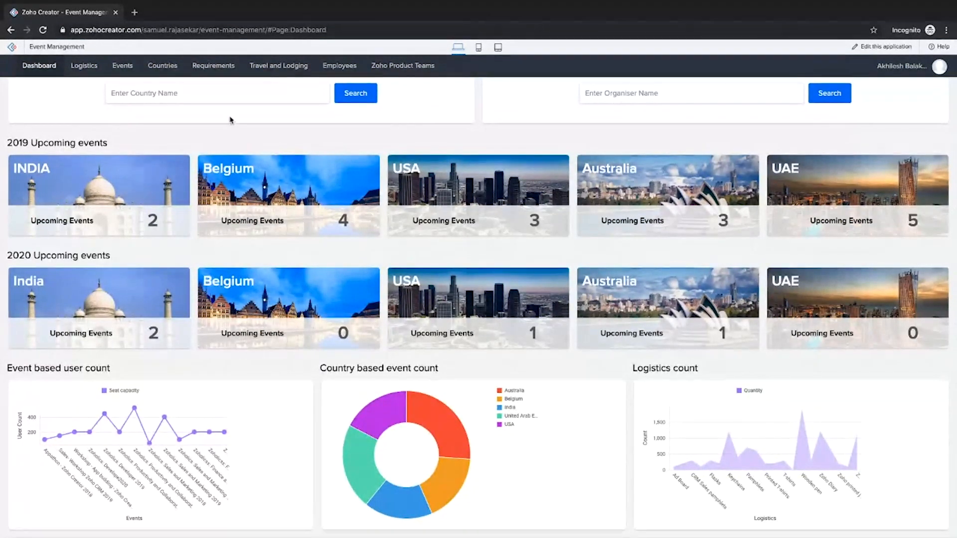
Search the country-based events for "India" and view the details of the first event in the Events Report.
scroll(231, 120, up, 1)
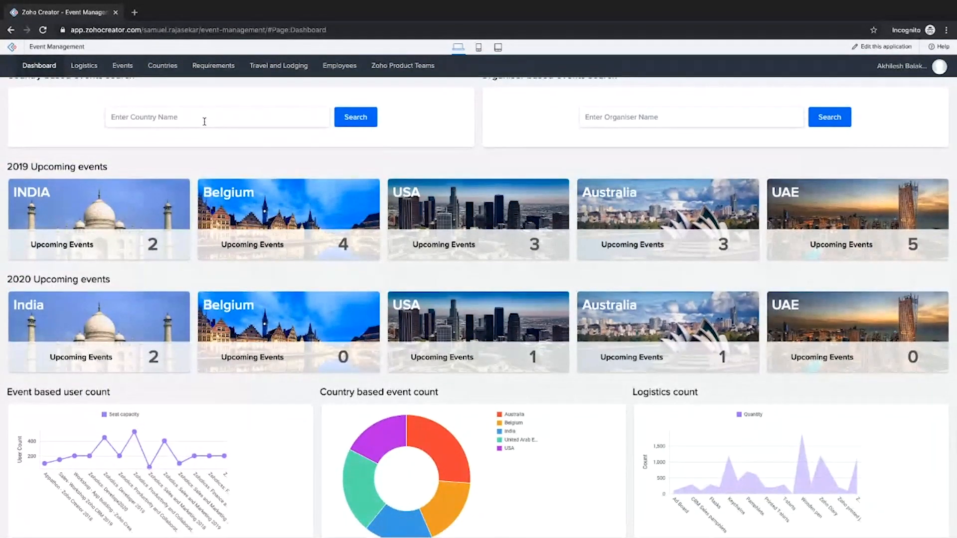
click(204, 121)
text(India)
click(345, 124)
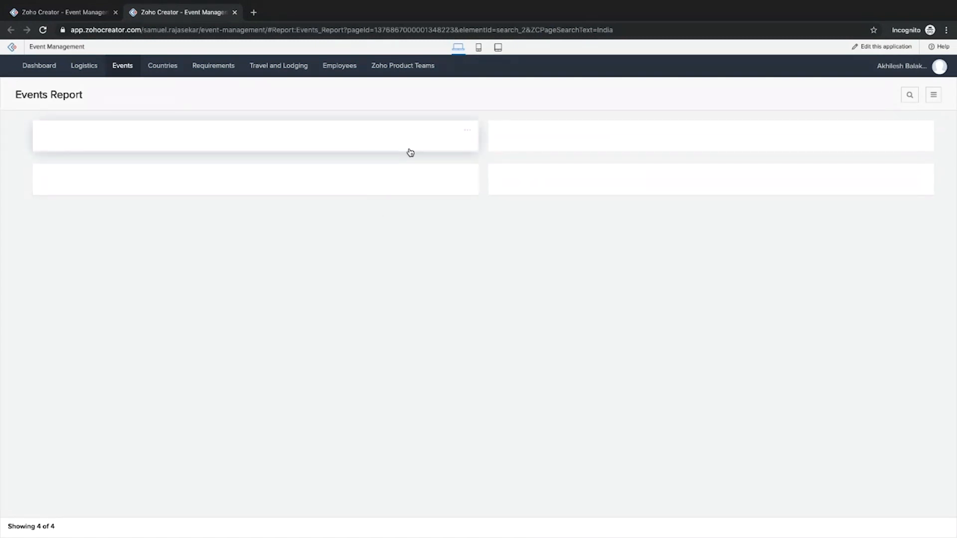
click(291, 138)
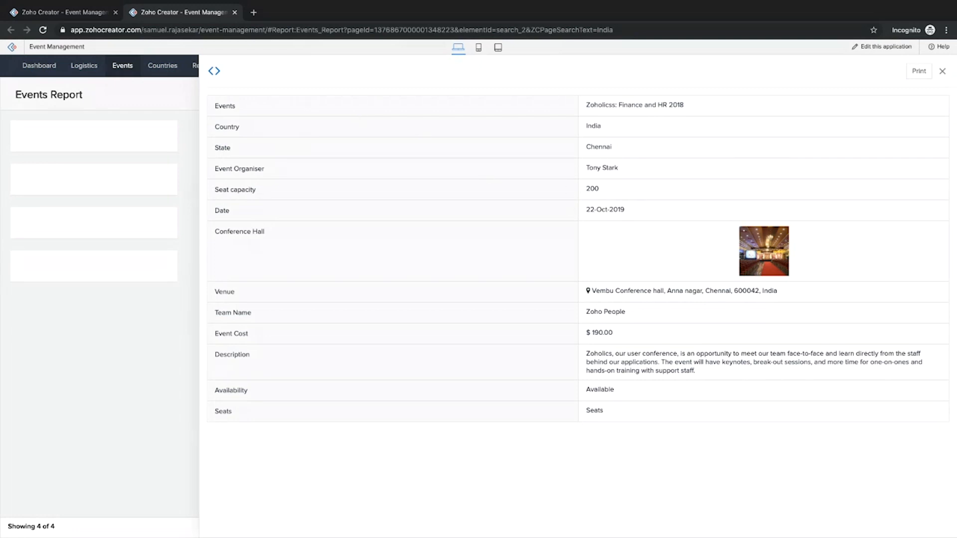
click(944, 72)
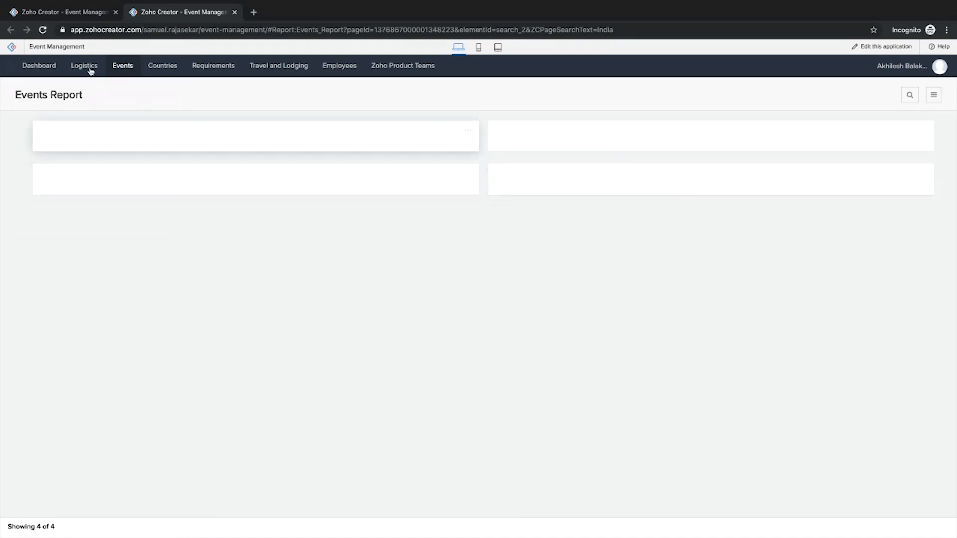
Back on the dashboard, search events by the organiser's name, review the associated events and charts, and close the search result pages.
click(65, 12)
click(613, 117)
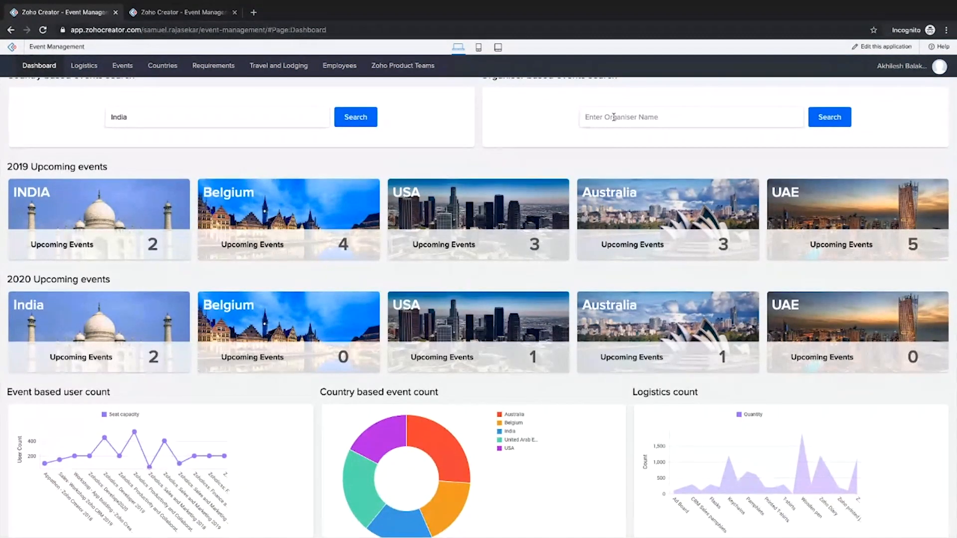
text(Samuel)
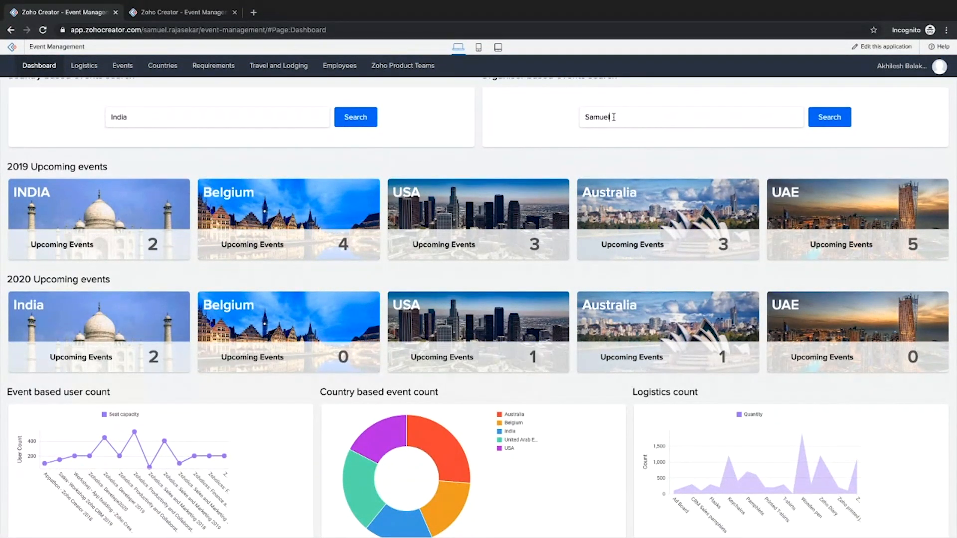
click(850, 112)
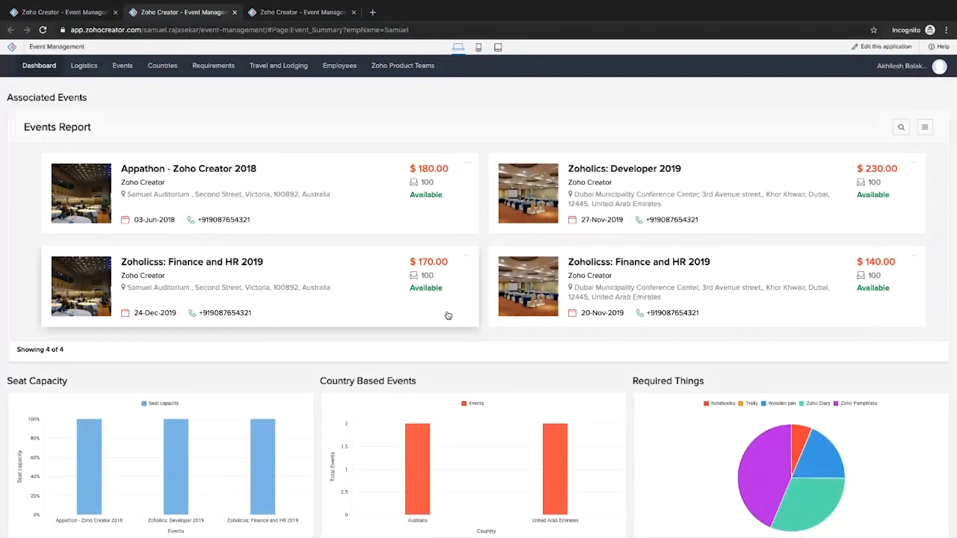
scroll(239, 489, down, 1)
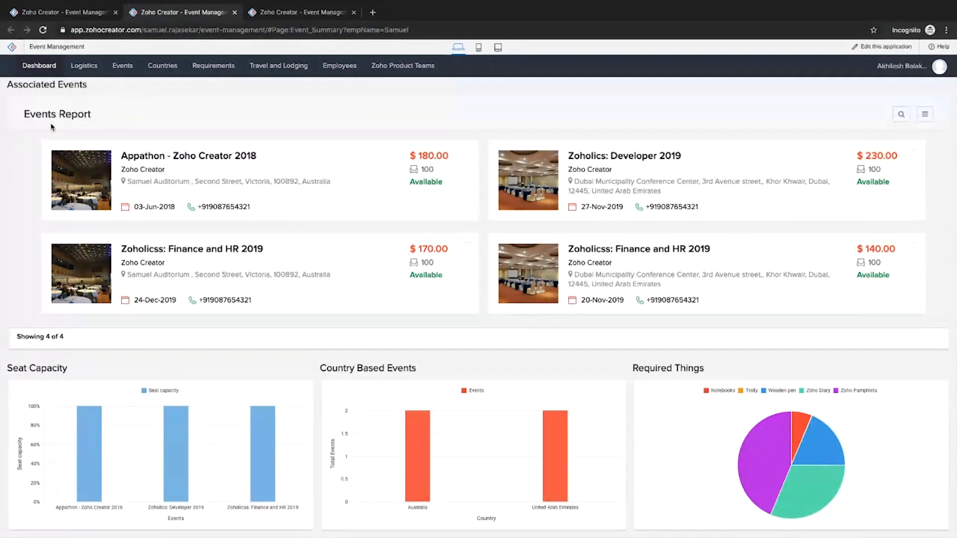
click(269, 11)
click(235, 13)
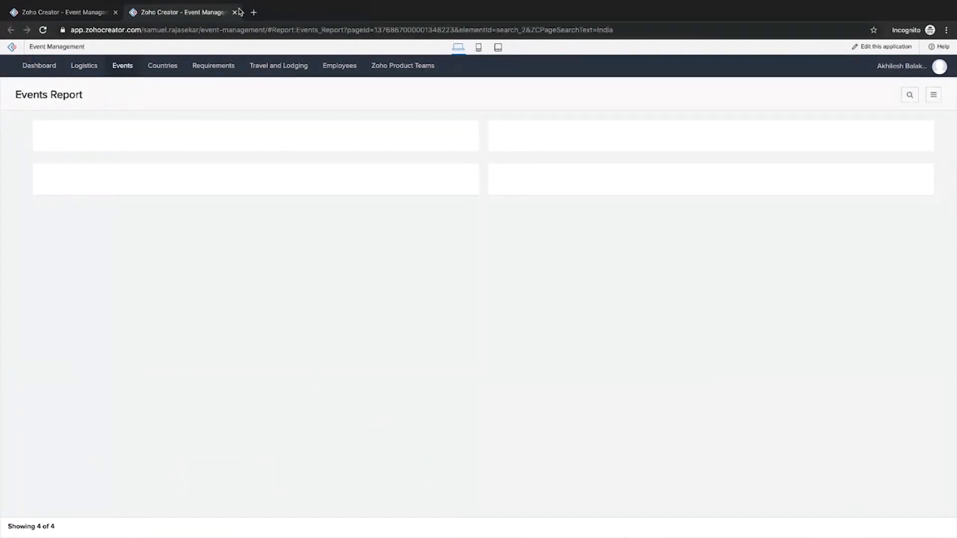
click(235, 12)
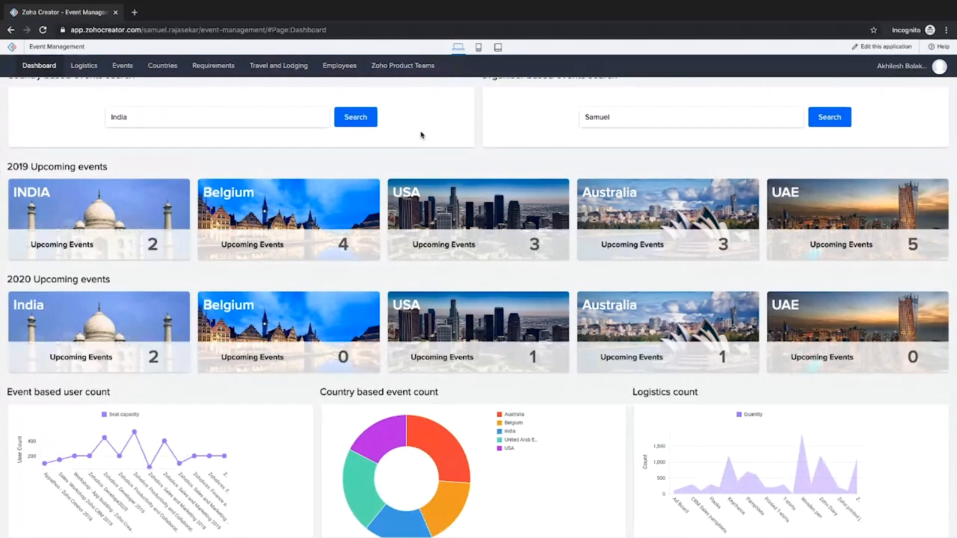
Open the Dashboard page in the page builder and examine the country-based search's result component and report options.
click(865, 47)
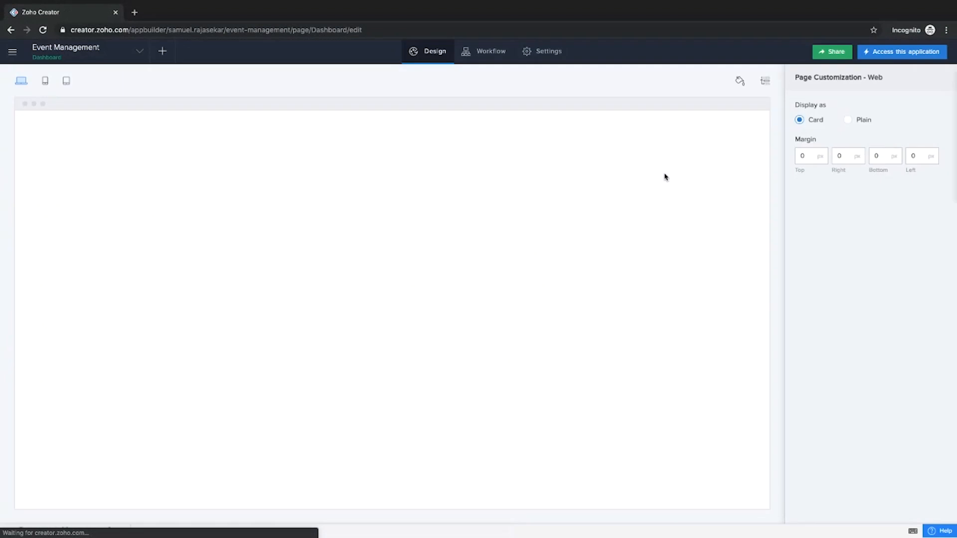
click(416, 254)
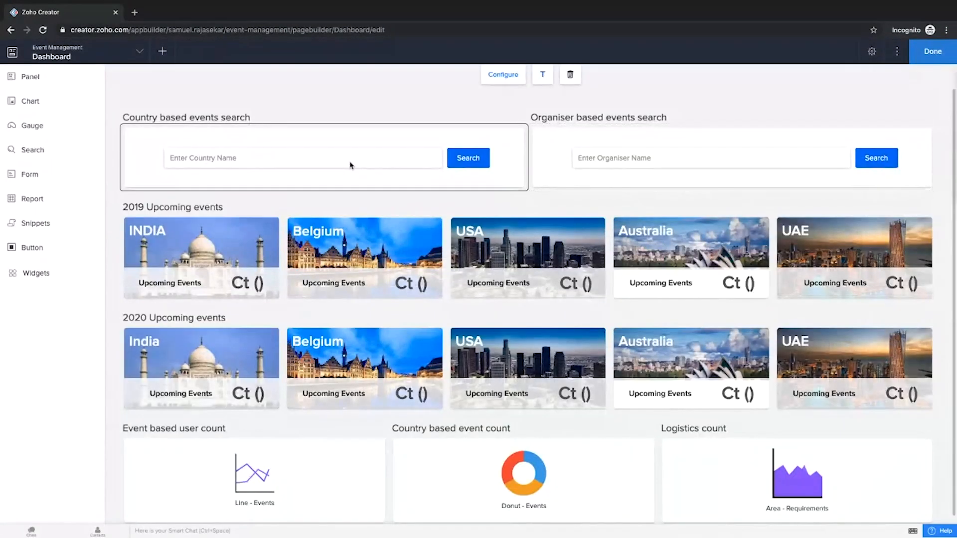
double_click(425, 140)
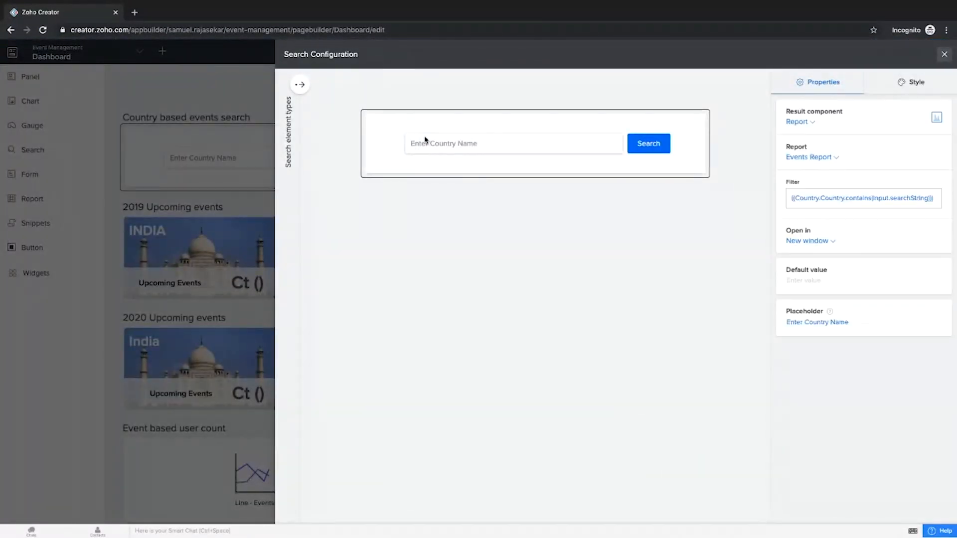
click(811, 123)
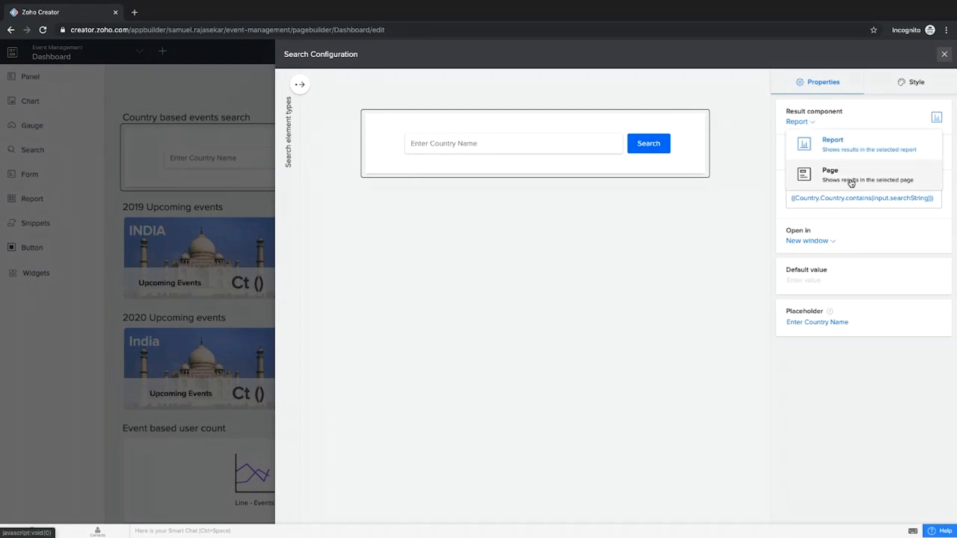
click(811, 123)
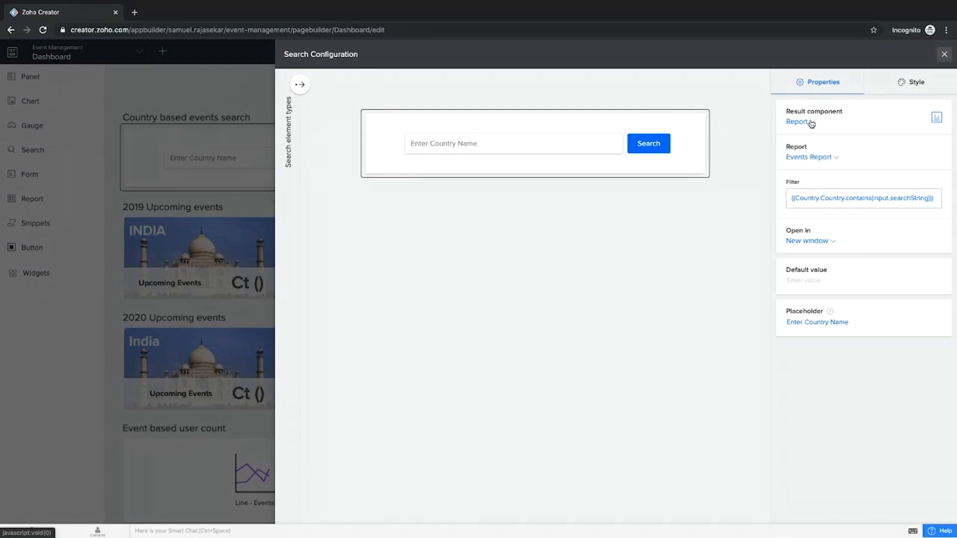
click(830, 158)
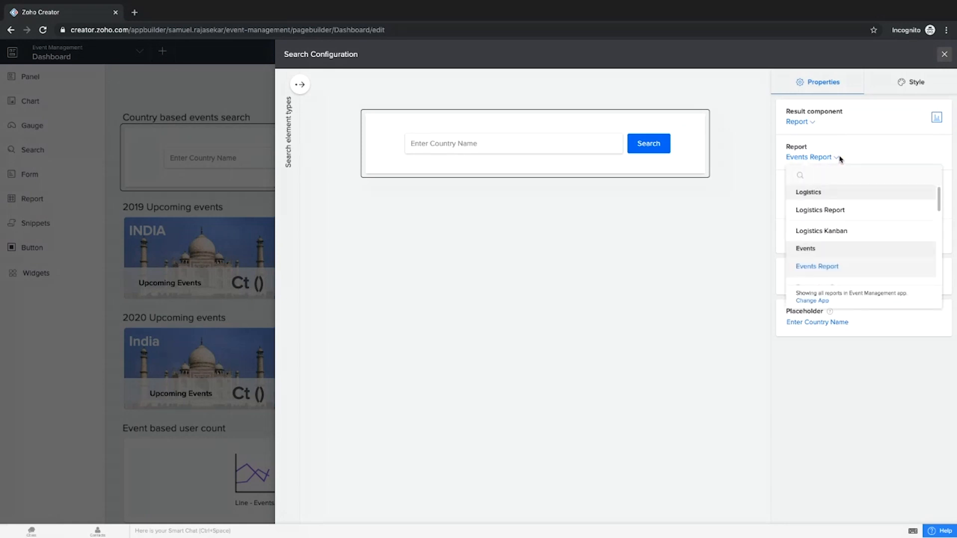
click(840, 159)
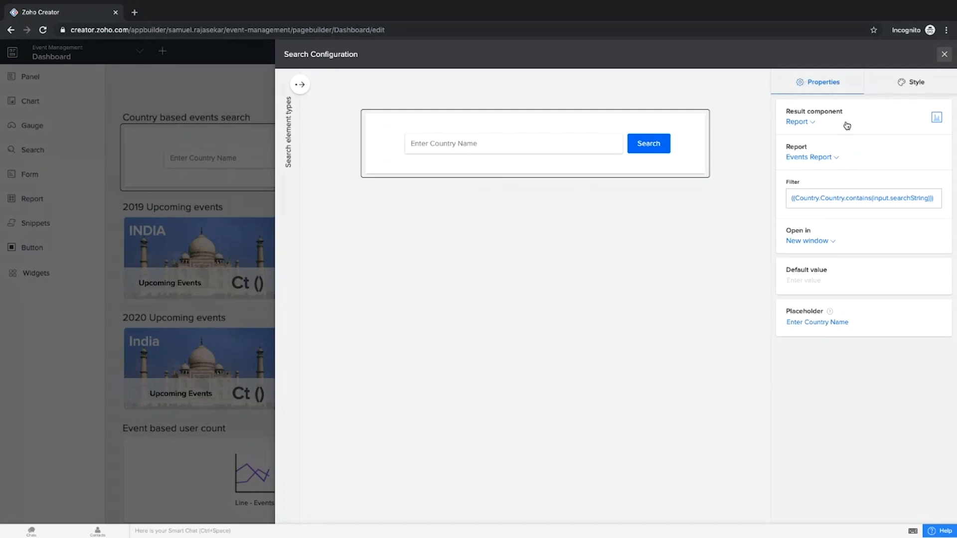
Examine the country-based search's style settings and close its configuration.
click(911, 85)
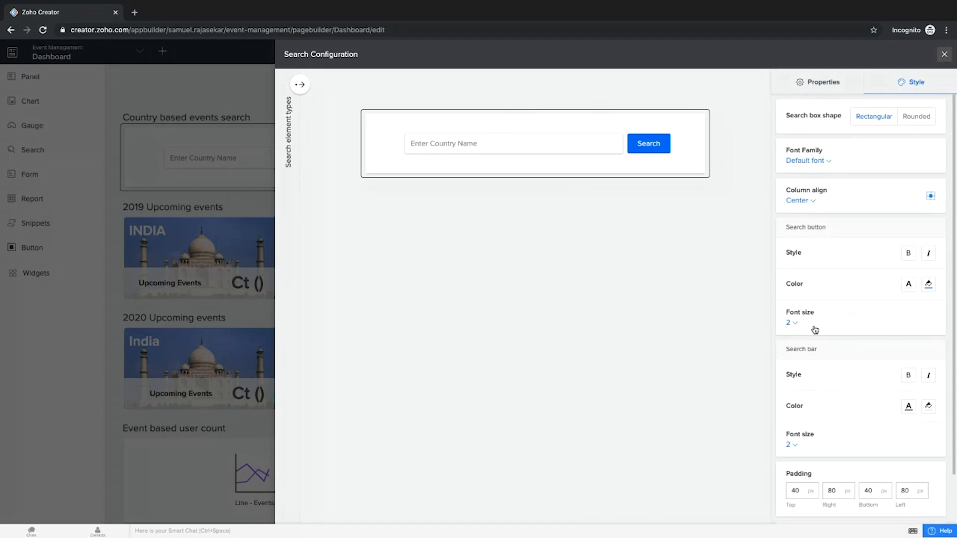
scroll(812, 331, down, 1)
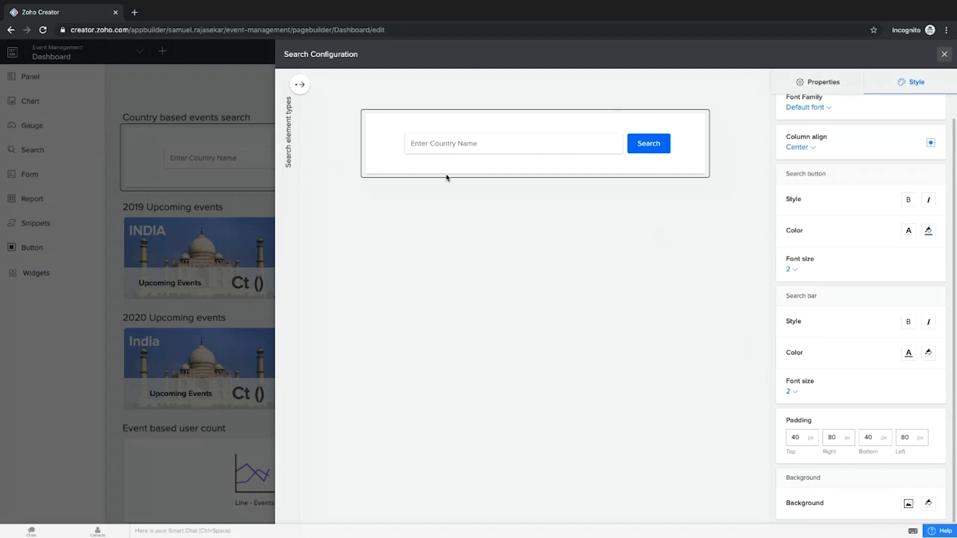
scroll(837, 155, up, 2)
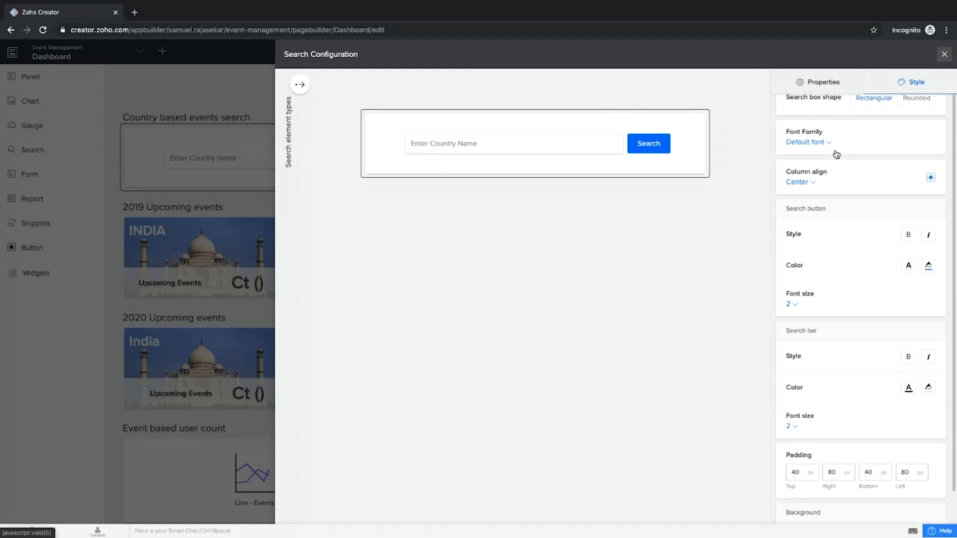
click(848, 81)
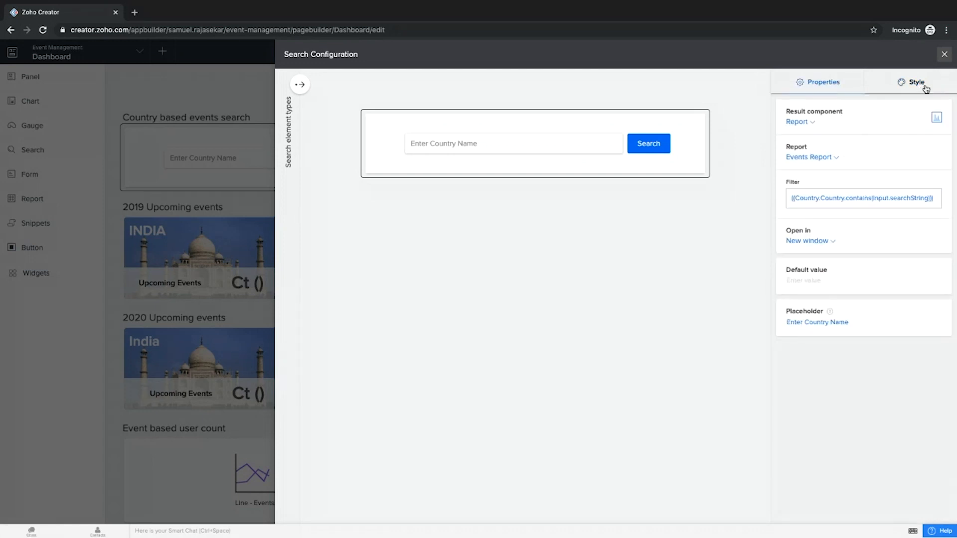
click(945, 54)
Open the organiser-based search configuration and examine its page parameters, window options and style settings.
click(557, 164)
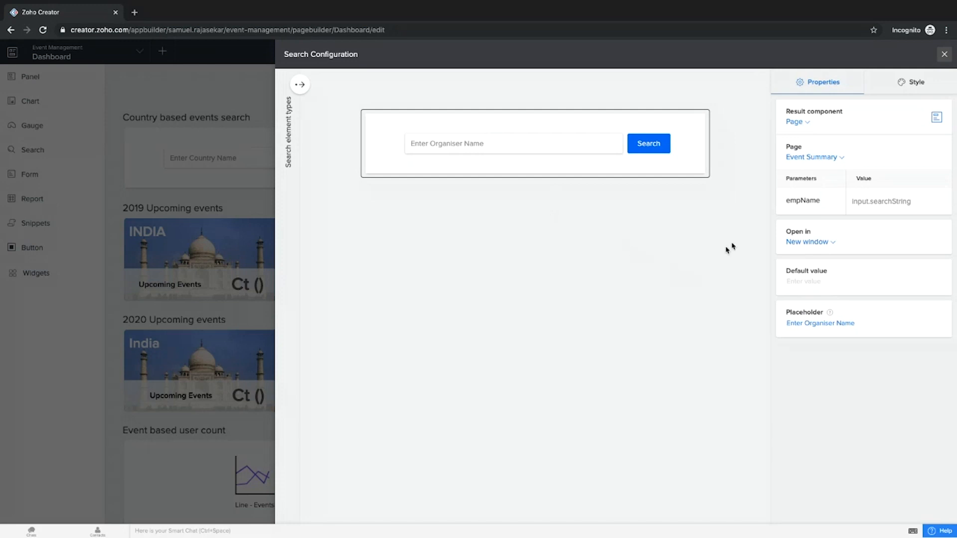
click(830, 243)
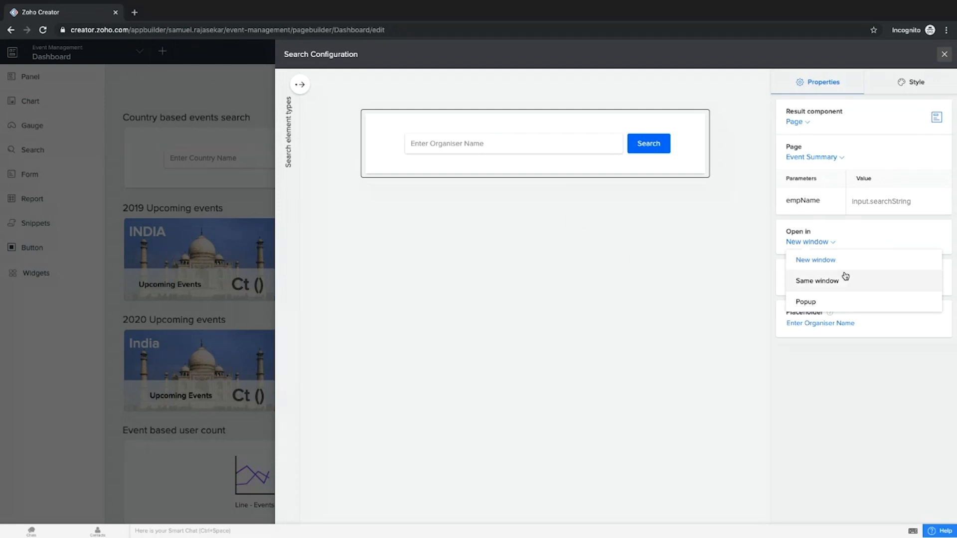
click(831, 243)
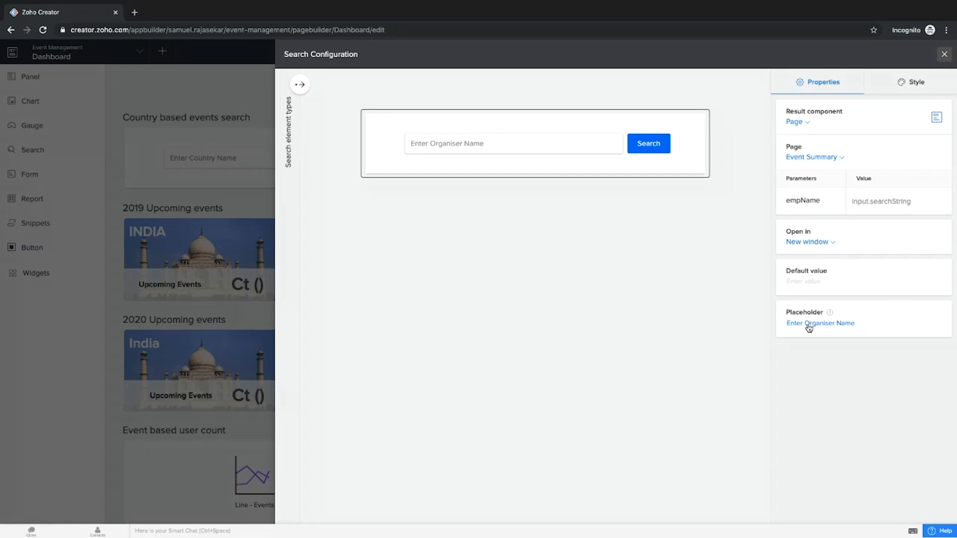
click(915, 82)
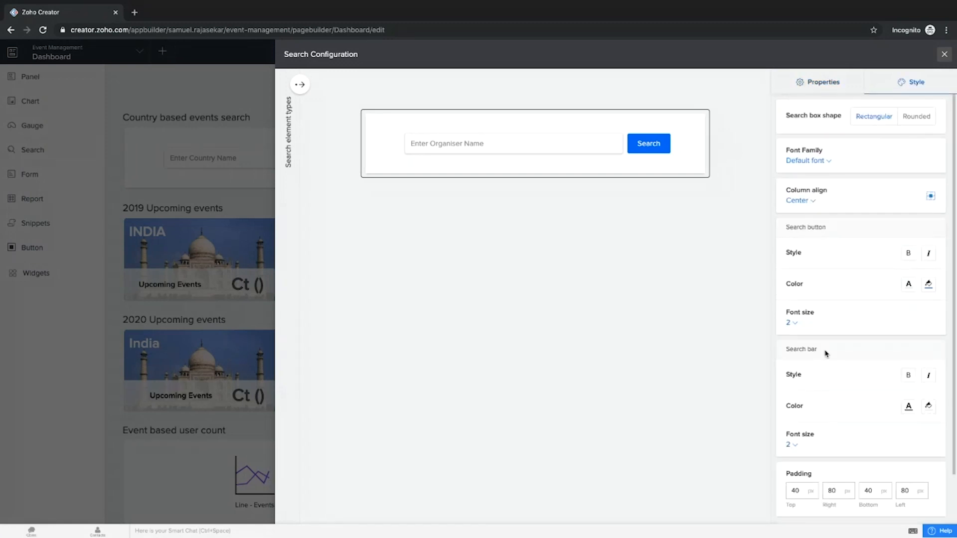
scroll(852, 464, down, 1)
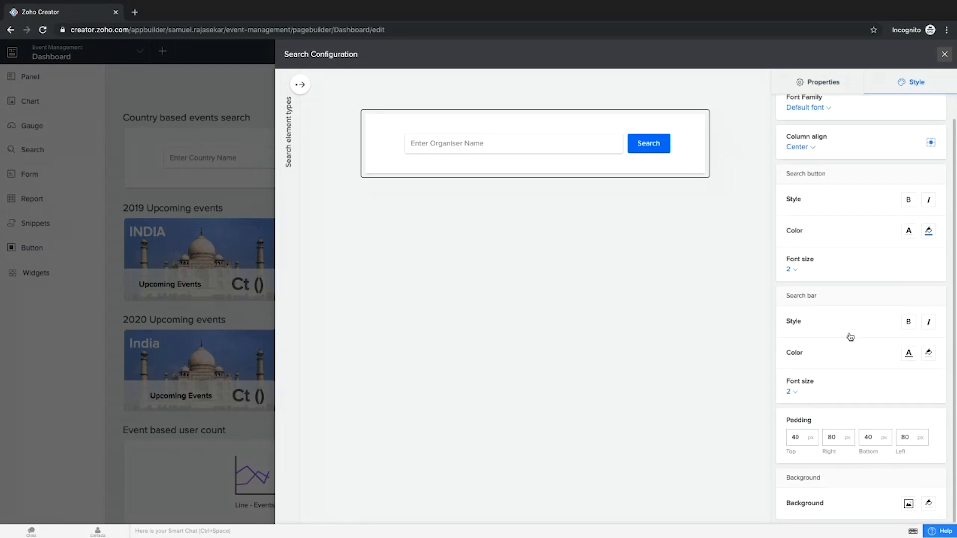
scroll(803, 235, up, 1)
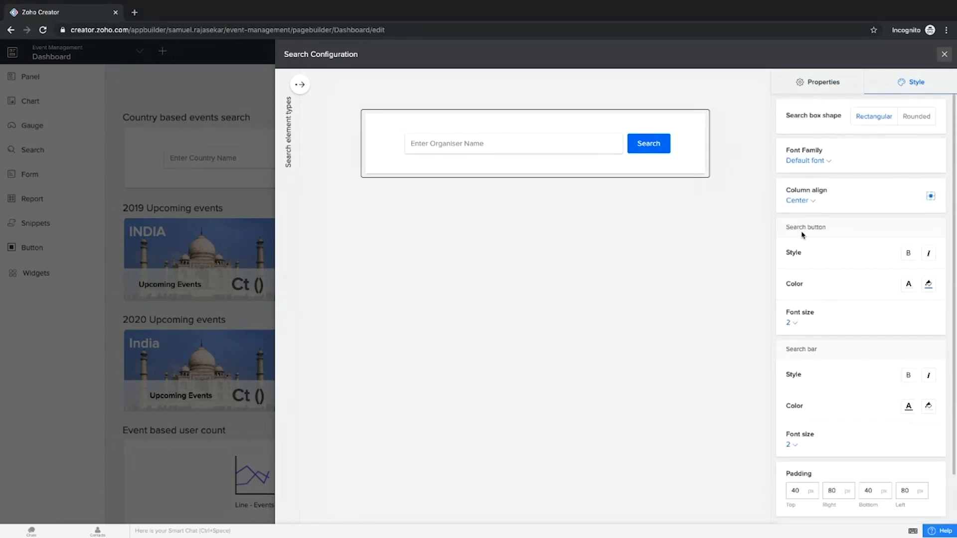
Close the organiser search configuration, finish editing the Dashboard page and access the live Event Management application.
click(820, 82)
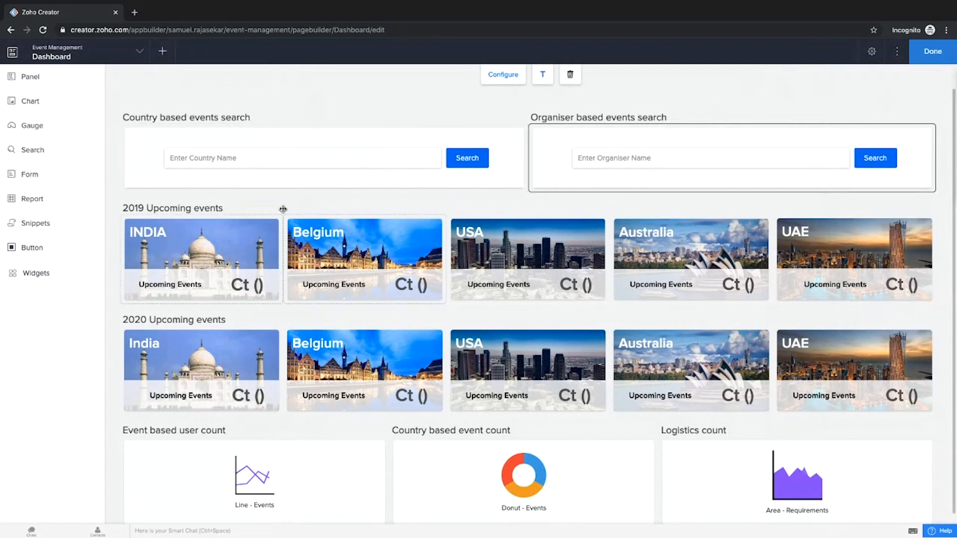
click(934, 56)
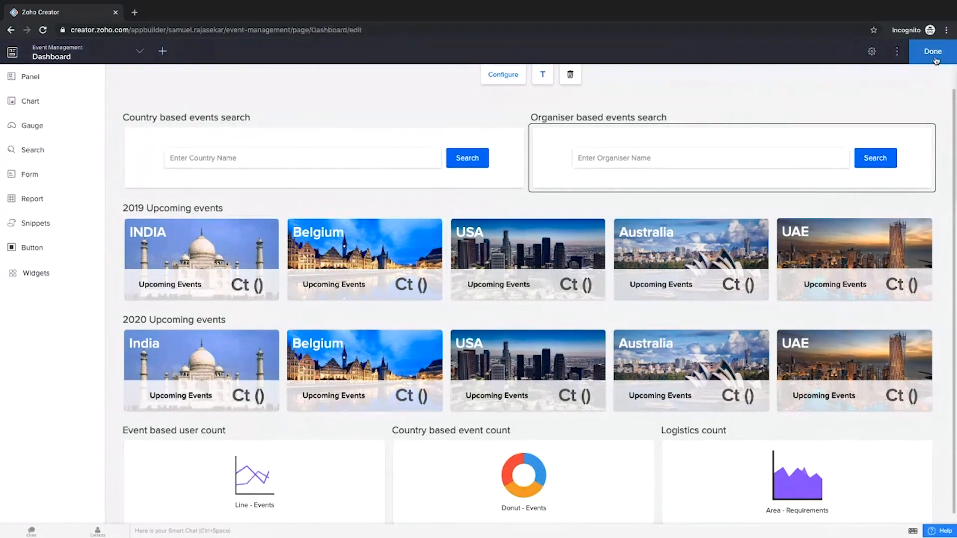
click(901, 52)
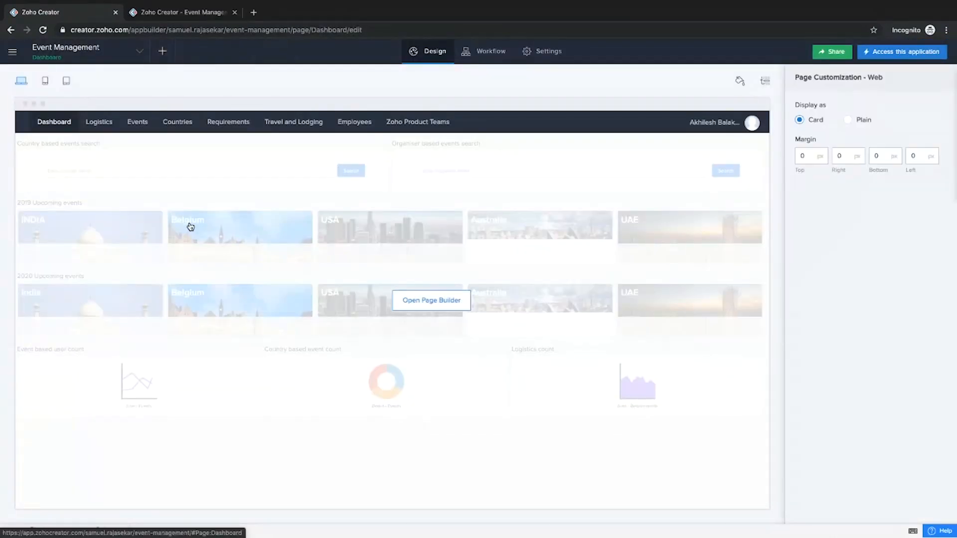
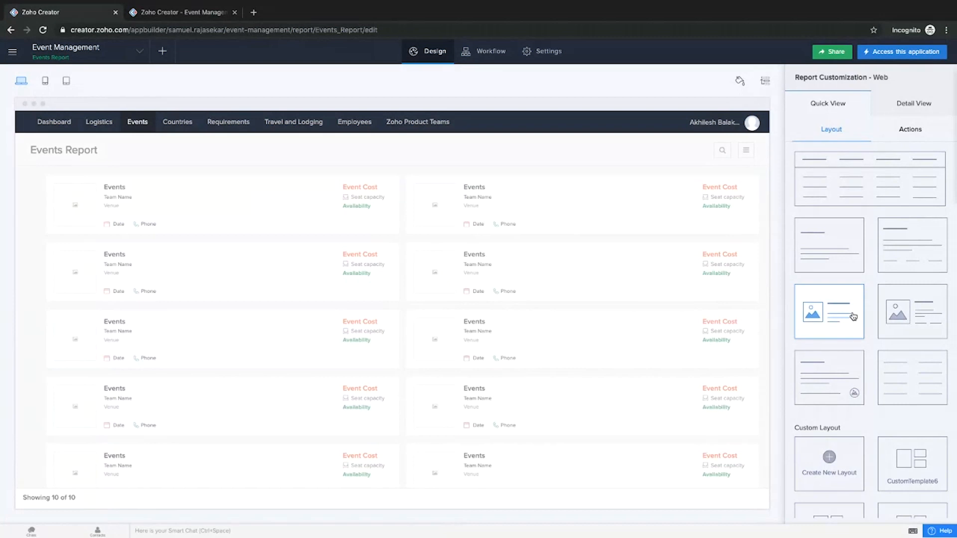
Start a new custom quick-view layout from scratch for the Events Report's web view.
scroll(851, 313, down, 2)
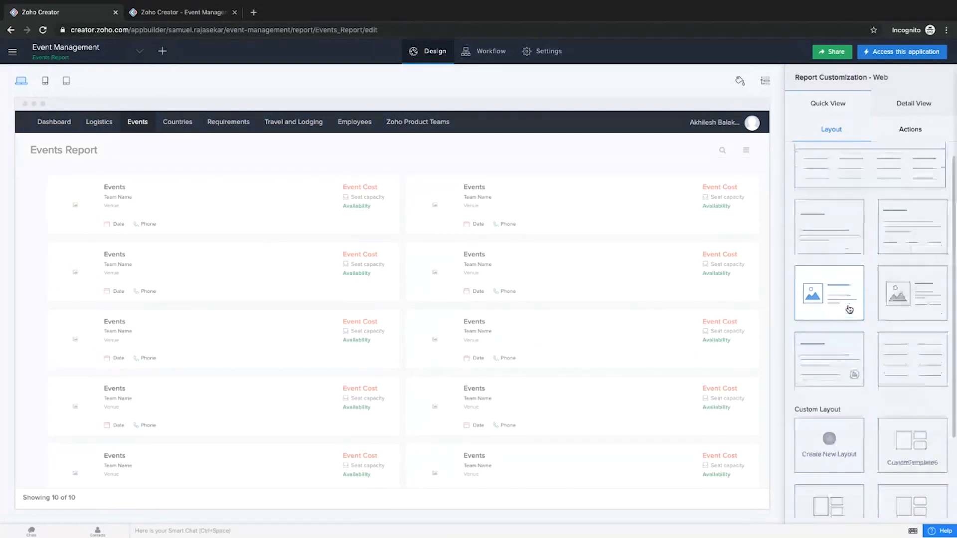
scroll(825, 367, down, 1)
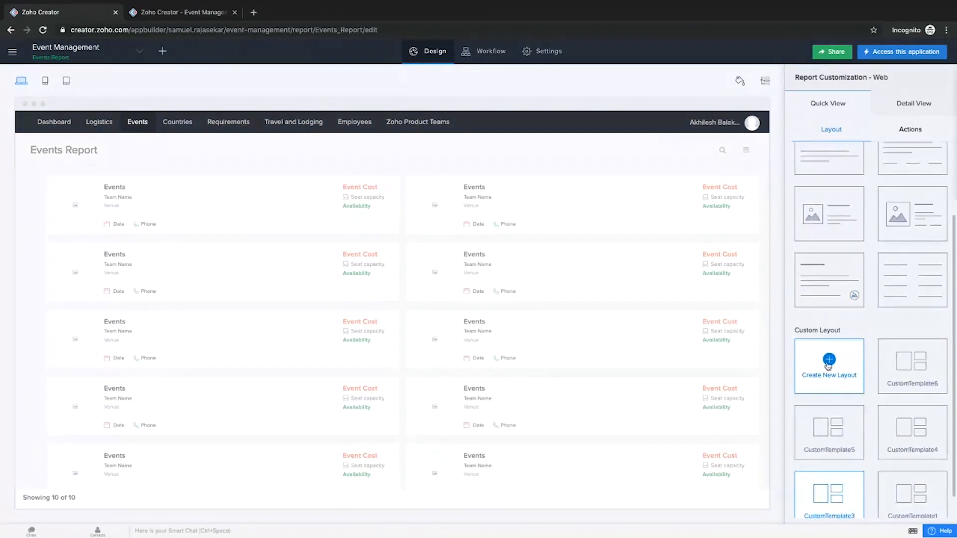
mouse_move(766, 334)
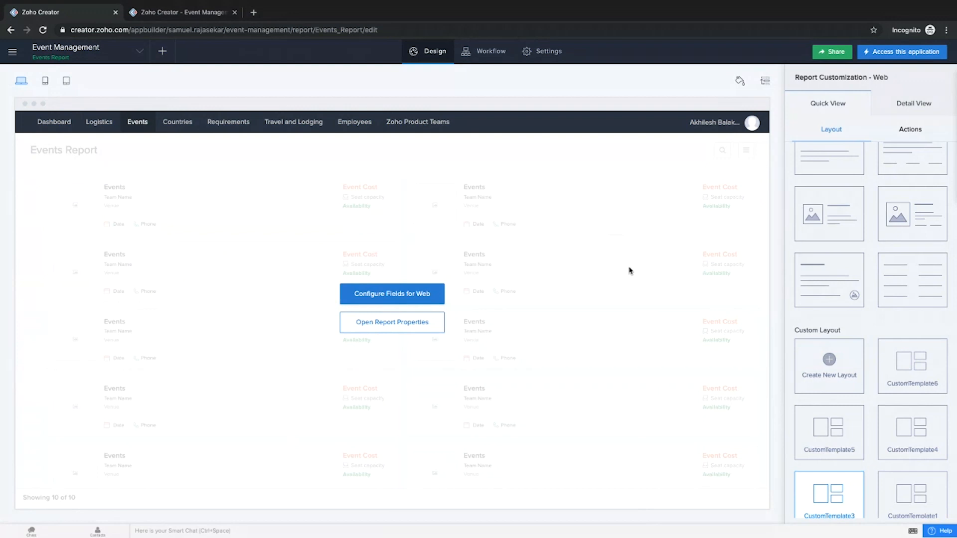
click(847, 368)
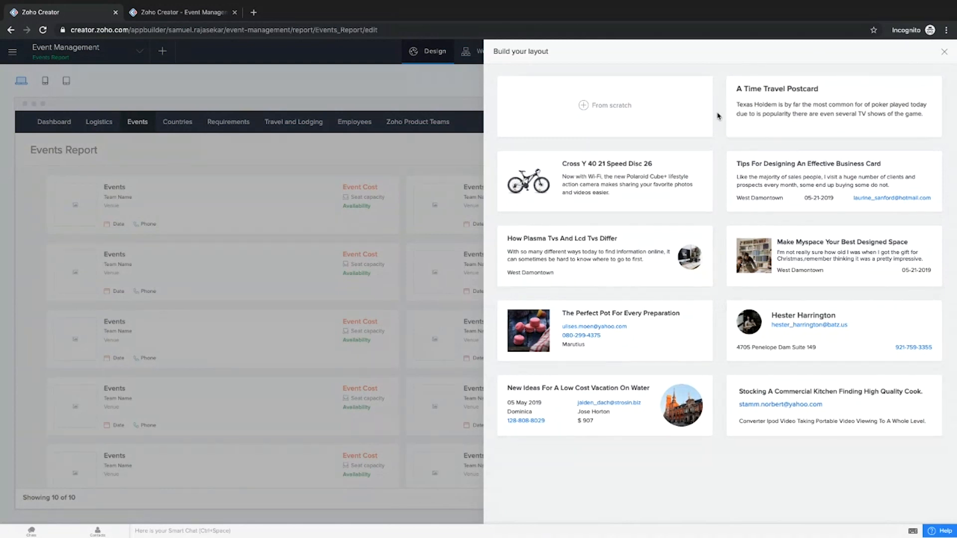
click(619, 107)
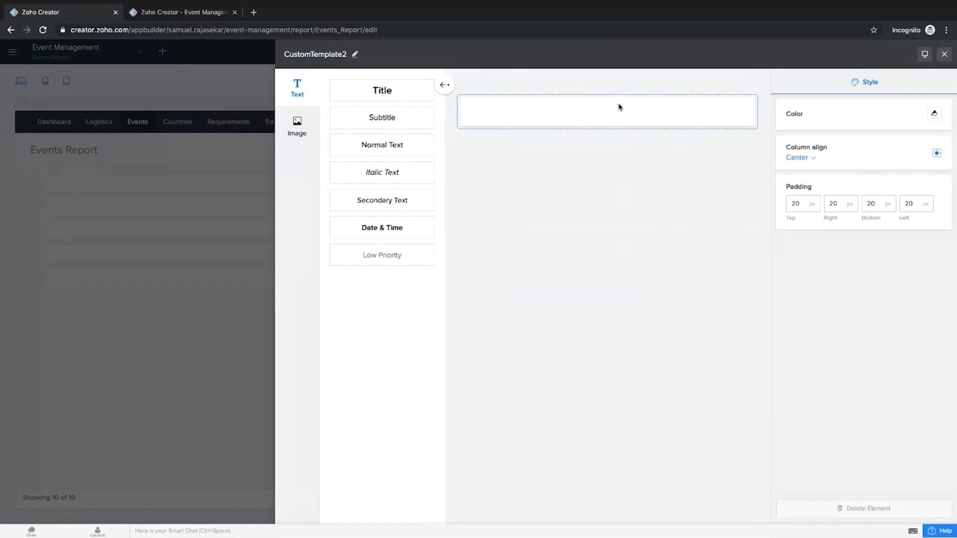
Add a title showing the Events field and a subtitle beneath it showing the Date field to the layout.
click(282, 131)
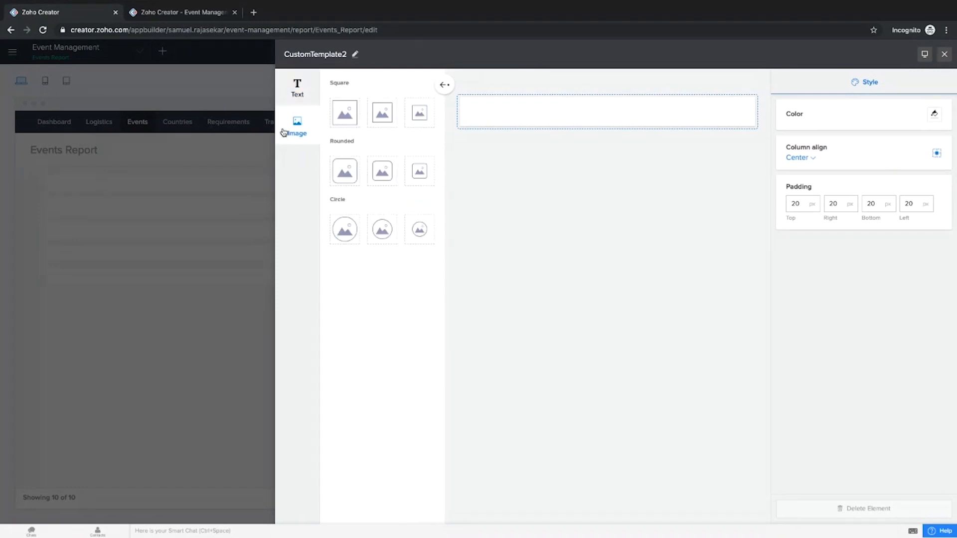
click(296, 84)
drag(382, 90, 491, 114)
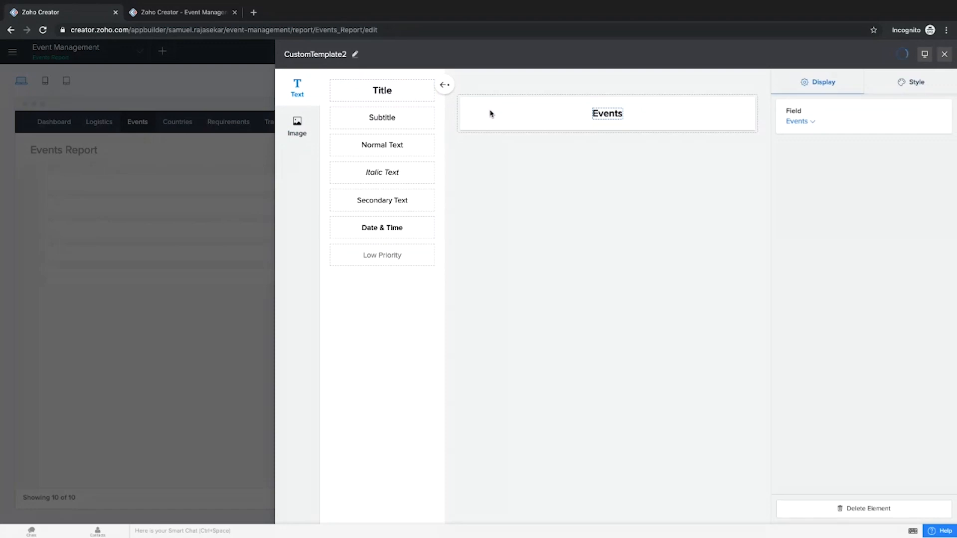
drag(389, 118, 515, 163)
drag(387, 118, 607, 121)
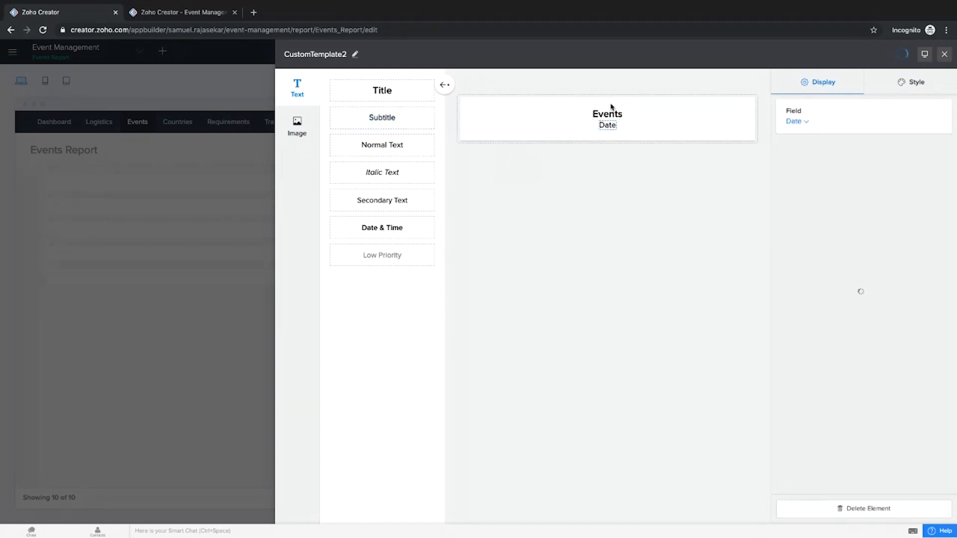
click(605, 125)
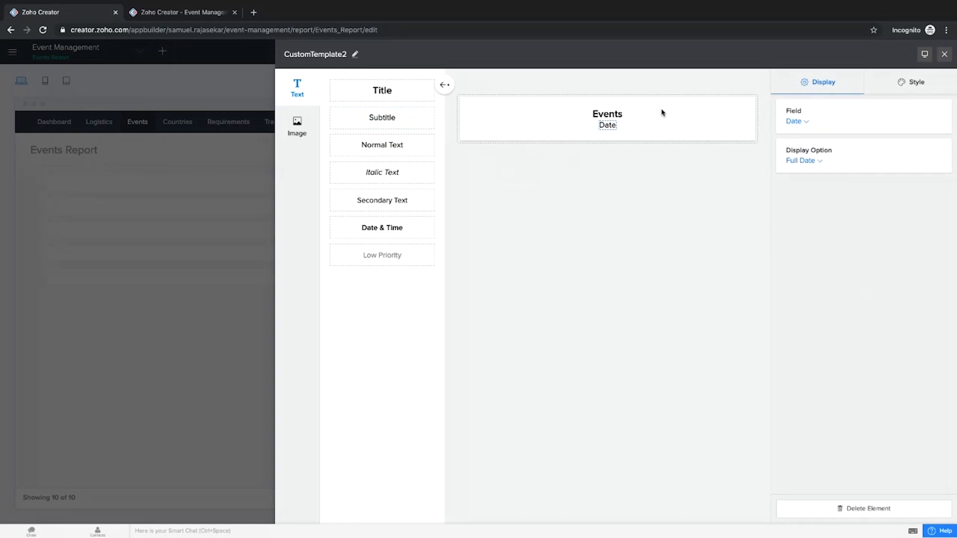
Confirm the layout properties with 2 records per row and view the Events Report in the live application.
click(925, 55)
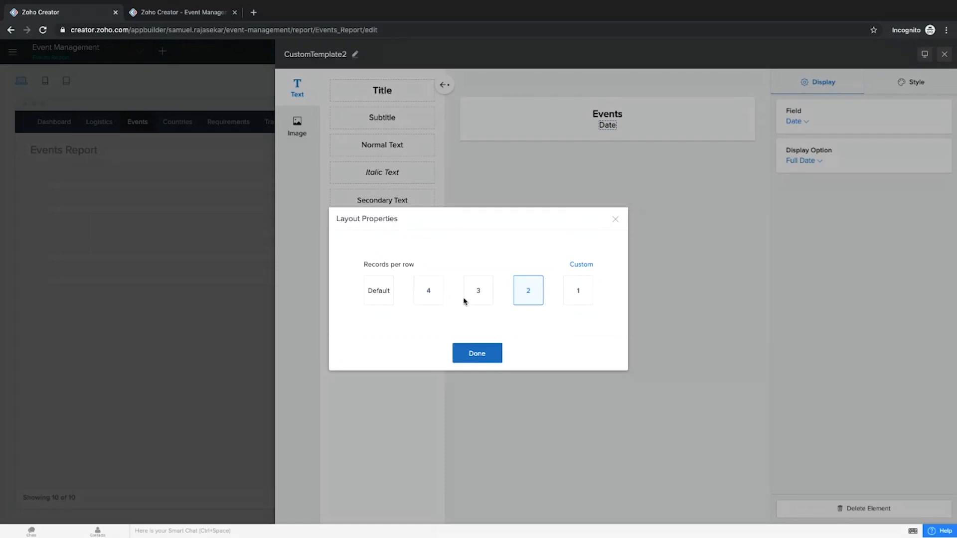
click(479, 355)
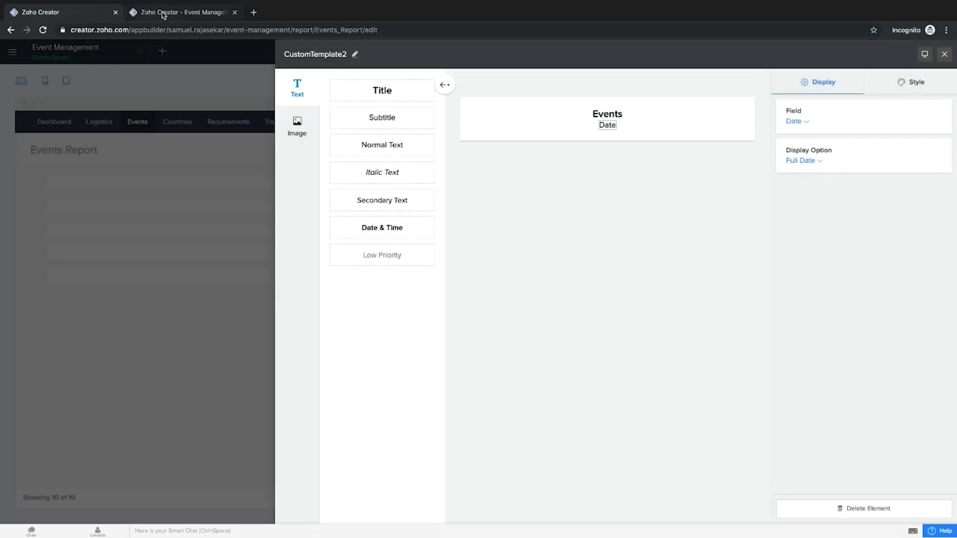
click(160, 12)
mouse_move(148, 68)
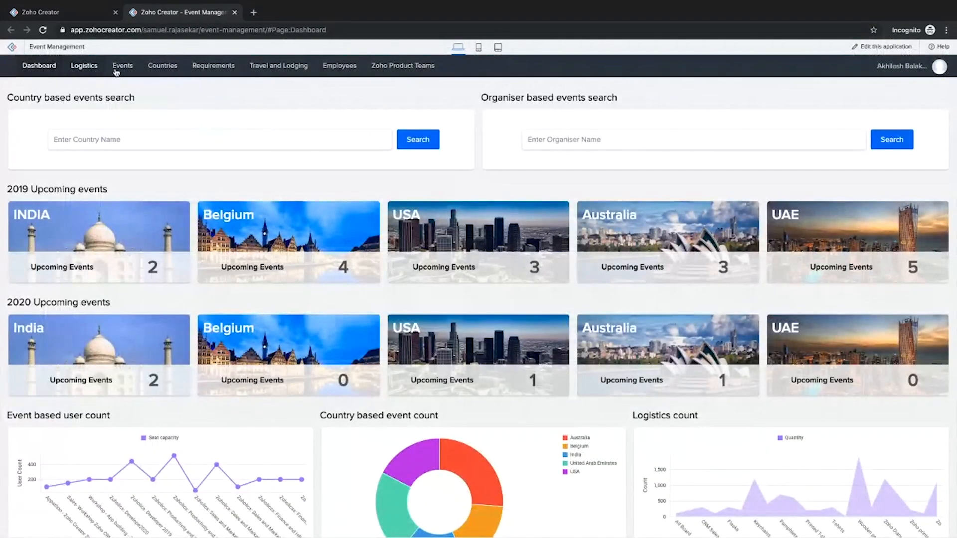
click(140, 110)
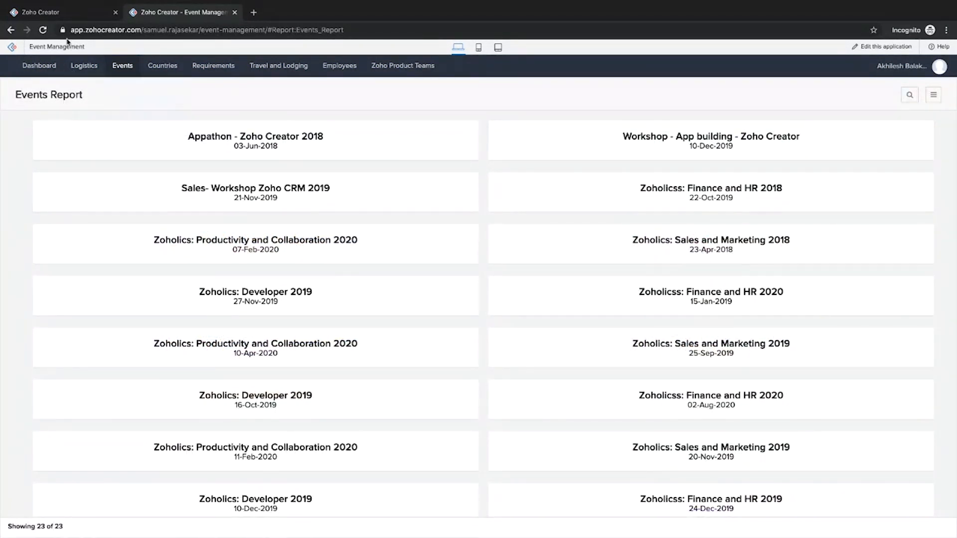
Return to the custom layout in the builder, review its records-per-row properties and close the layout.
click(73, 12)
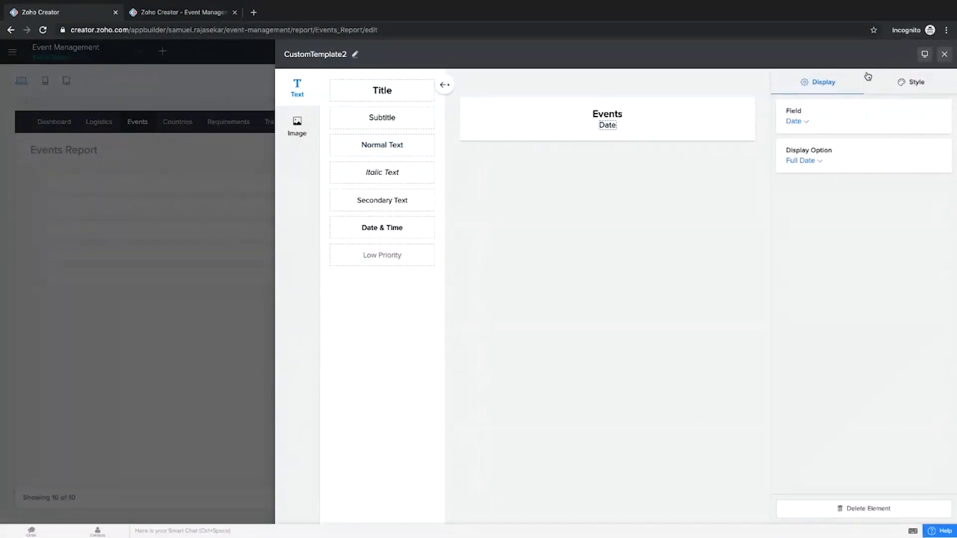
click(923, 56)
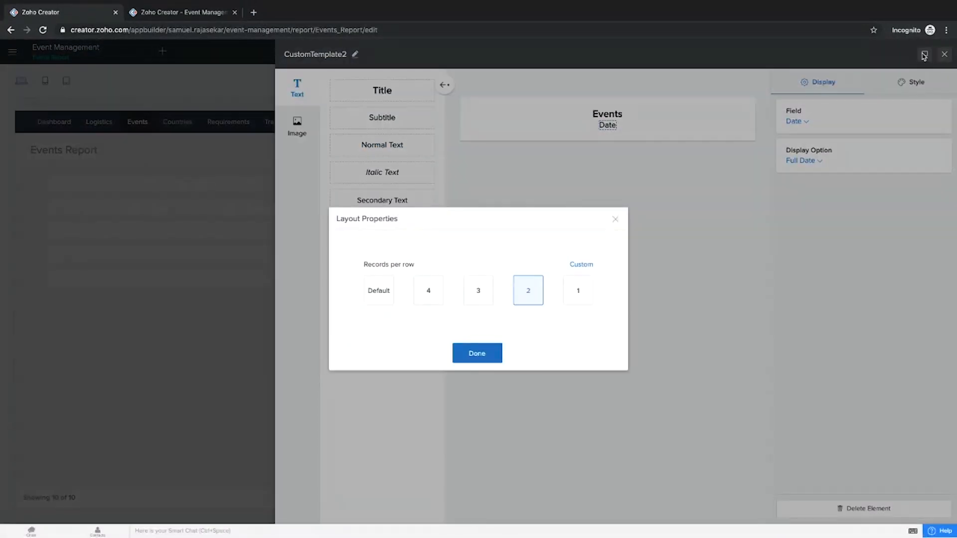
click(617, 219)
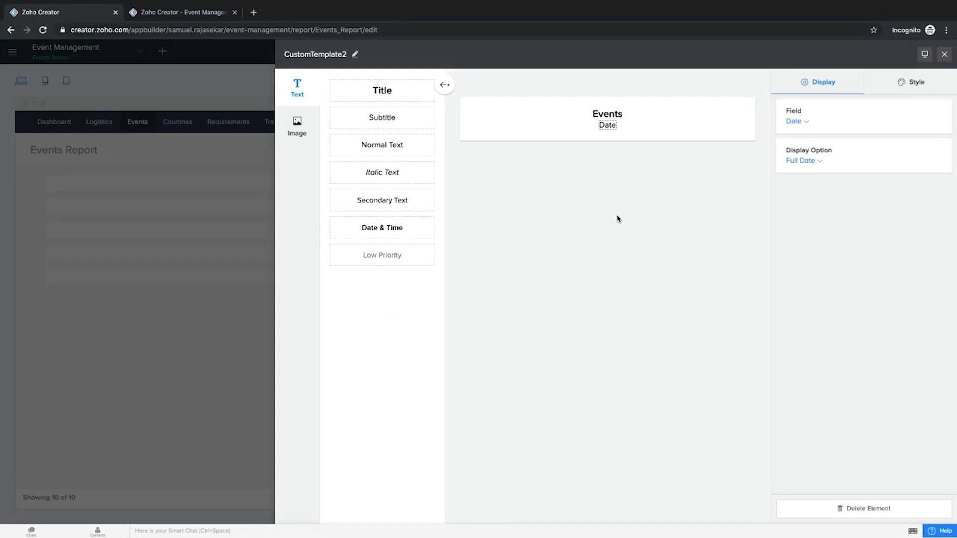
click(945, 56)
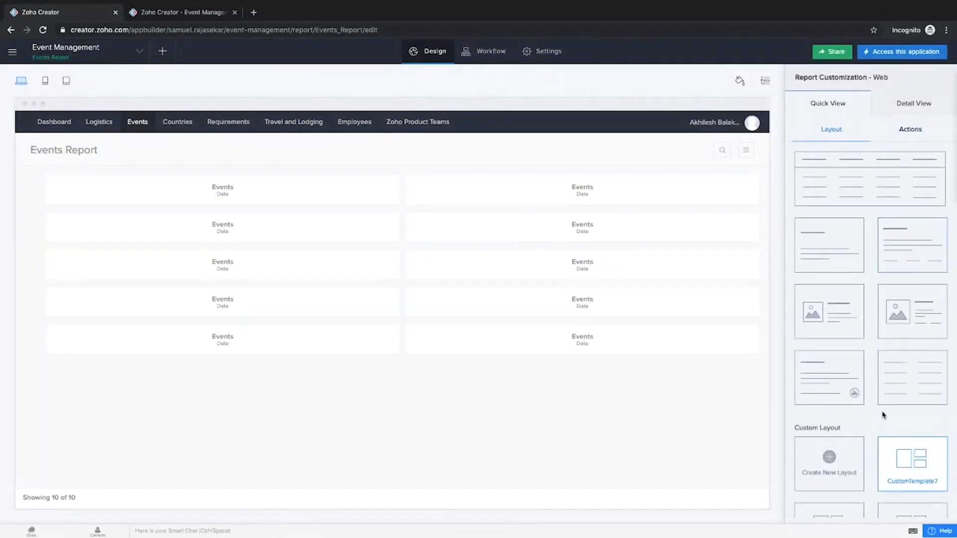
Create another custom layout from the "A Time Travel Postcard" sample, with Events above Date, and close it.
scroll(848, 409, down, 2)
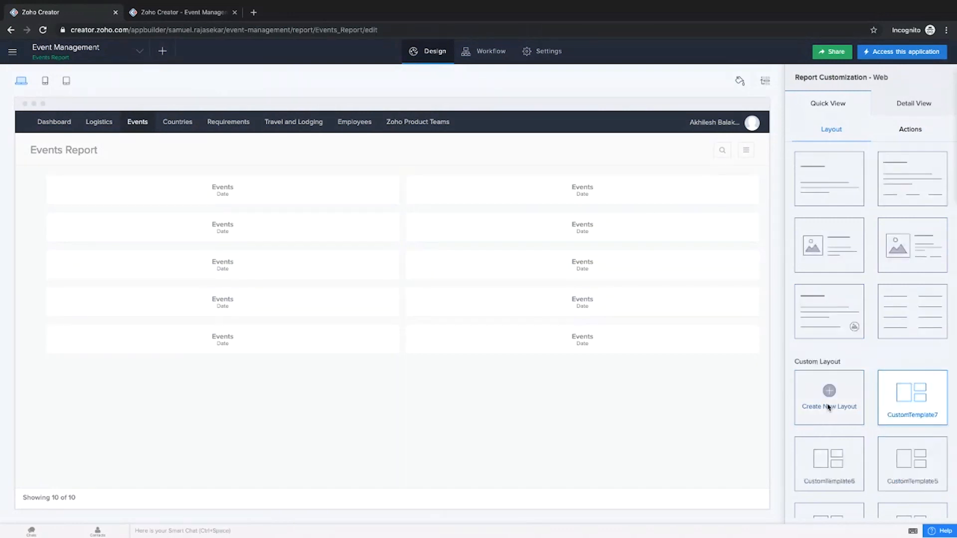
click(829, 406)
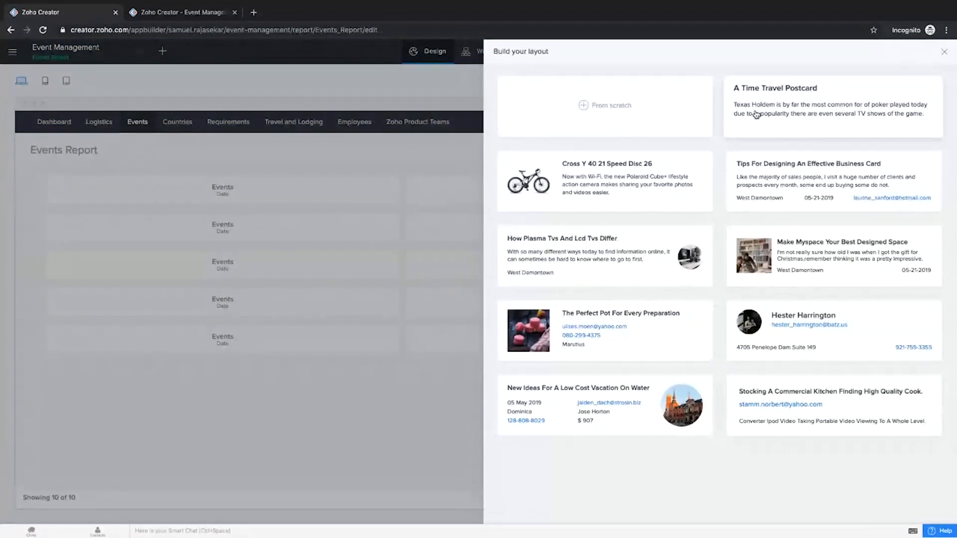
click(756, 114)
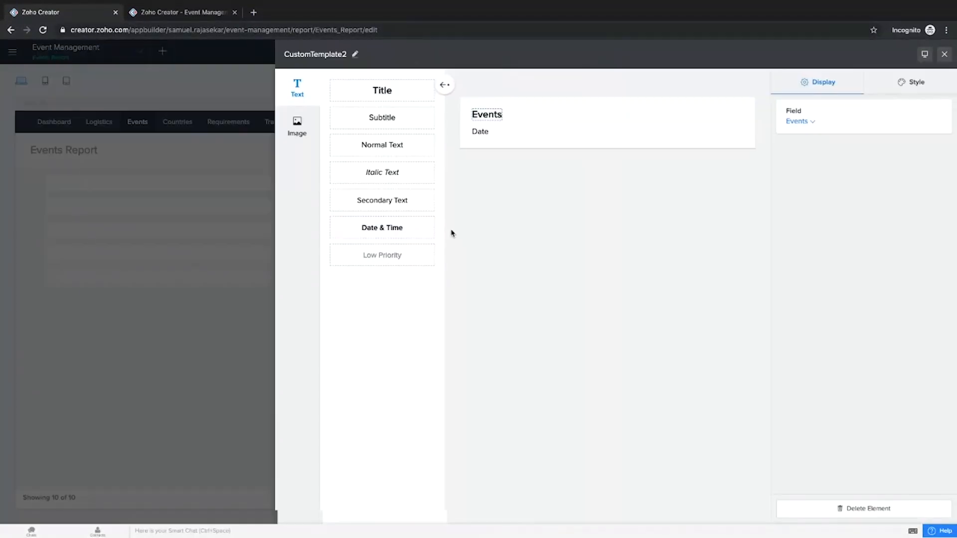
click(944, 54)
Create a custom layout from the round-image contact sample, with Events, Date, Country and Team Email fields, and close it.
click(823, 271)
click(763, 325)
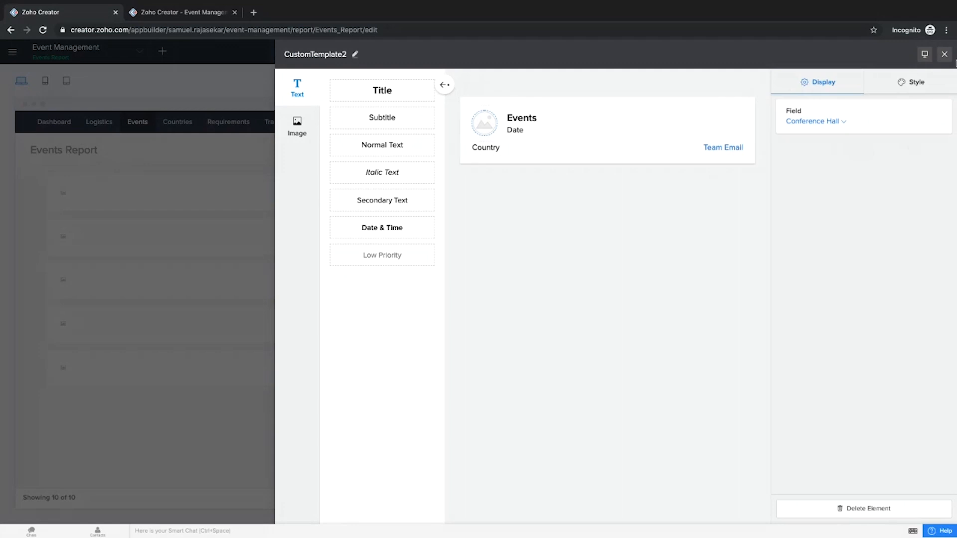
click(946, 56)
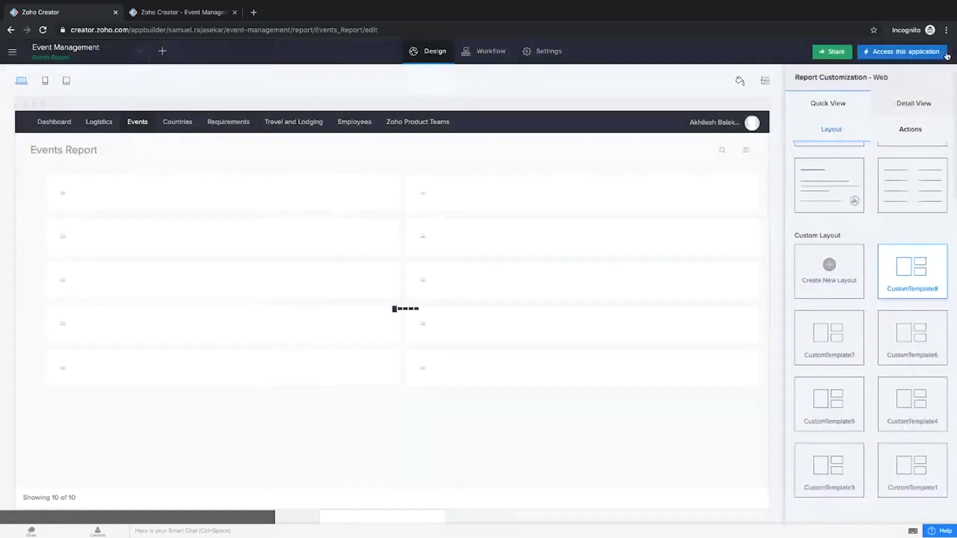
Apply the saved layouts CustomTemplate5 and CustomTemplate4 to the Events Report in turn, closing each layout editor.
click(906, 431)
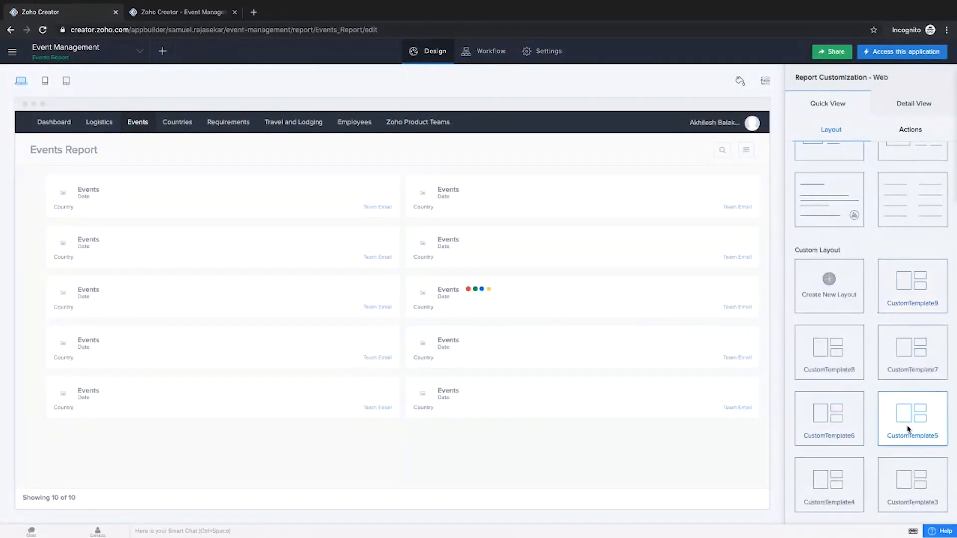
click(947, 55)
scroll(898, 408, down, 5)
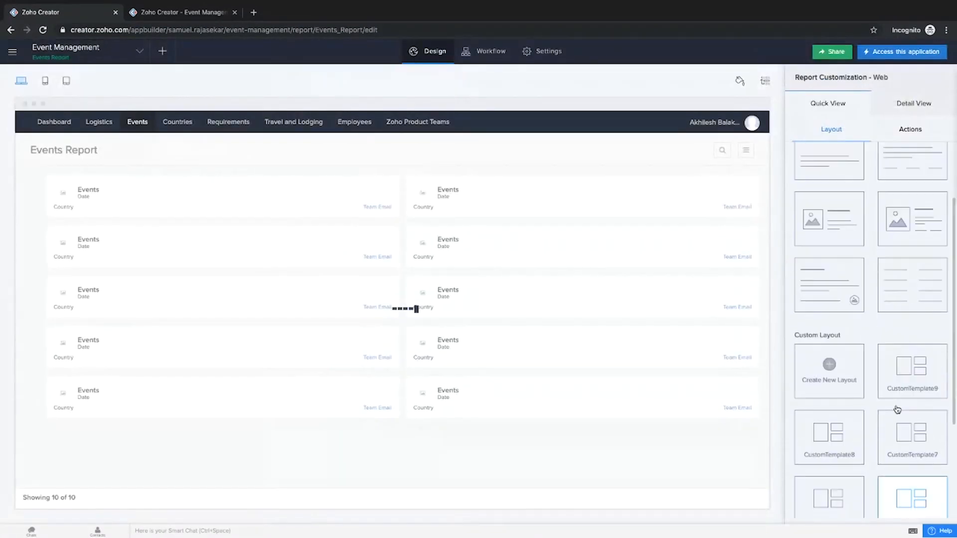
click(828, 432)
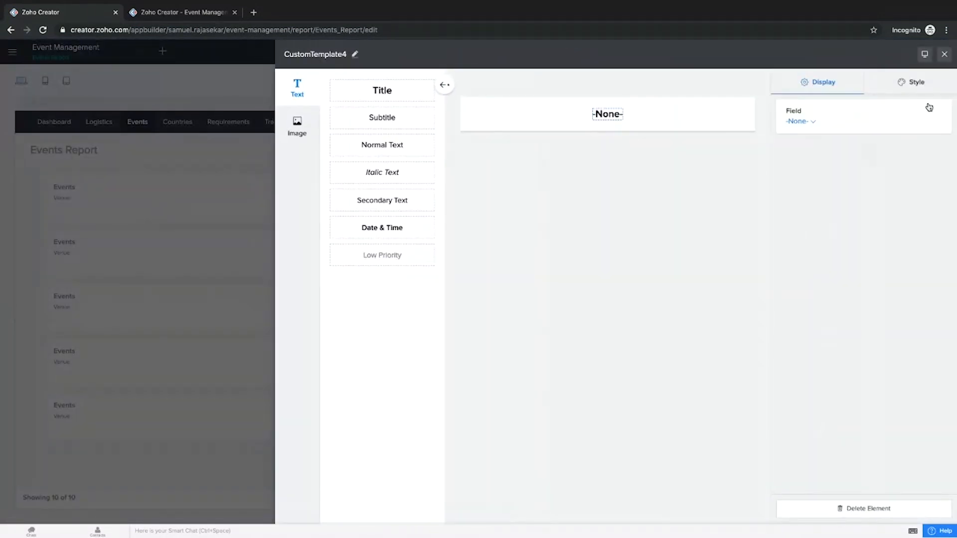
click(945, 55)
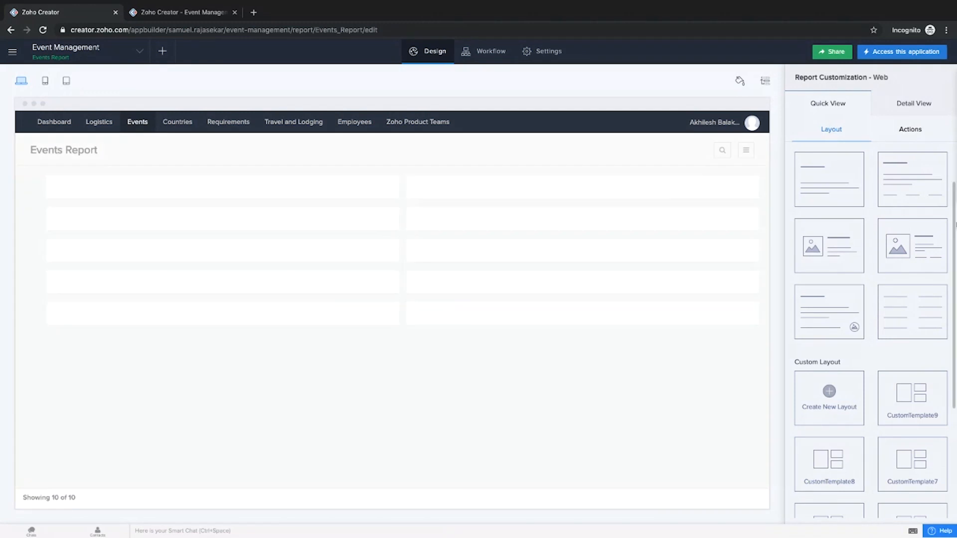
Apply the saved layout CustomTemplate6 to the Events Report and close its editor.
scroll(878, 347, down, 3)
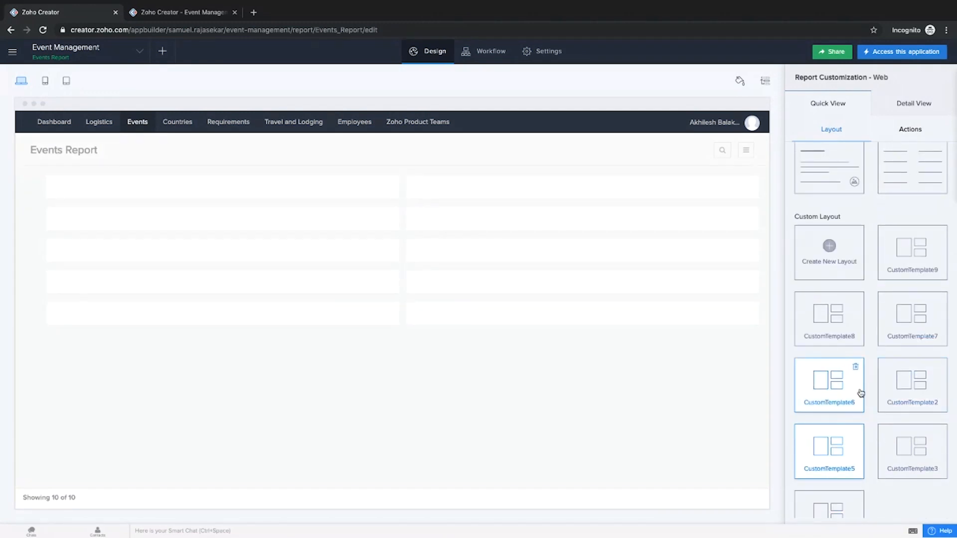
click(841, 396)
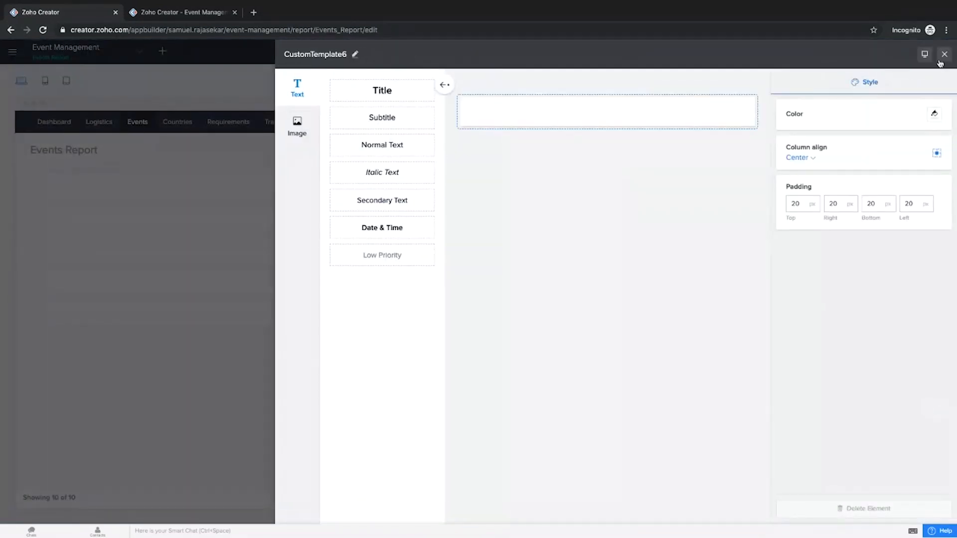
click(943, 55)
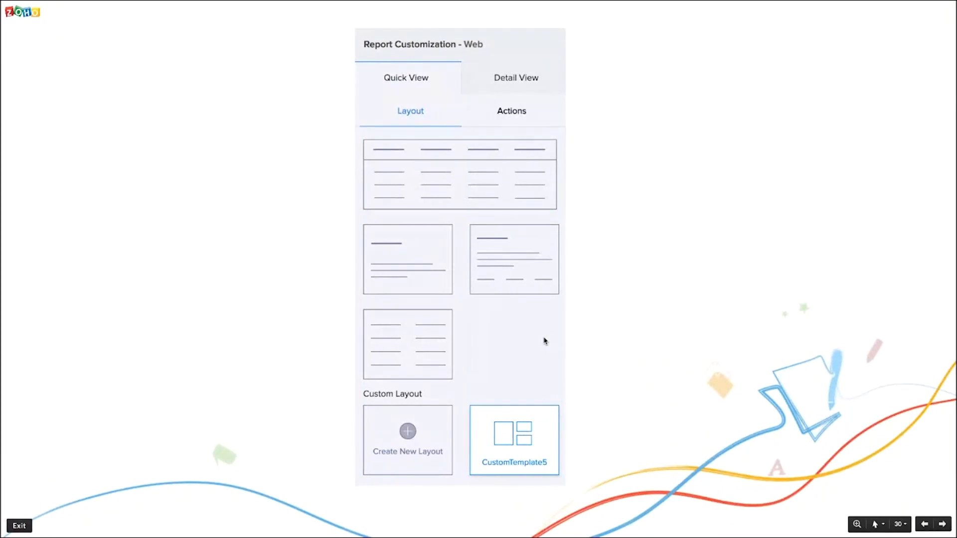
key(Right)
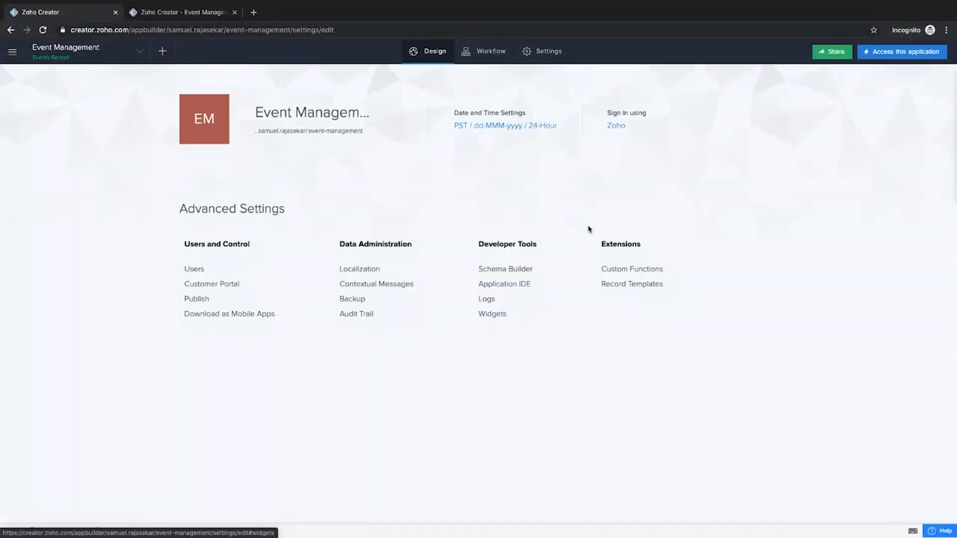
Open the record templates settings, start a new template and examine the sample invoices, certificates, notifications and inventories.
click(631, 285)
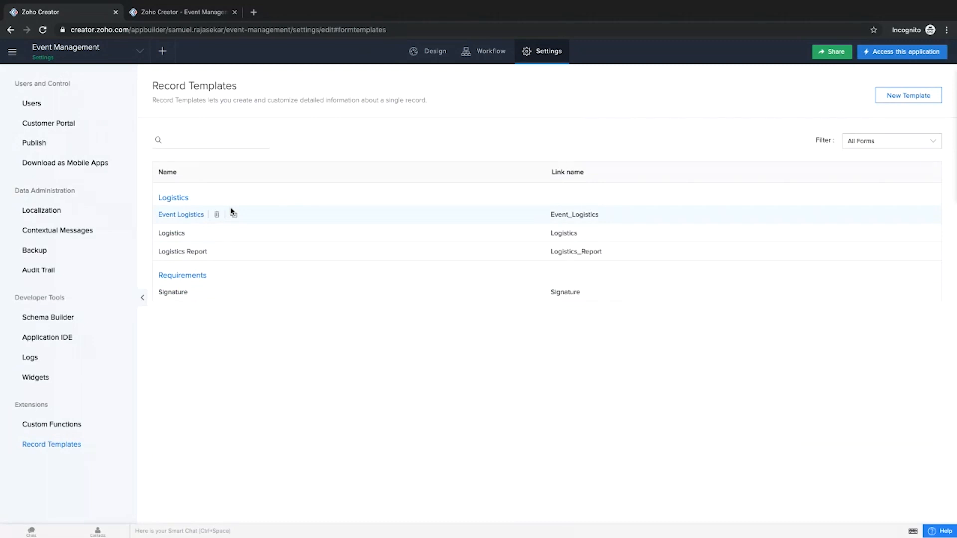
click(904, 99)
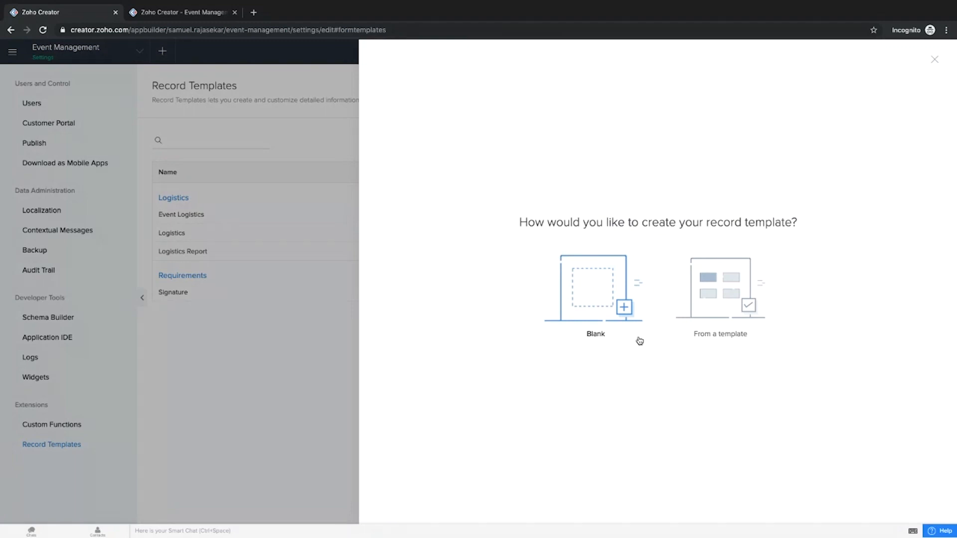
click(705, 296)
scroll(735, 321, down, 3)
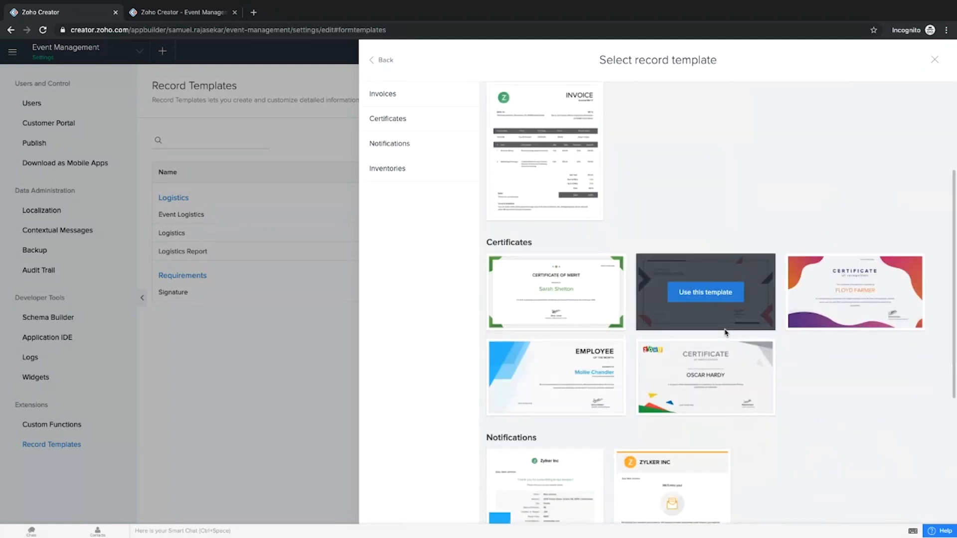
scroll(725, 332, down, 5)
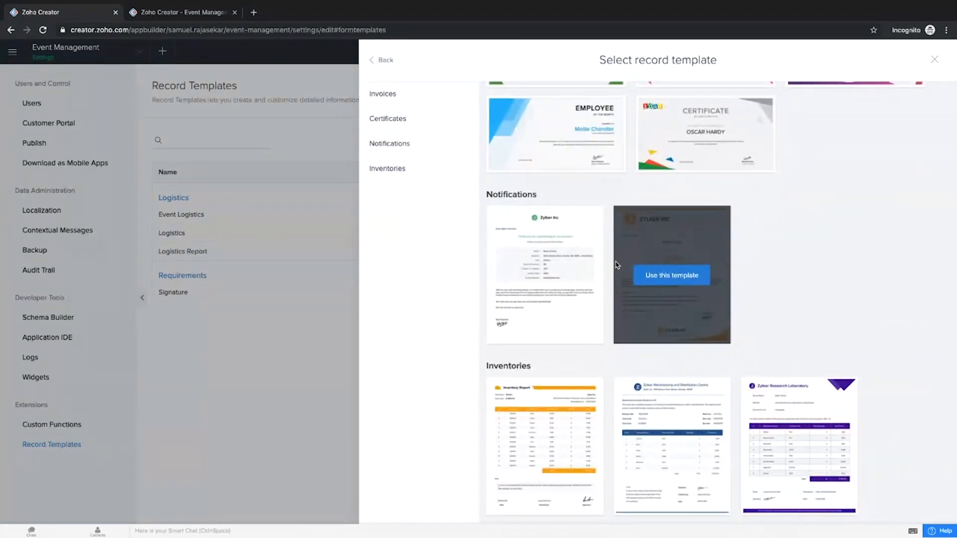
scroll(616, 265, up, 8)
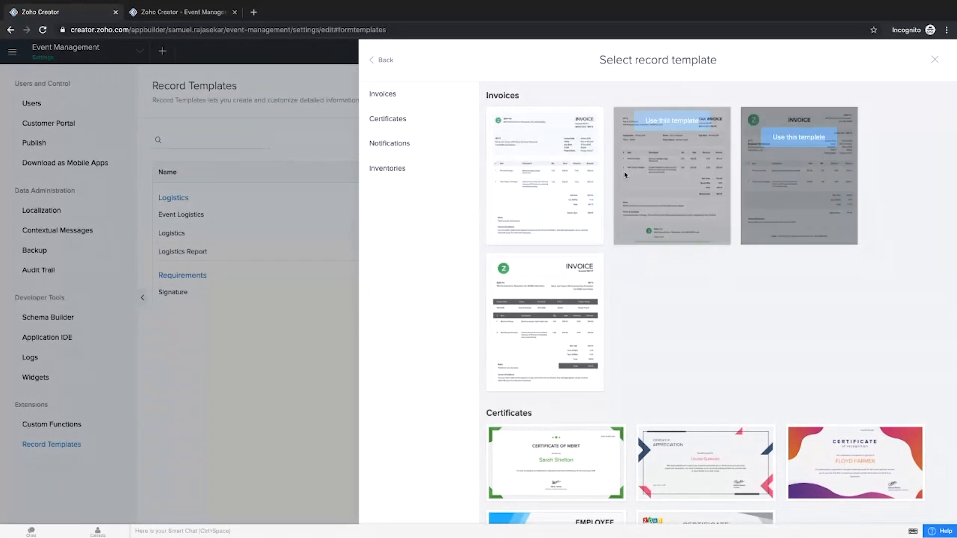
scroll(626, 314, down, 2)
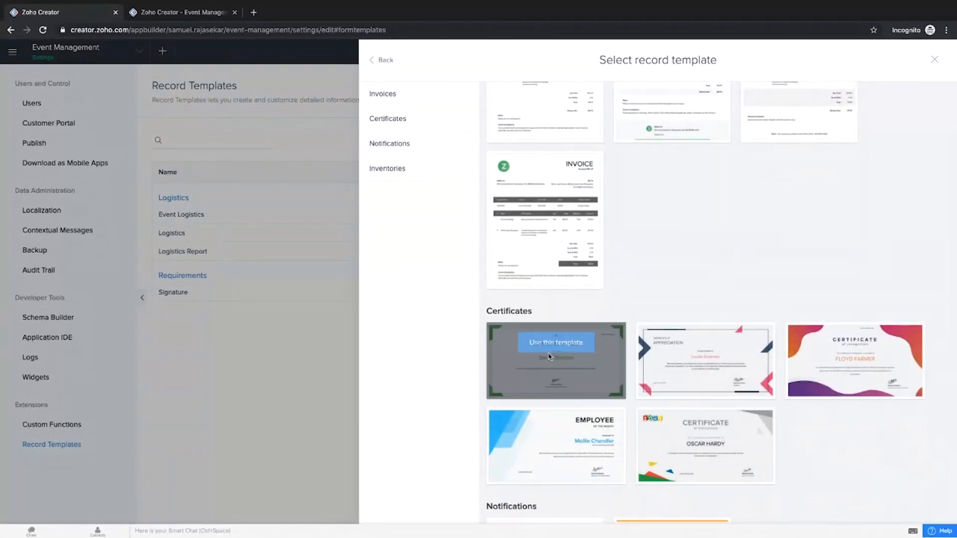
scroll(550, 357, down, 5)
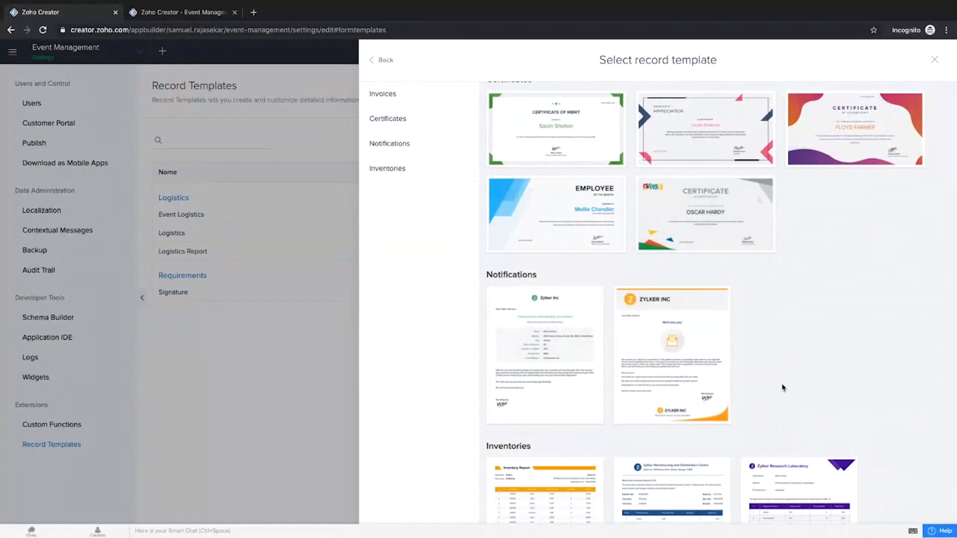
scroll(750, 388, down, 2)
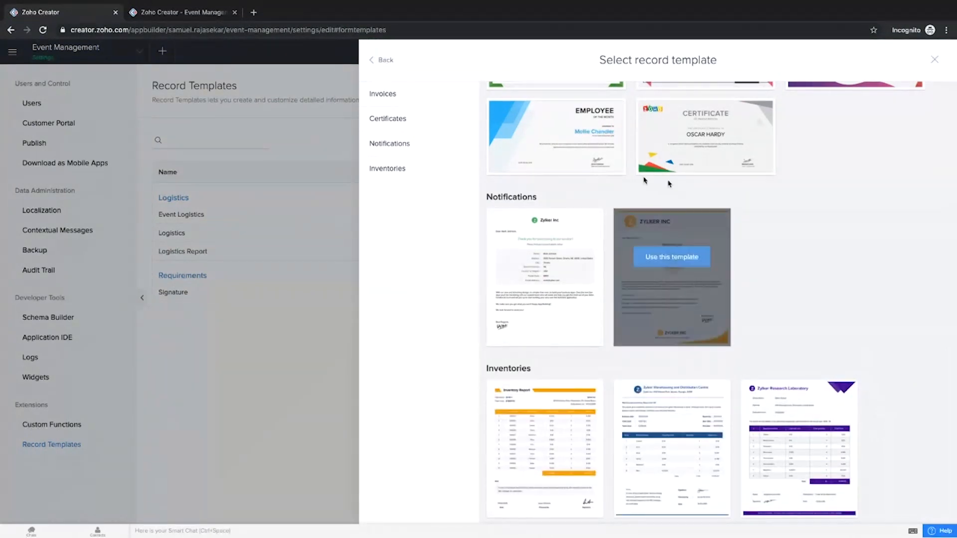
scroll(584, 200, up, 8)
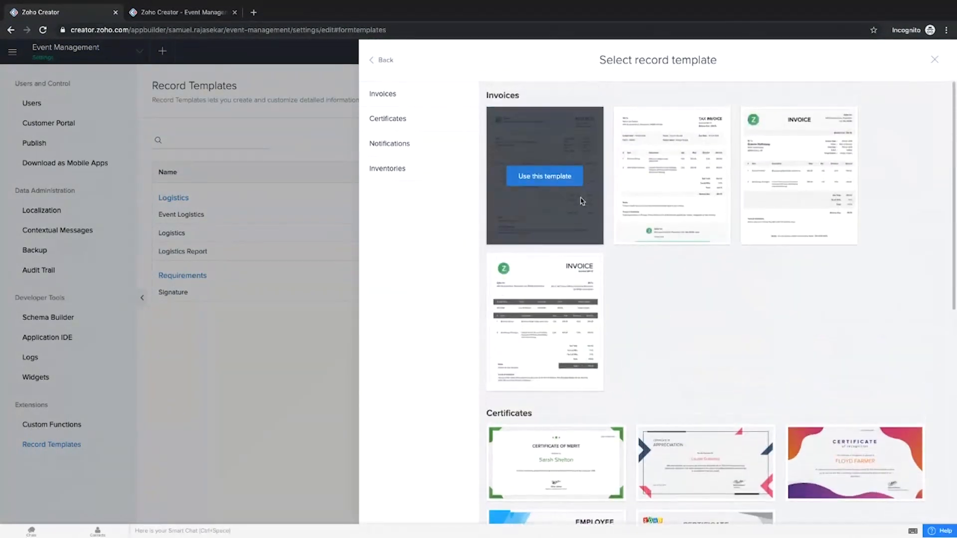
click(381, 60)
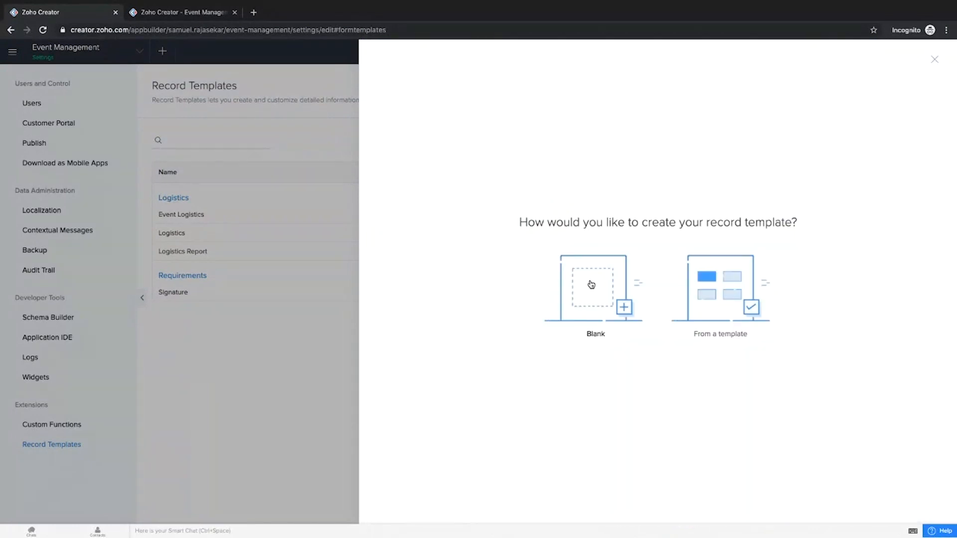
Create a blank record template named "Country template" based on the Country form.
click(591, 285)
click(507, 271)
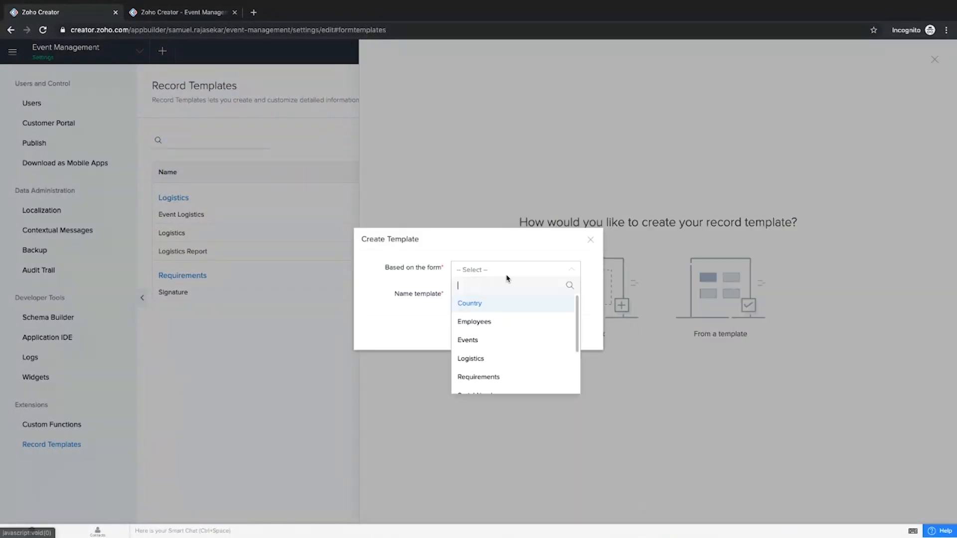
click(486, 310)
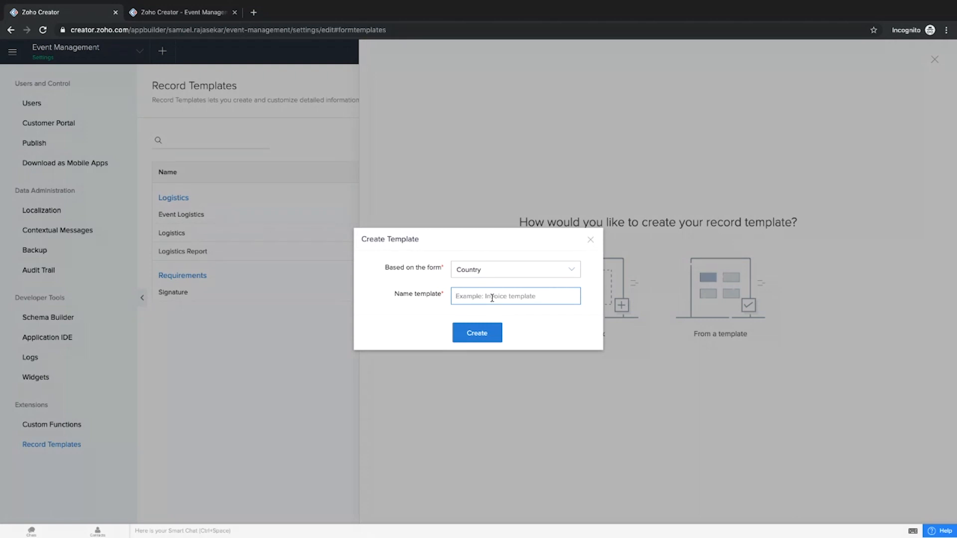
text(Country template)
click(495, 342)
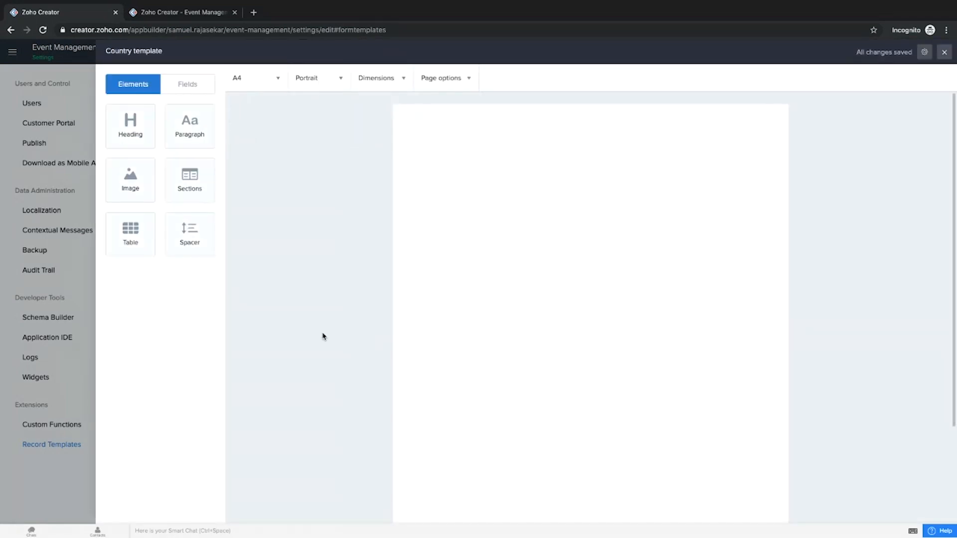
Add a heading to the Country template, with a paragraph and a spacer below it.
click(174, 87)
click(148, 90)
drag(133, 128, 480, 107)
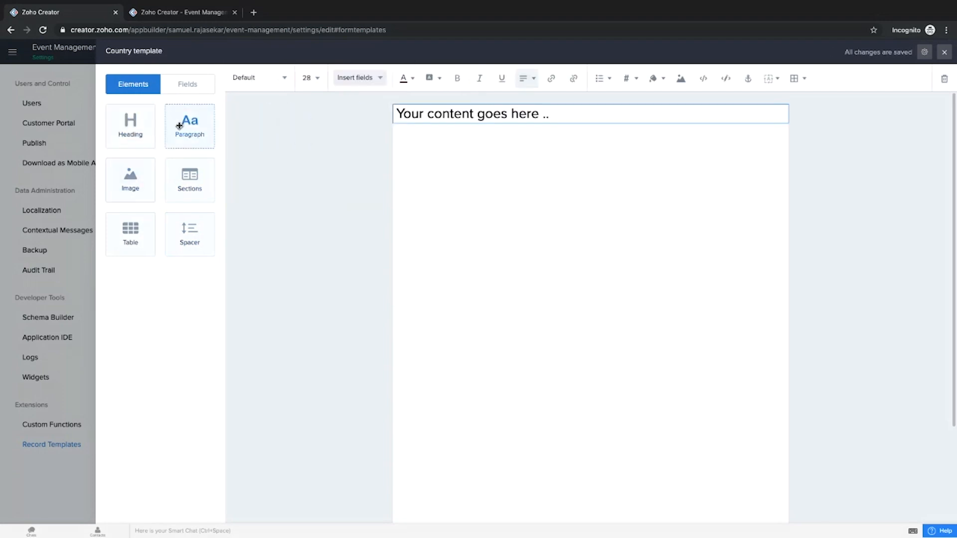
drag(180, 125, 471, 126)
drag(190, 232, 432, 142)
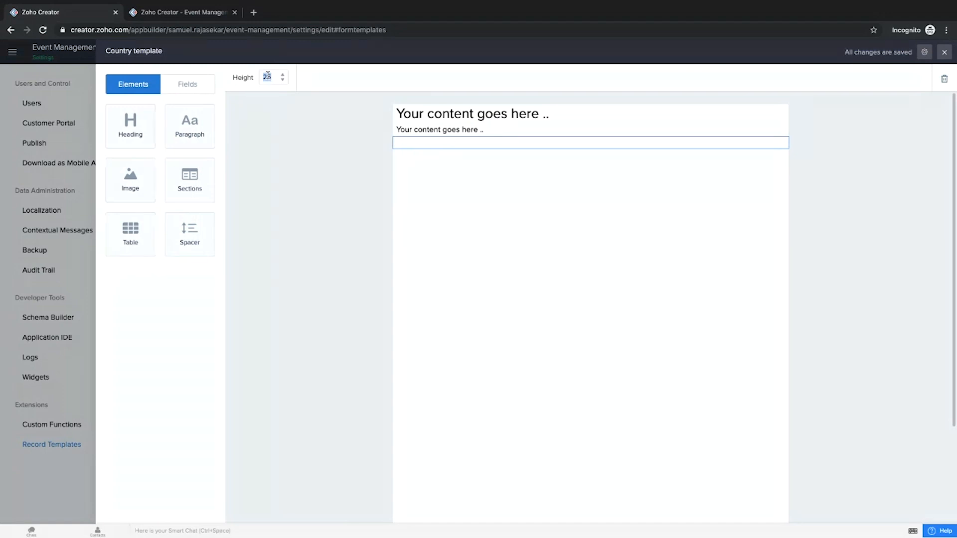
Add a second heading below the spacer in the Country template and close its editor.
click(273, 76)
drag(134, 134, 427, 157)
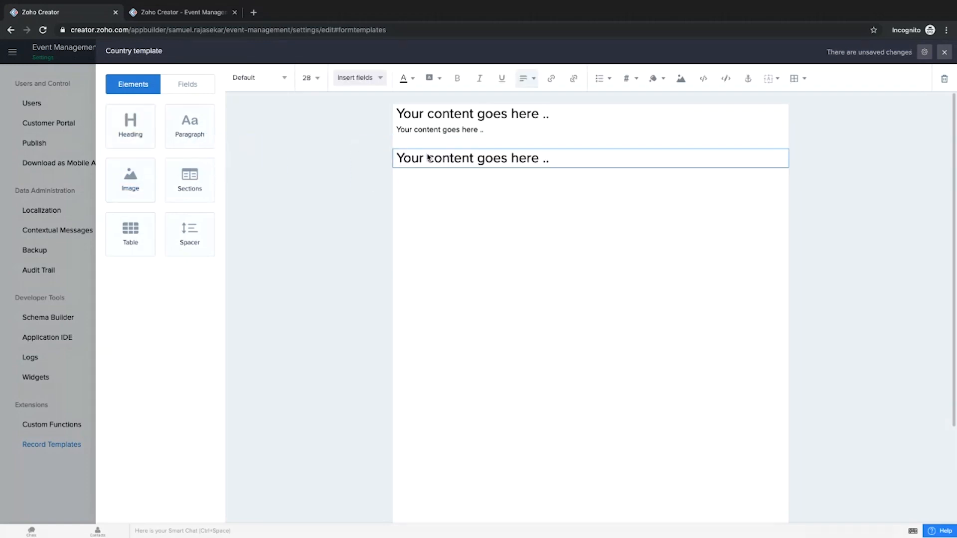
drag(183, 165, 182, 163)
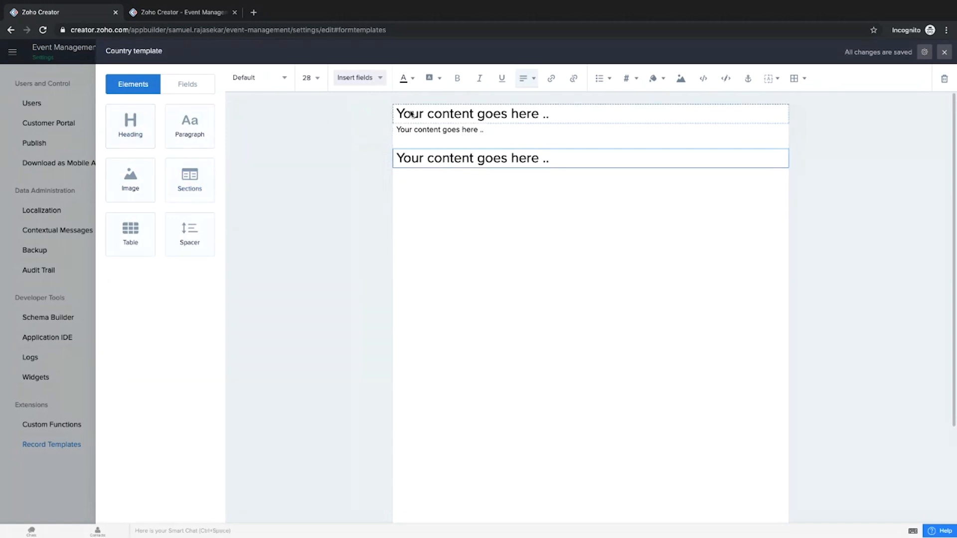
click(422, 133)
click(423, 141)
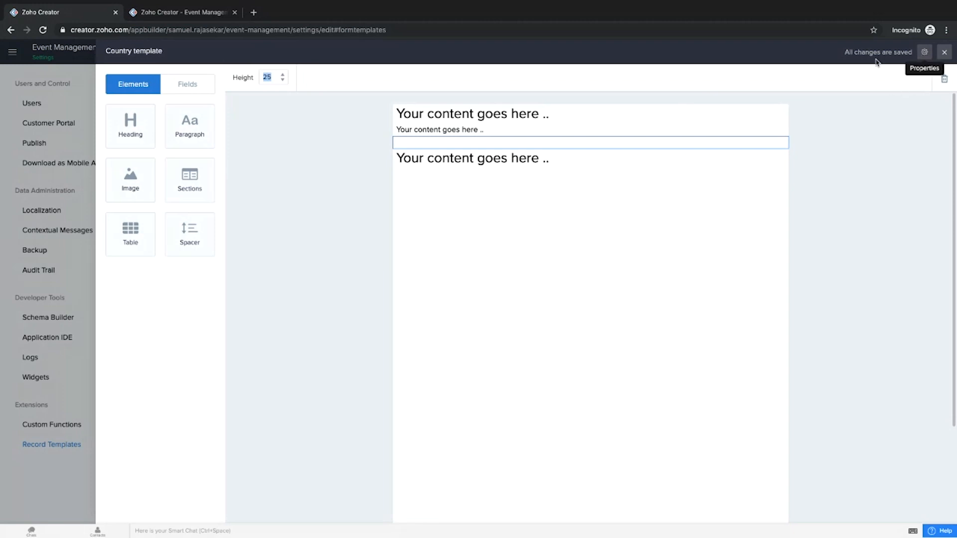
click(841, 58)
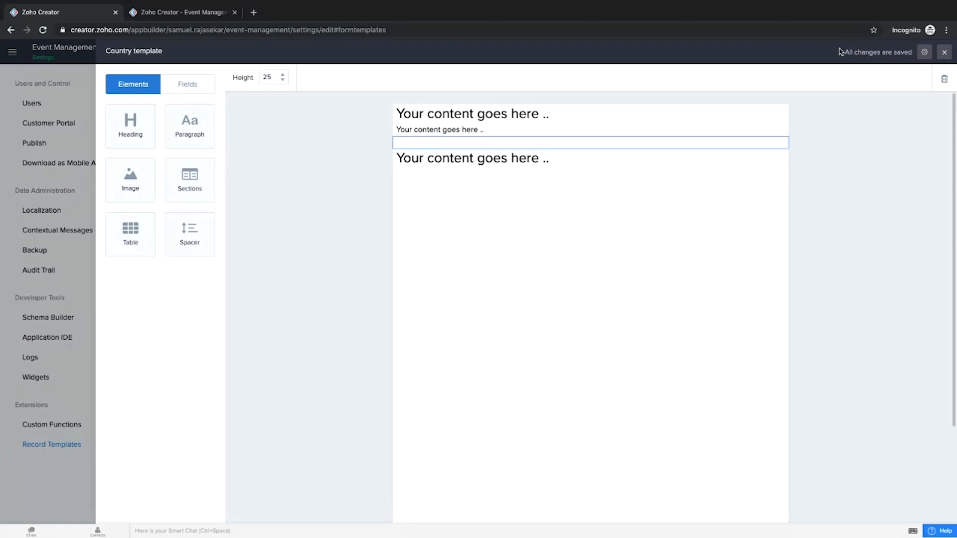
click(944, 54)
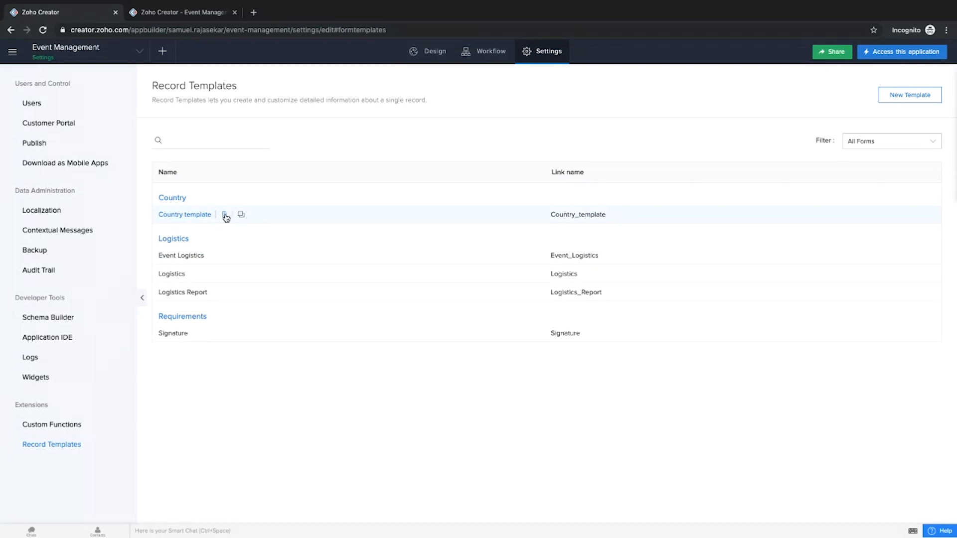
Open the Event Logistics record template, examine its layout and the available Logistics form fields, and close it.
click(189, 255)
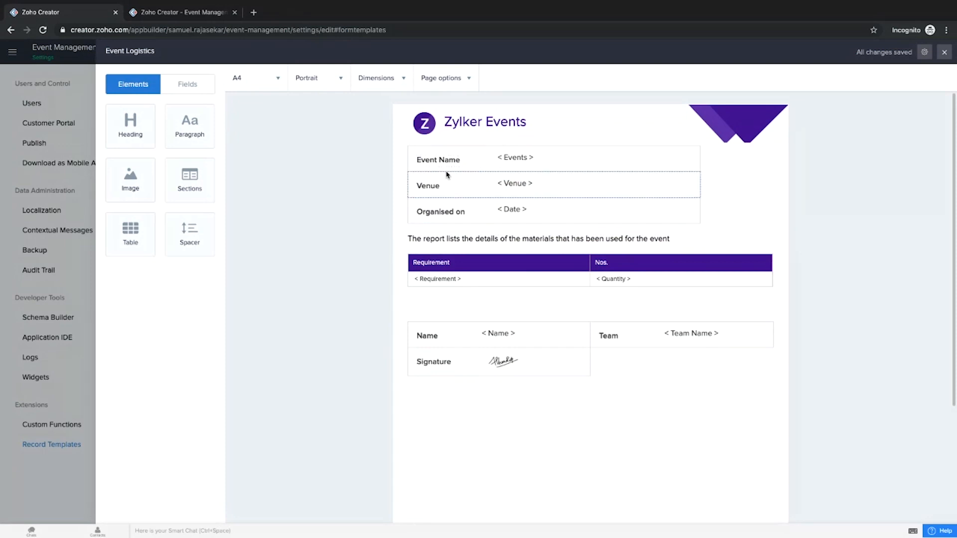
click(168, 88)
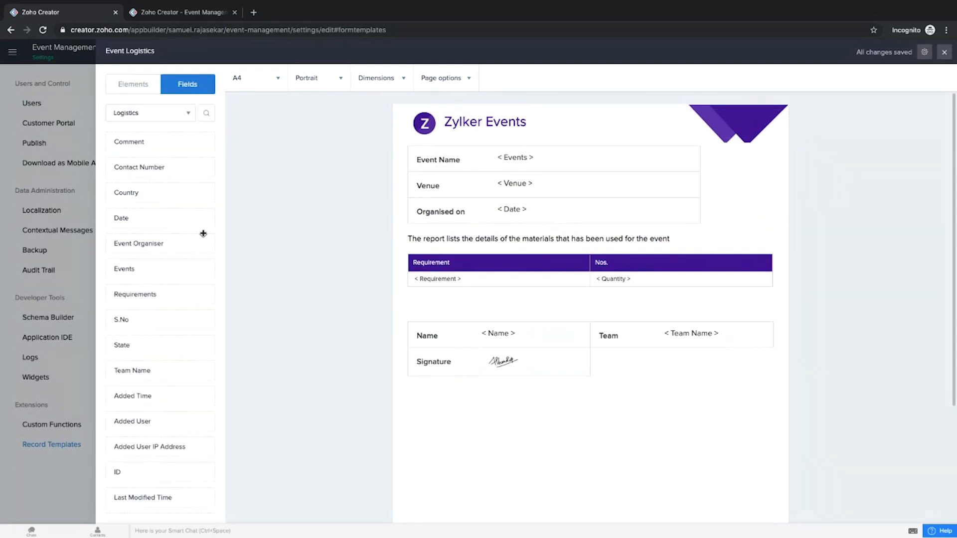
scroll(194, 313, down, 1)
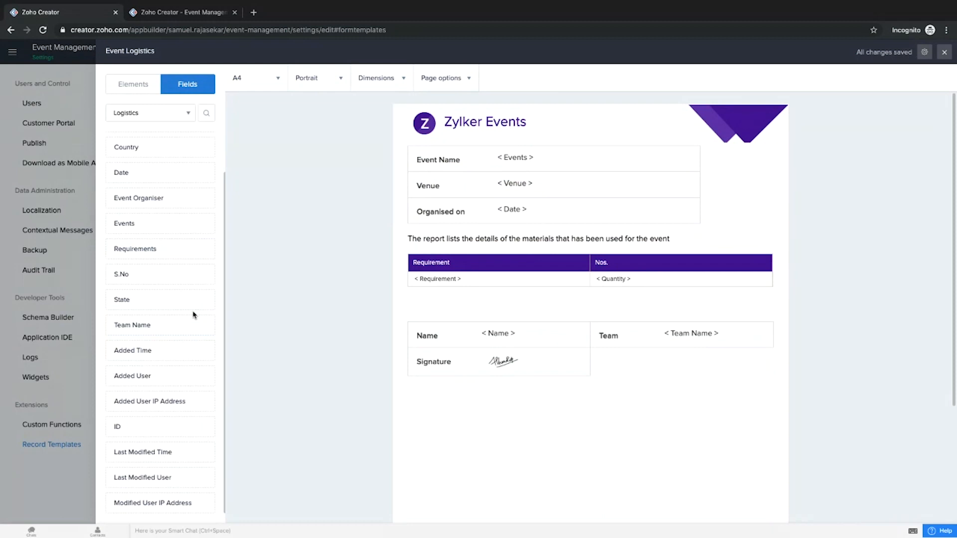
scroll(193, 315, up, 1)
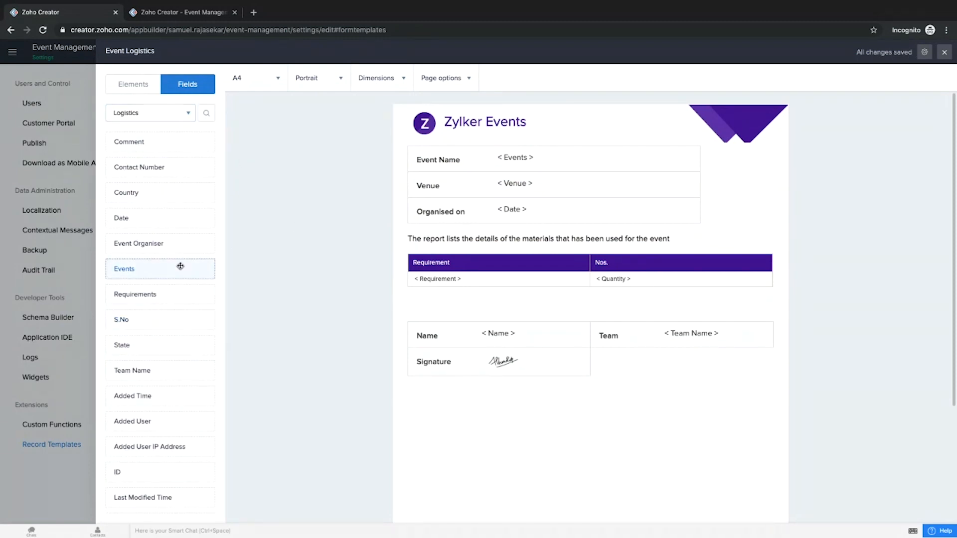
click(944, 51)
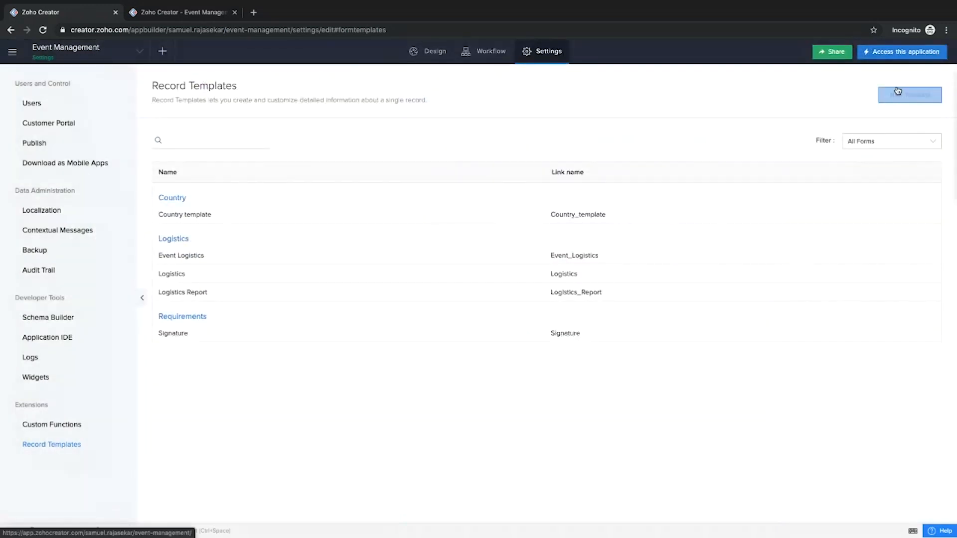
Choose Logistics as the print record template in the Logistics Report's settings and finish editing the report.
click(427, 51)
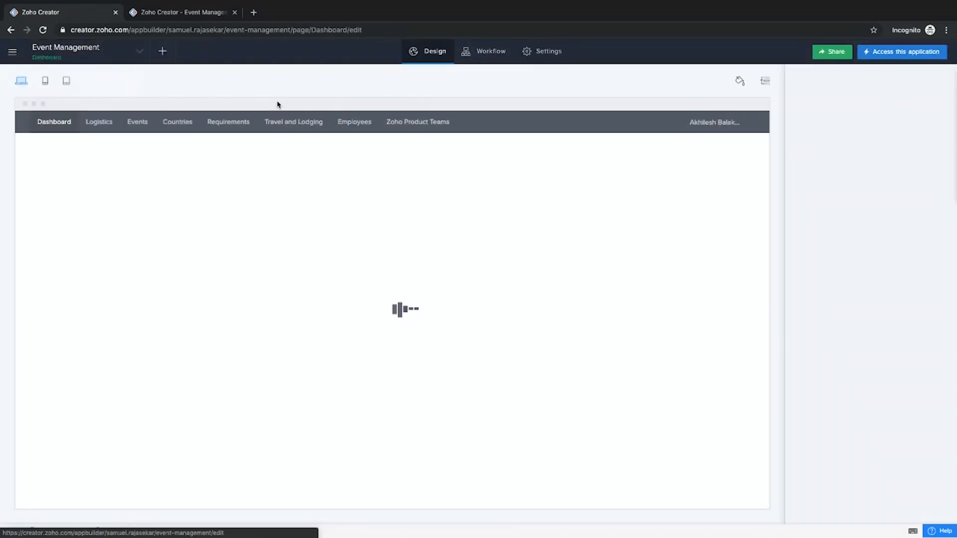
mouse_move(99, 121)
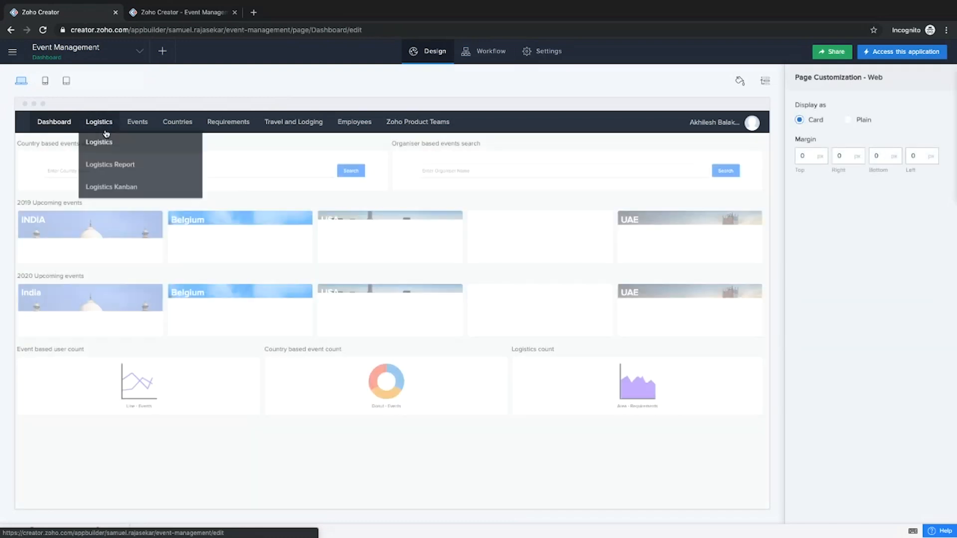
click(115, 167)
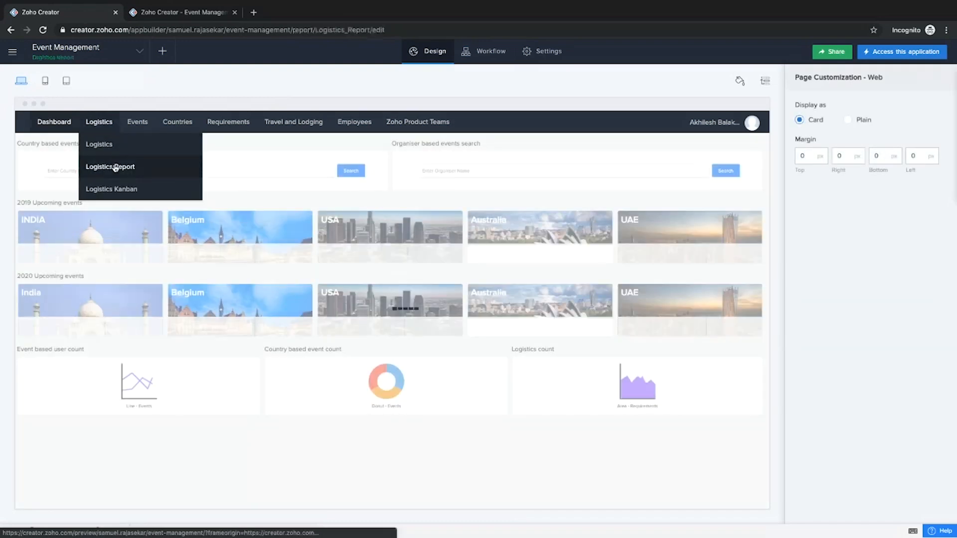
click(235, 12)
click(389, 323)
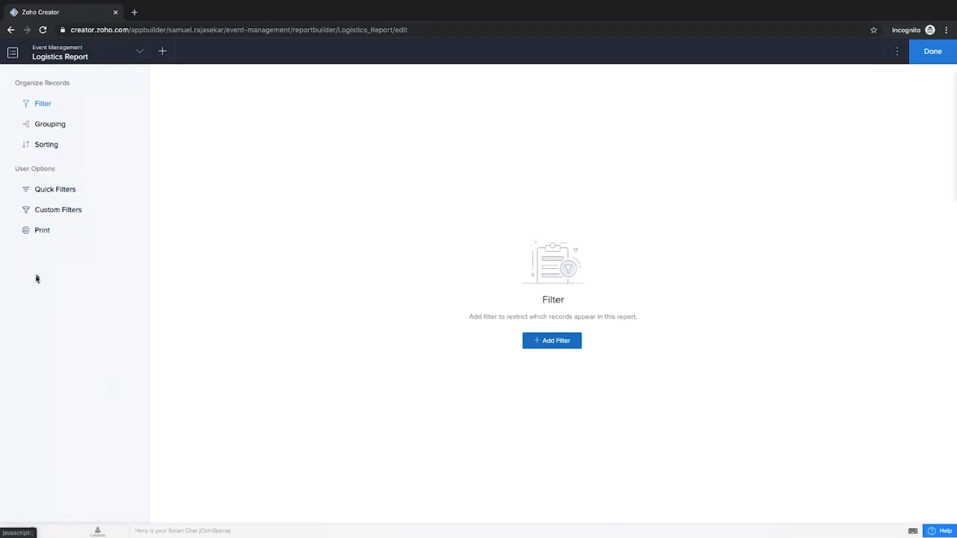
click(37, 233)
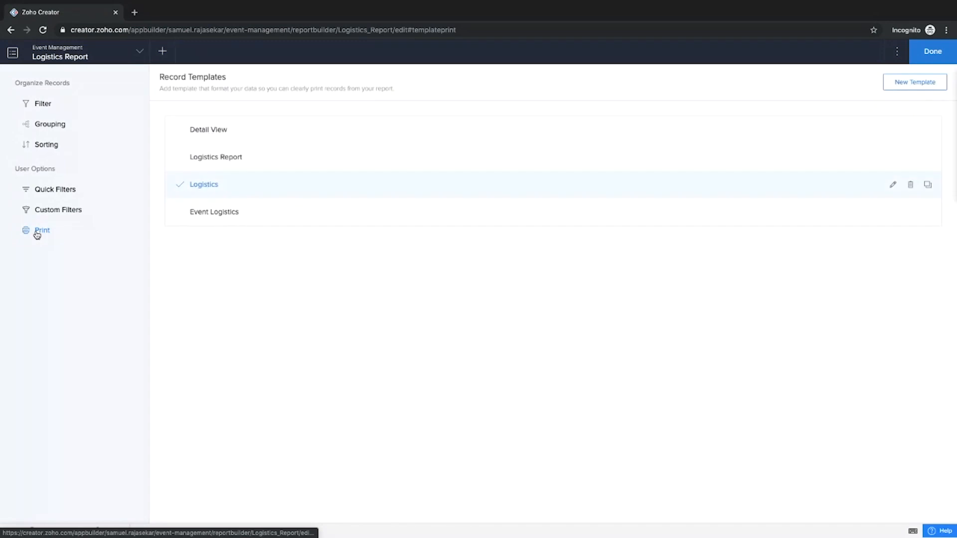
click(210, 157)
click(209, 195)
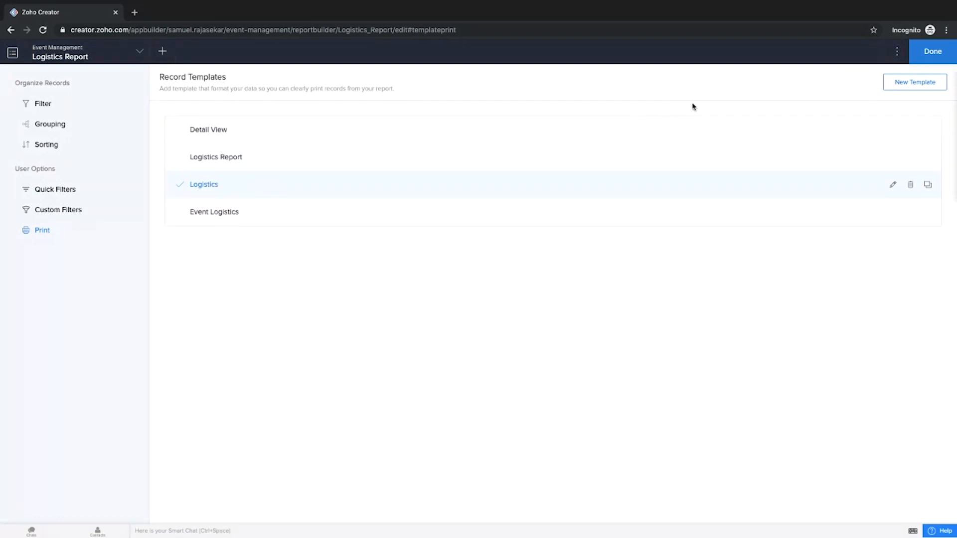
click(930, 55)
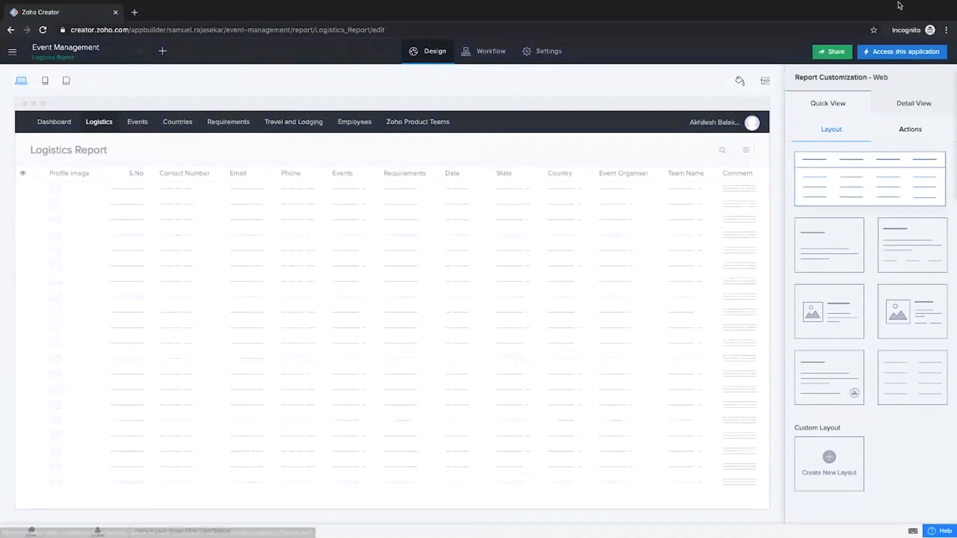
Access the live application at the Logistics Report and look through its records.
click(892, 56)
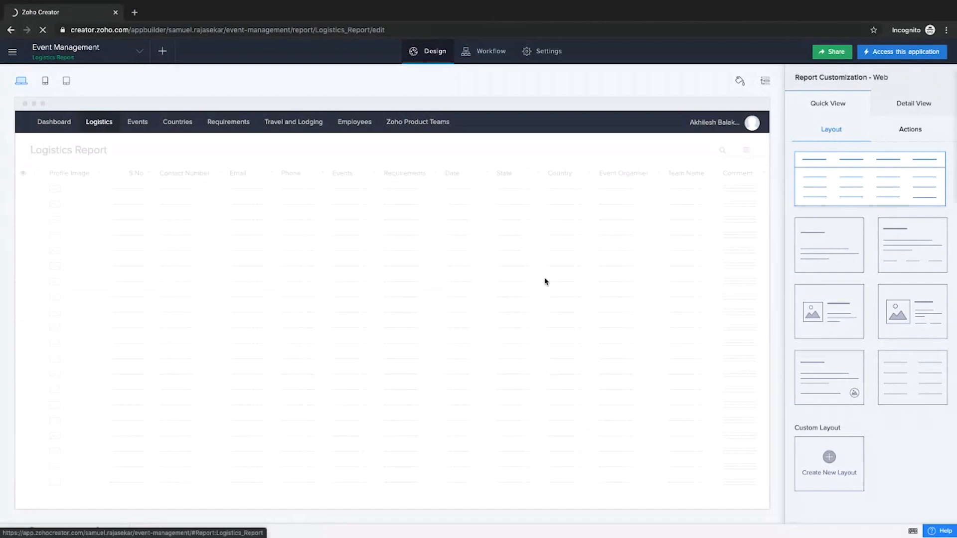
scroll(124, 372, down, 6)
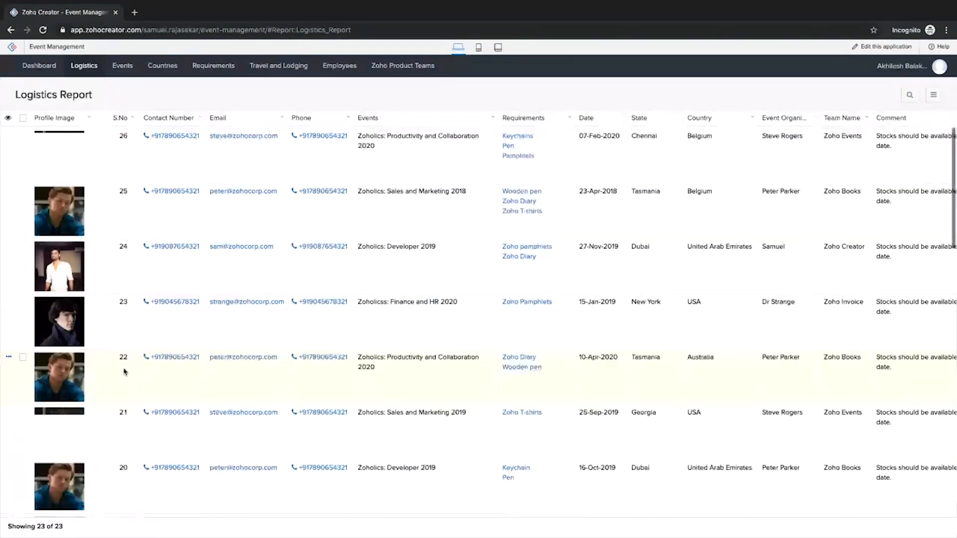
scroll(123, 367, up, 8)
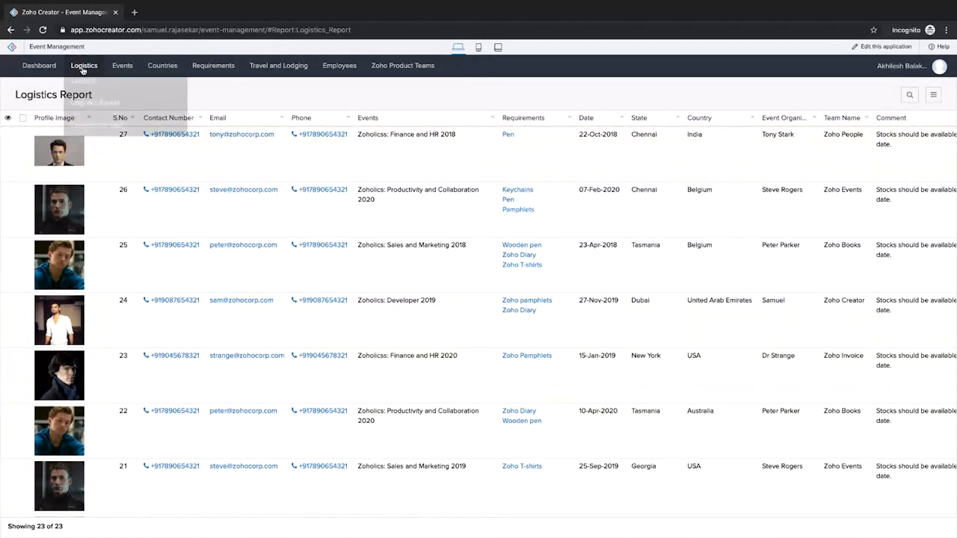
Open the record with S.No 27 in the Logistics Report, examine its print preview, and close both the preview and the record.
click(28, 166)
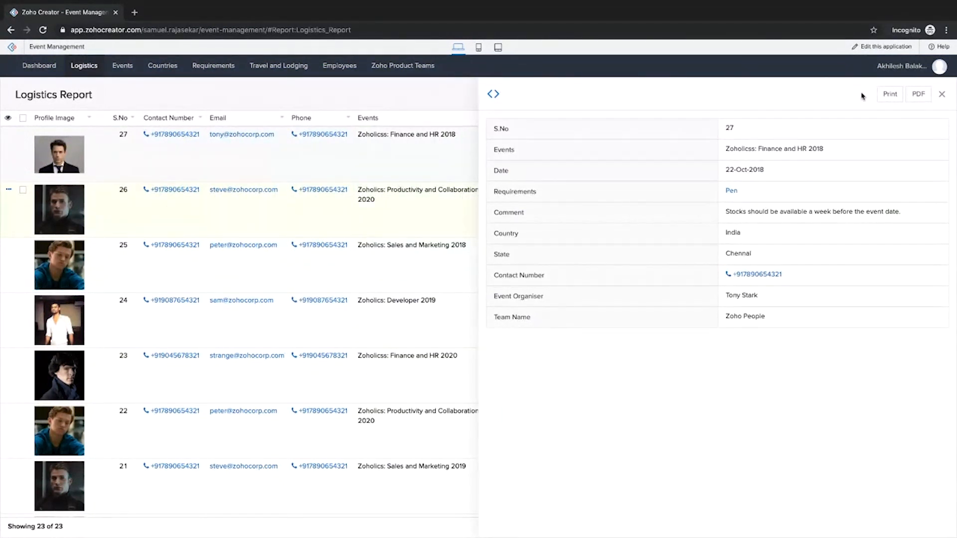
click(884, 97)
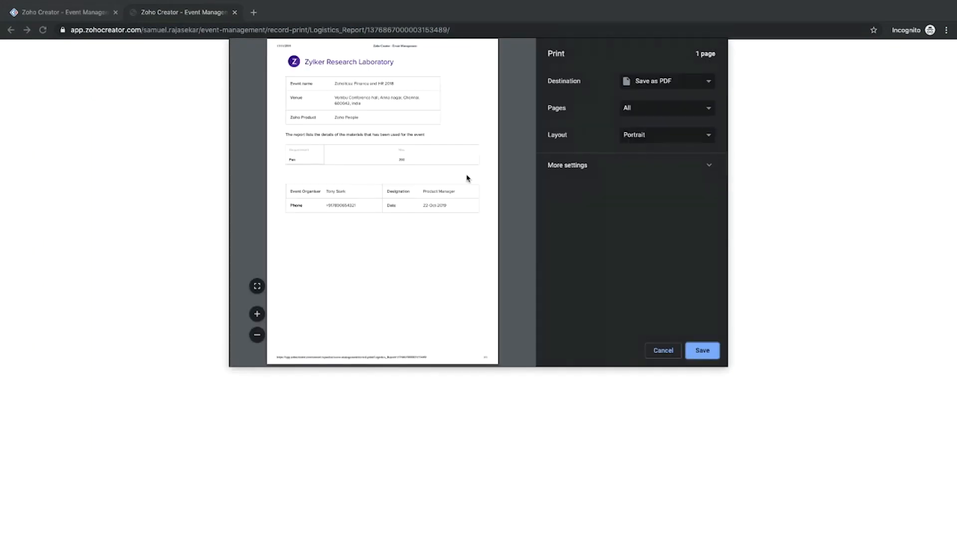
double_click(335, 84)
click(340, 100)
double_click(340, 98)
double_click(339, 118)
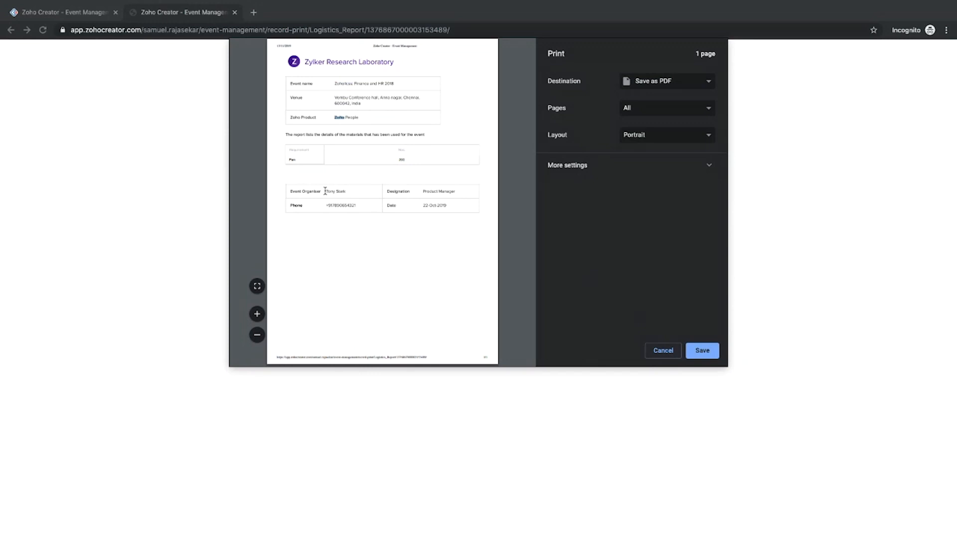
click(233, 12)
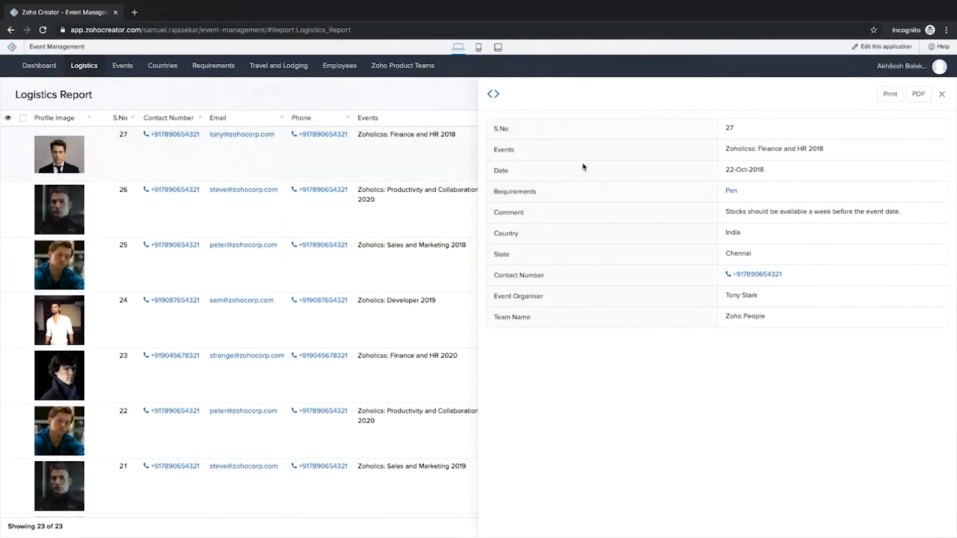
click(942, 94)
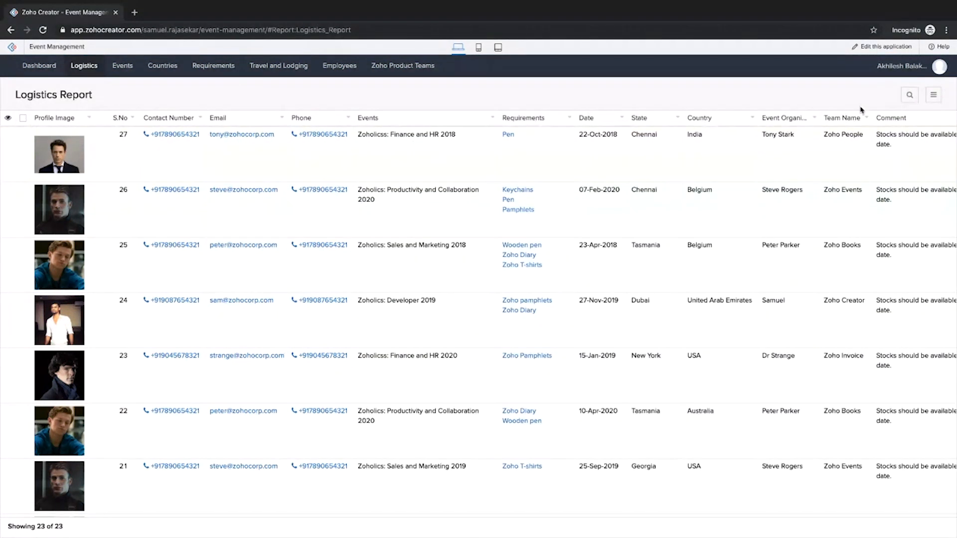
Edit the application and create a form workflow named "Logistics workflow" that runs when a Logistics record is created.
click(879, 50)
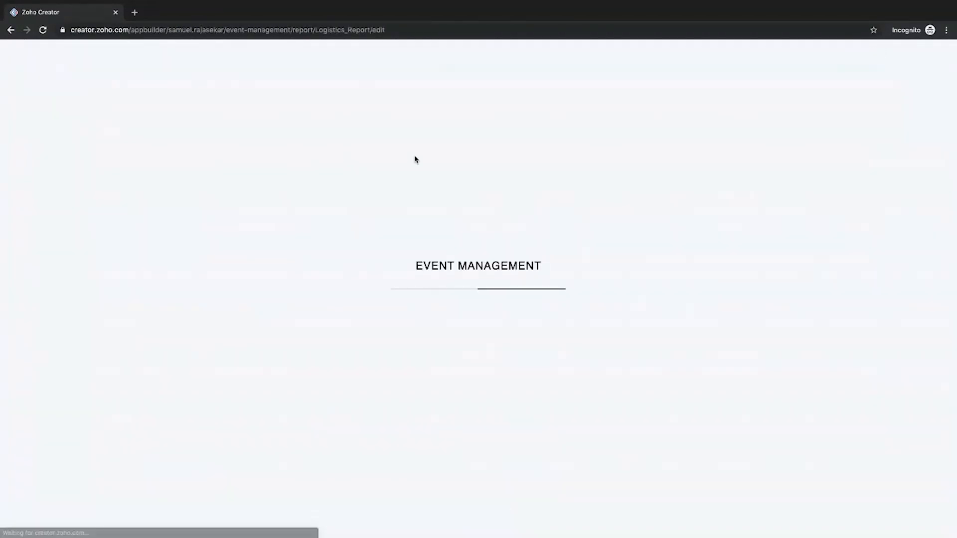
click(467, 59)
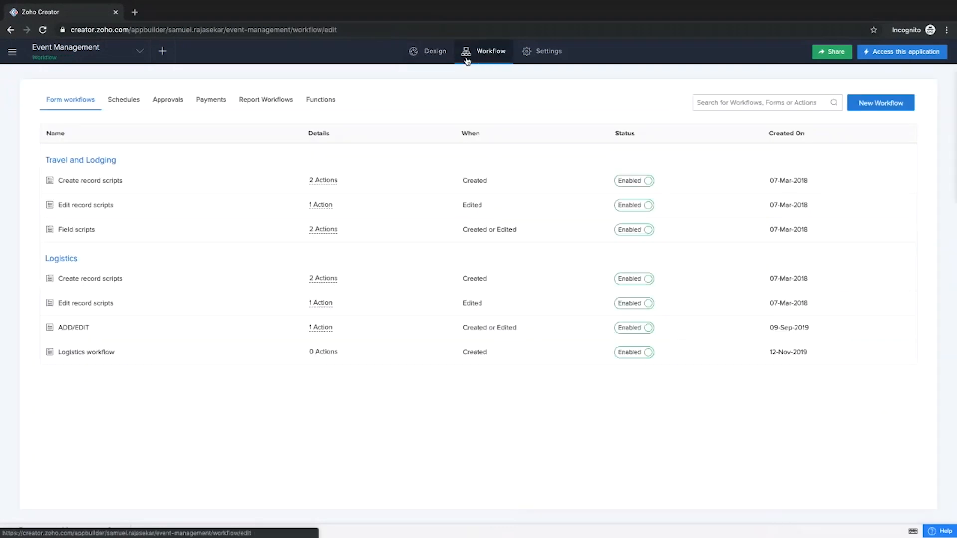
click(870, 104)
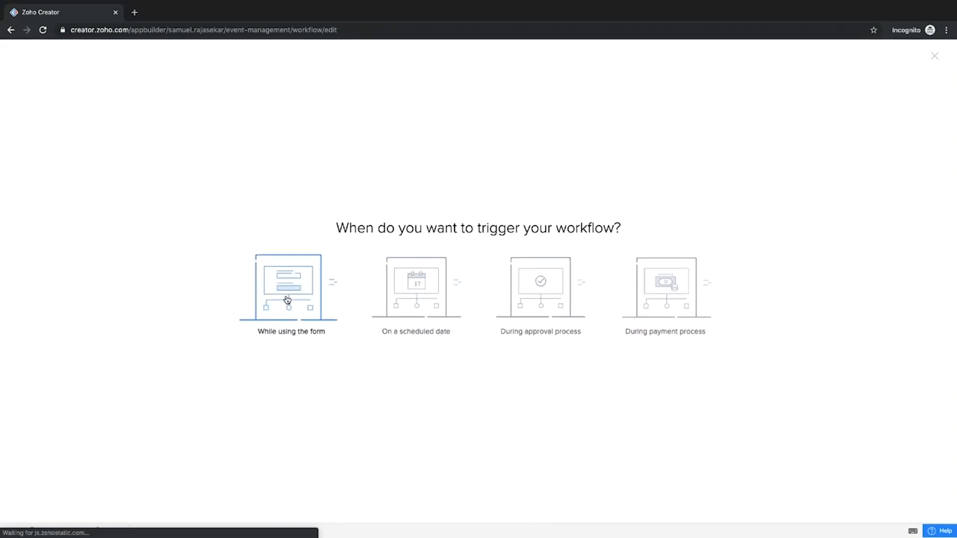
click(287, 299)
click(489, 237)
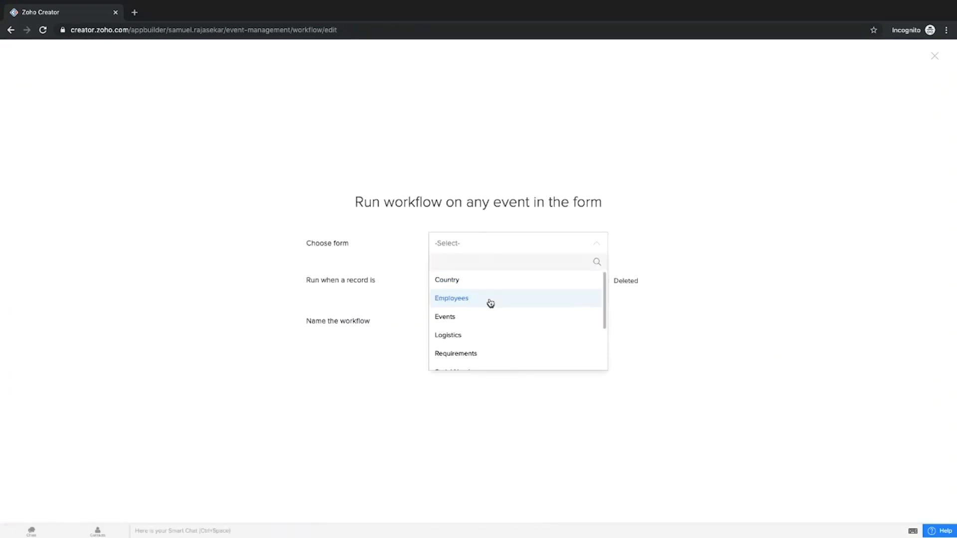
click(479, 340)
click(477, 327)
text(L)
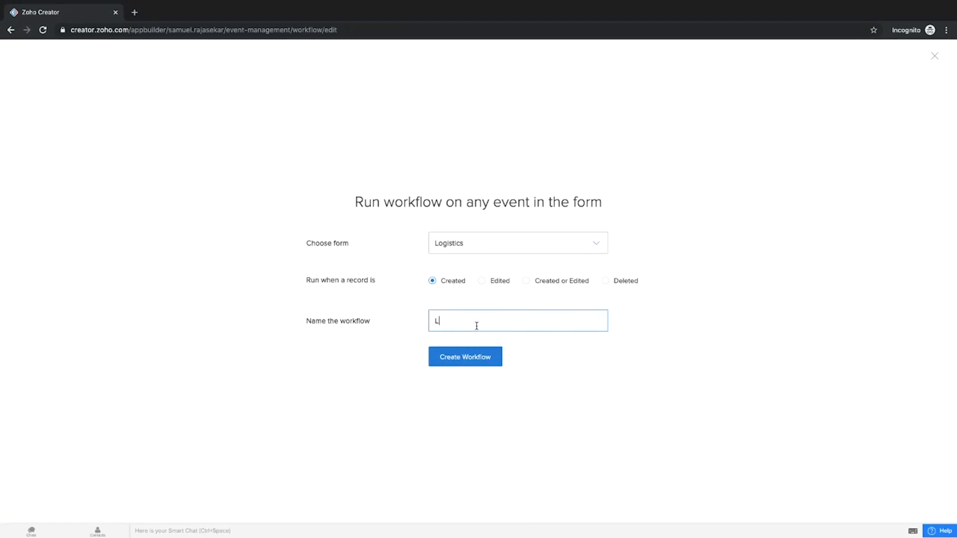
text(ogistics workflow)
click(472, 365)
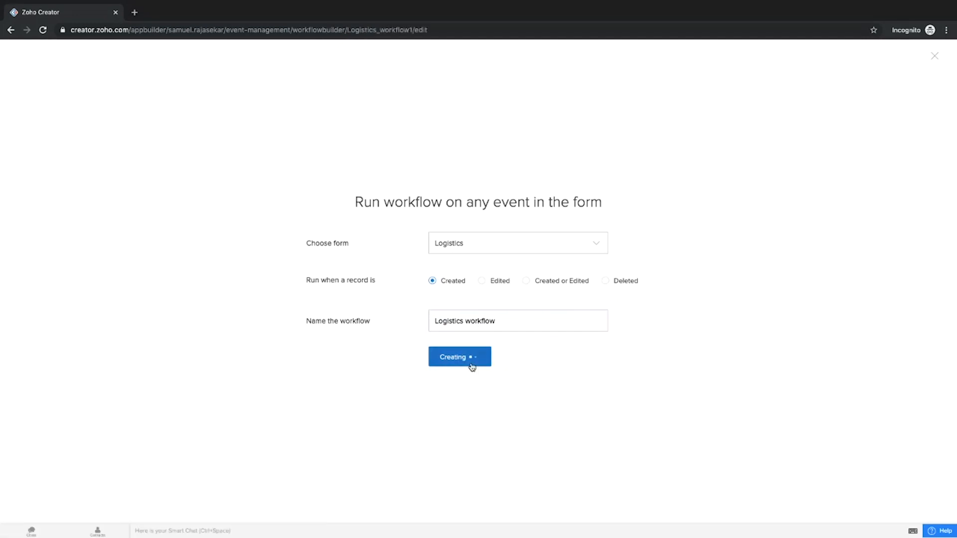
Start a Send email notification action in the workflow and include the user submitted data.
click(231, 124)
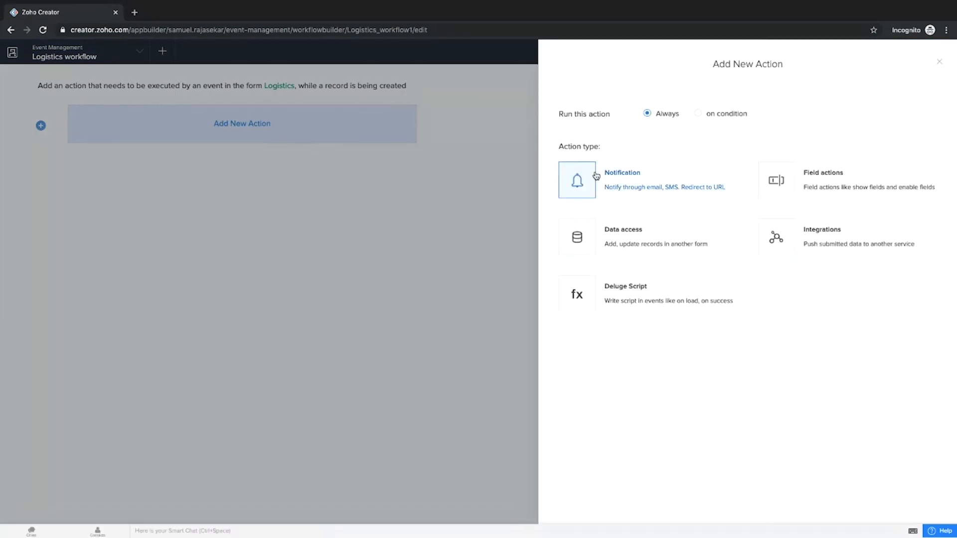
click(597, 176)
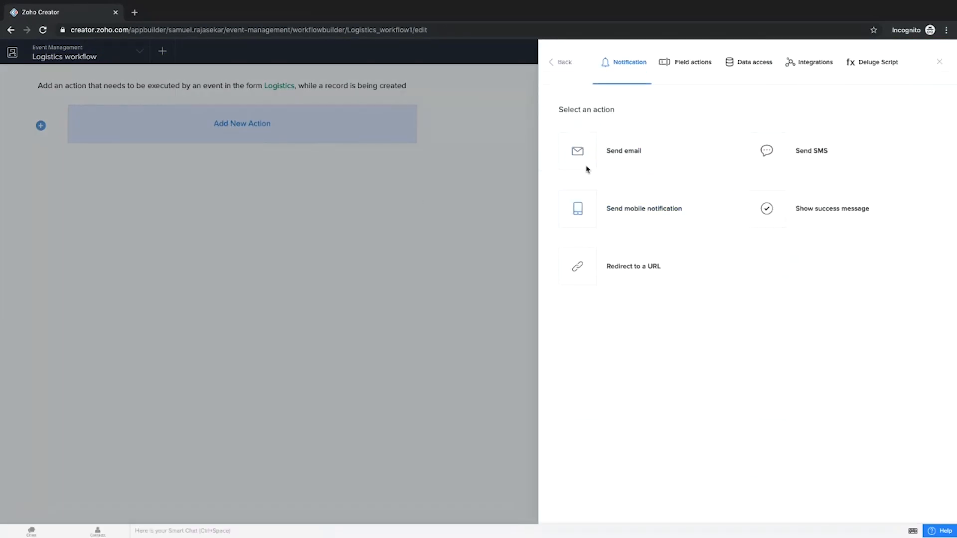
click(587, 165)
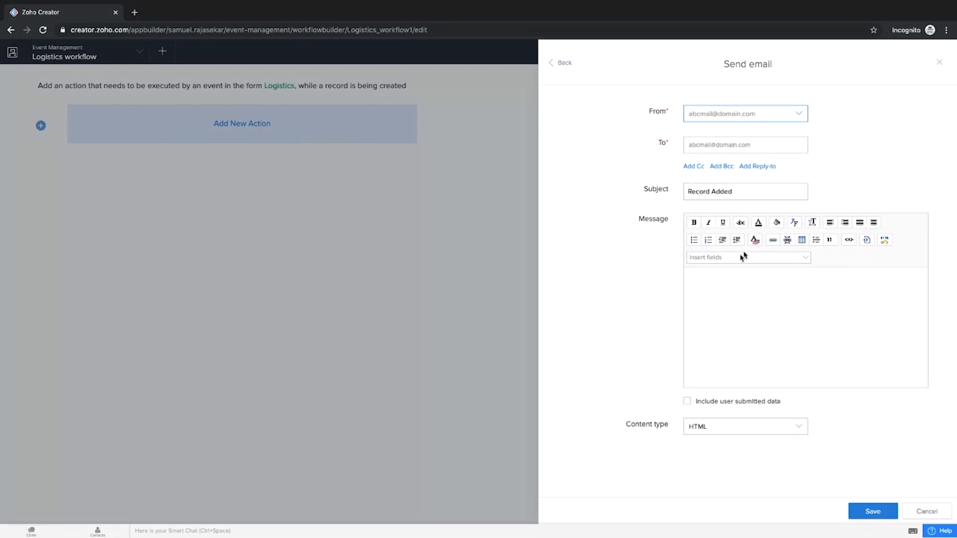
click(688, 403)
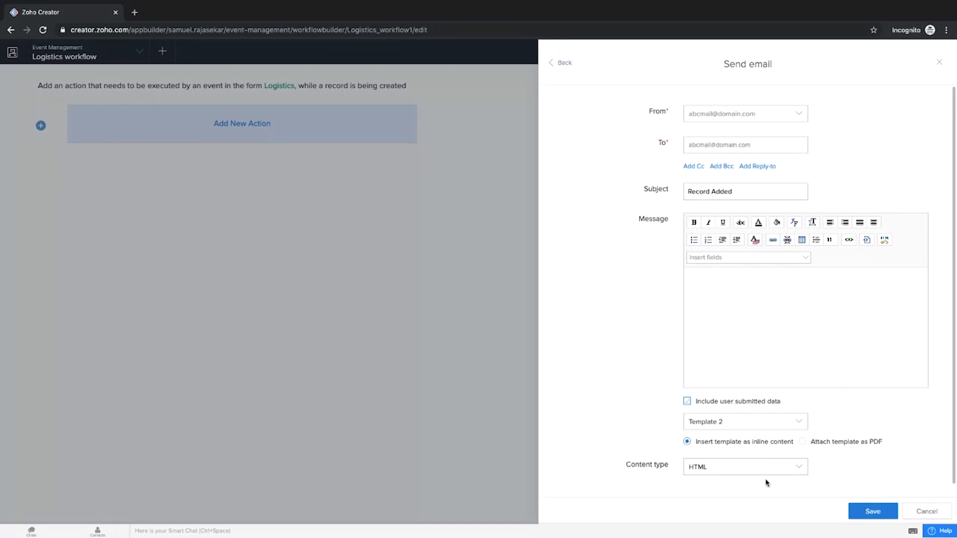
Choose the Logistics template for the email's submitted data, select attaching it as PDF, and discard the email action.
click(745, 433)
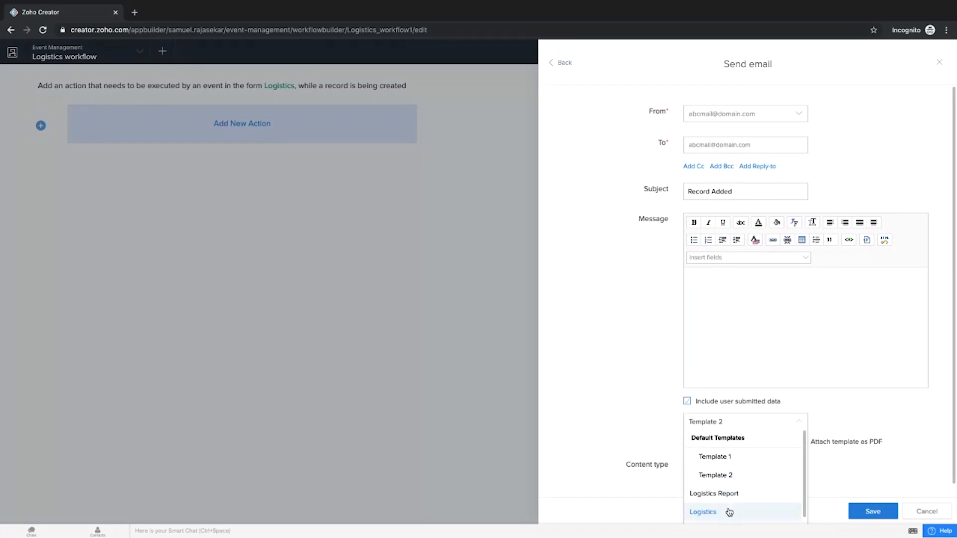
click(730, 512)
click(753, 427)
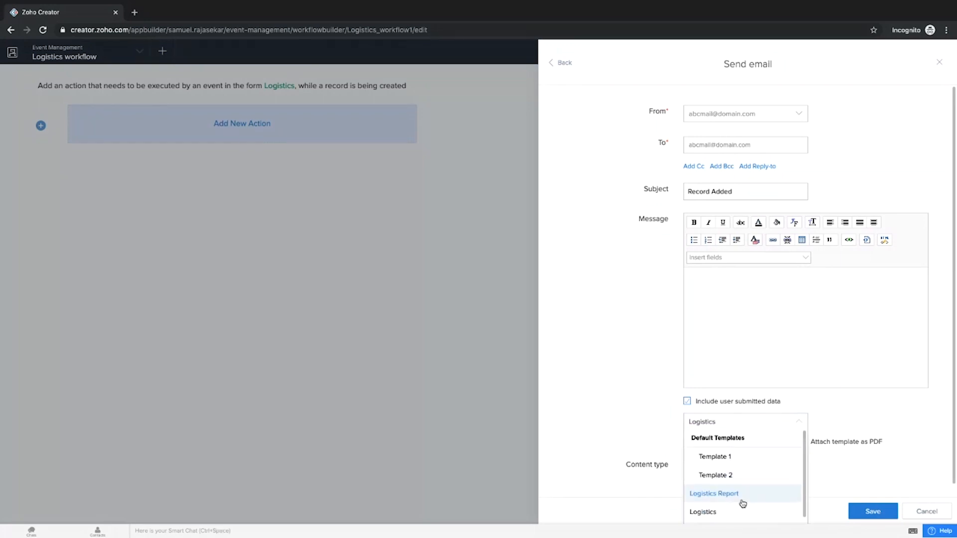
click(738, 517)
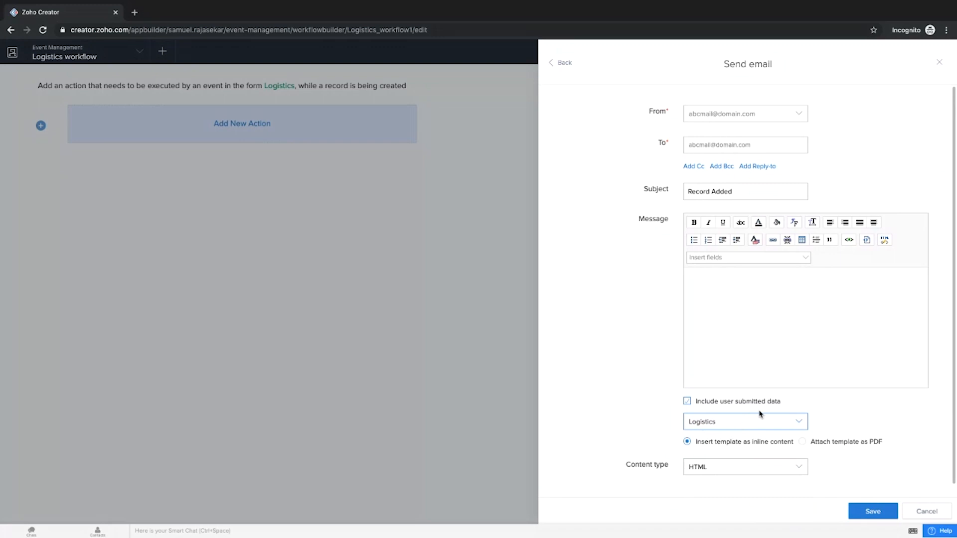
click(802, 442)
drag(882, 441, 869, 444)
click(869, 444)
click(939, 61)
click(452, 320)
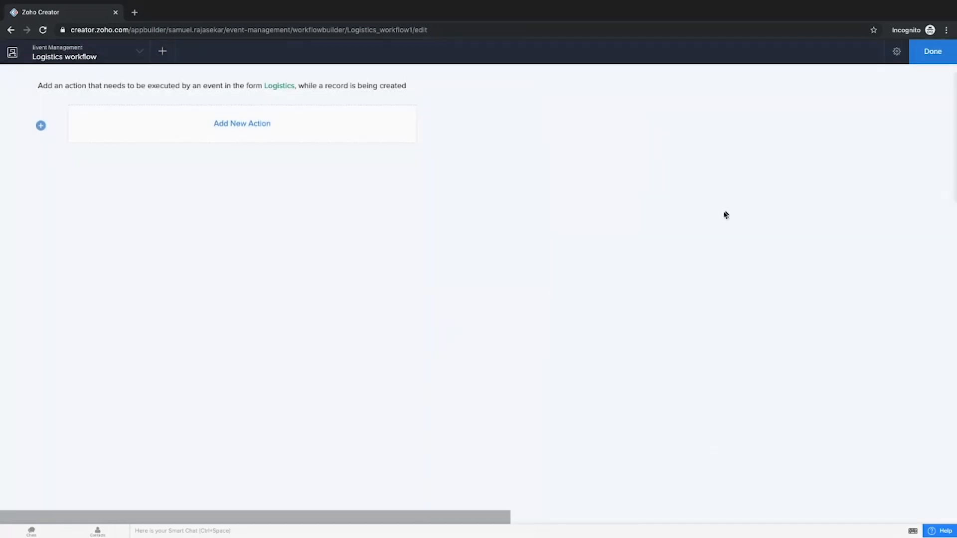
Finish editing the Logistics workflow and switch to the presentation slides.
click(927, 63)
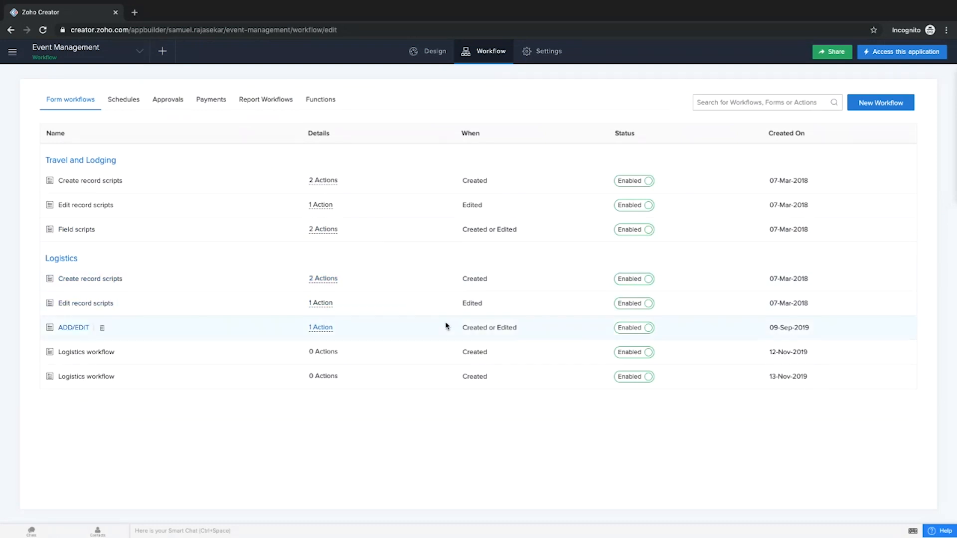
key(ctrl+Left)
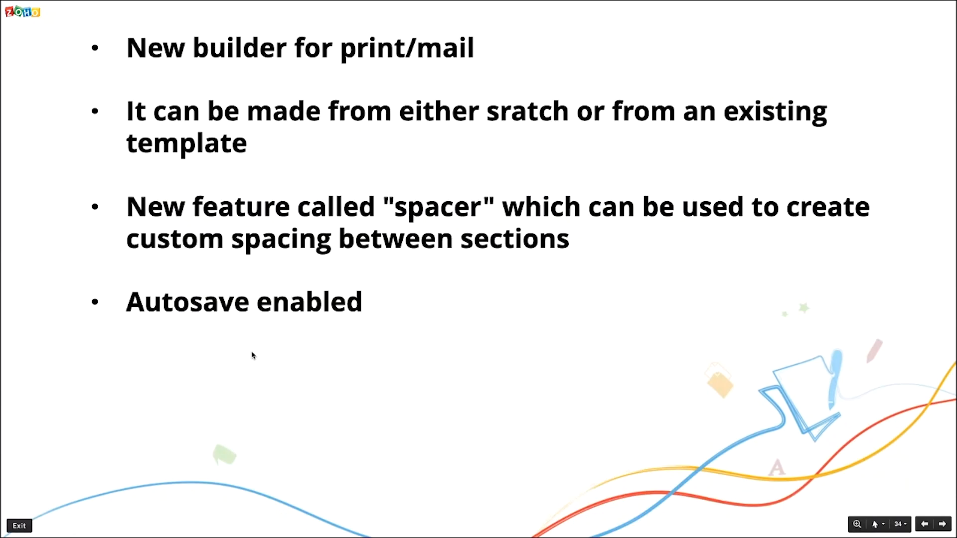